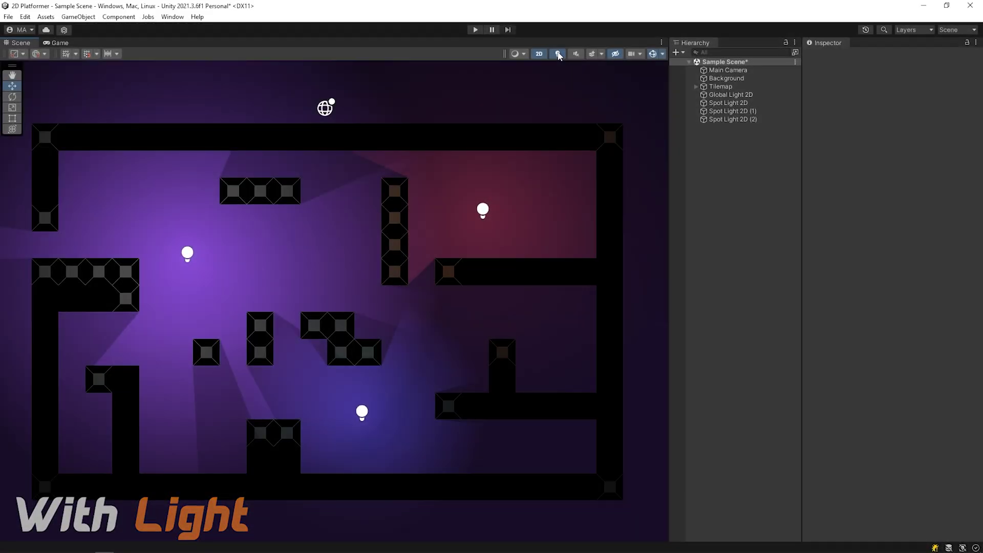
# Step: Turn the scene lighting off and back on to compare the level with and without lights
pyautogui.click(558, 54)
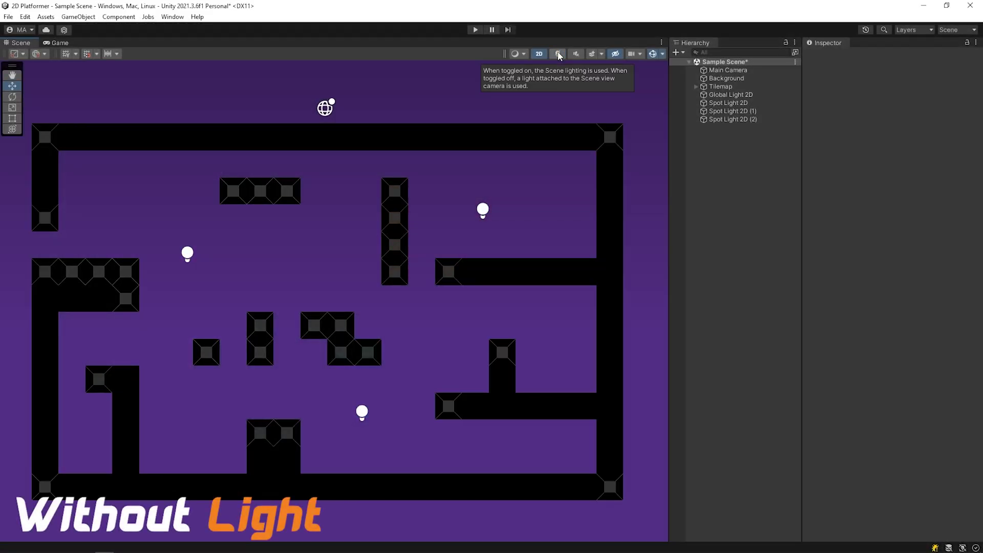
pyautogui.click(558, 53)
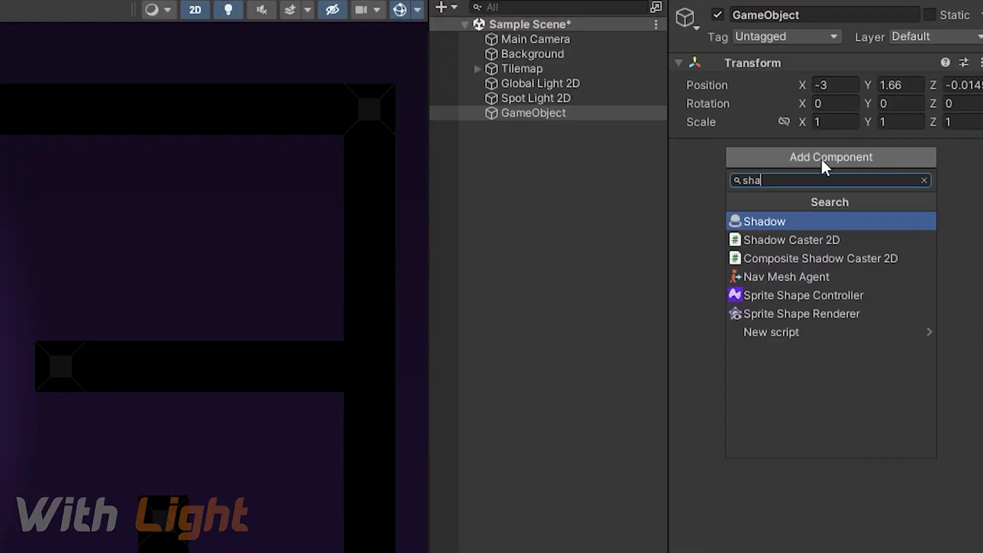
# Step: Search for the Shadow Caster 2D component and add it to the empty GameObject
pyautogui.write('ow')
pyautogui.click(791, 239)
pyautogui.moveTo(244, 212); pyautogui.dragTo(255, 248)
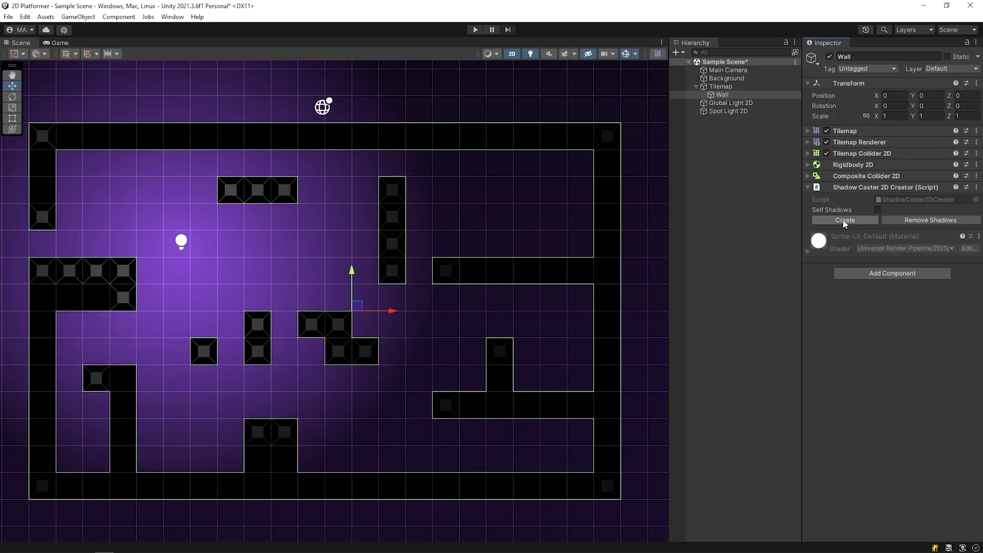
# Step: Generate shadow casters for the Wall tilemap with the Shadow Caster 2D Creator, and go through the resulting child objects to check their outlines
pyautogui.click(845, 220)
pyautogui.click(771, 104)
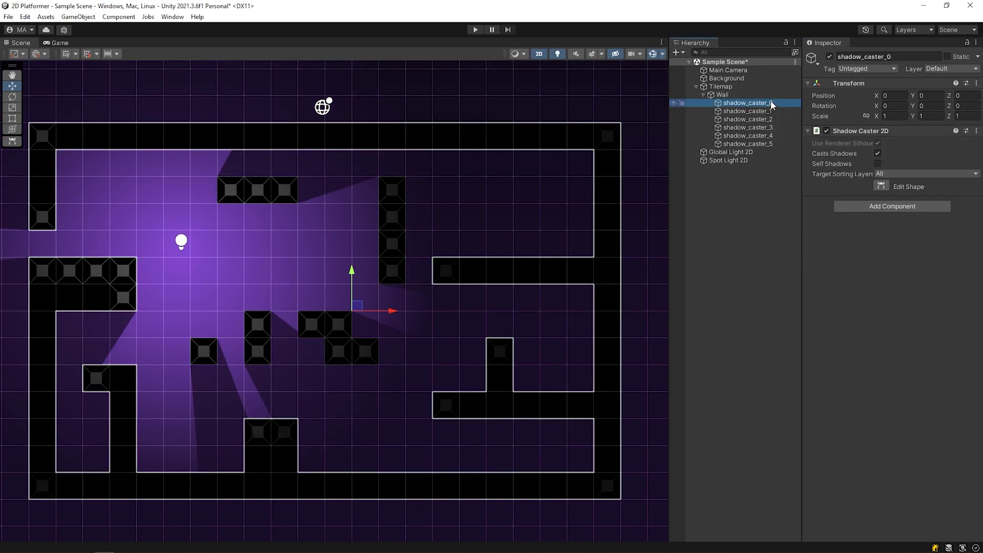
pyautogui.press('Down')
pyautogui.press('Down')
pyautogui.press('Down')
pyautogui.press('Down')
pyautogui.press('Down')
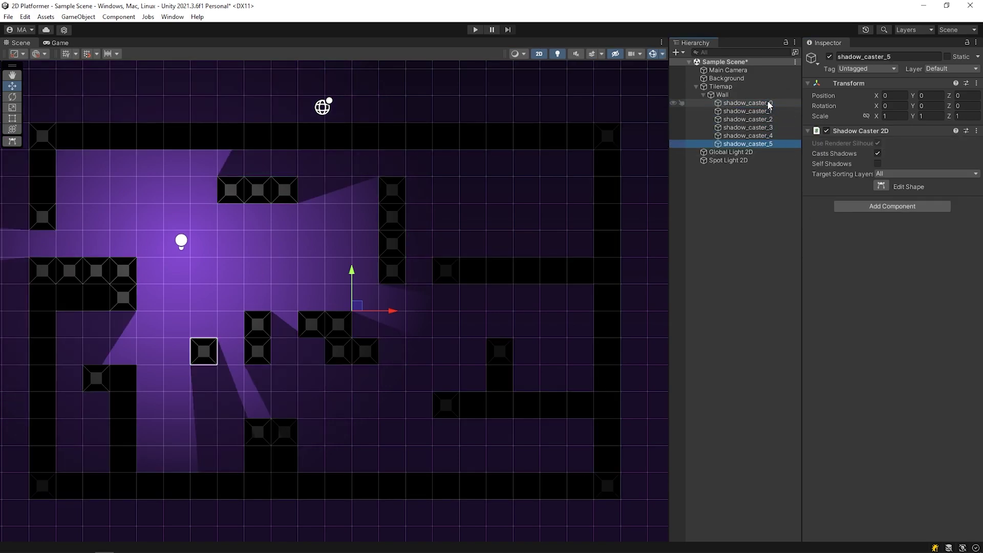
pyautogui.keyDown('shift'); pyautogui.click(769, 104); pyautogui.keyUp('shift')
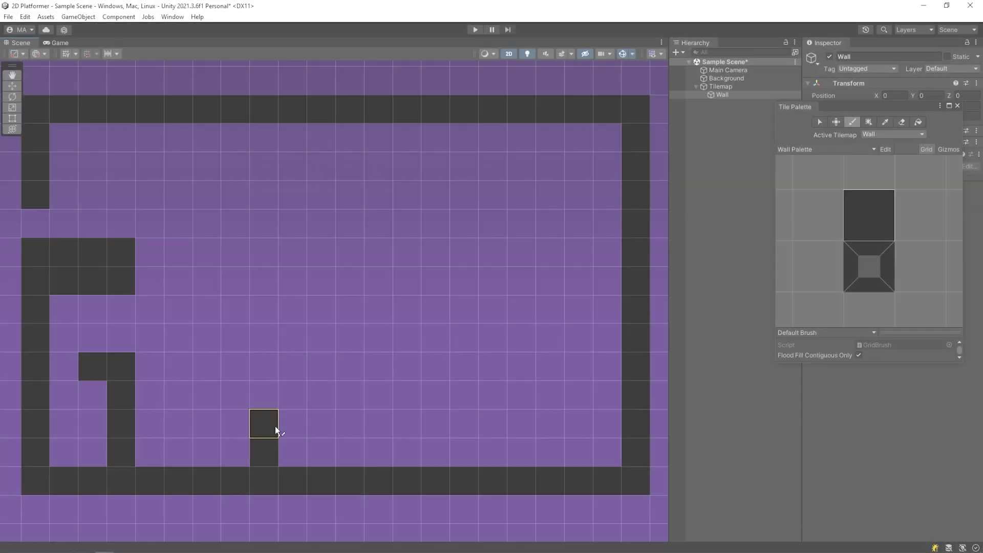
# Step: Paint the inner ledges, column and floating platforms of the level on the Wall tilemap with the plain black tile
pyautogui.click(292, 451)
pyautogui.moveTo(624, 391); pyautogui.dragTo(475, 388)
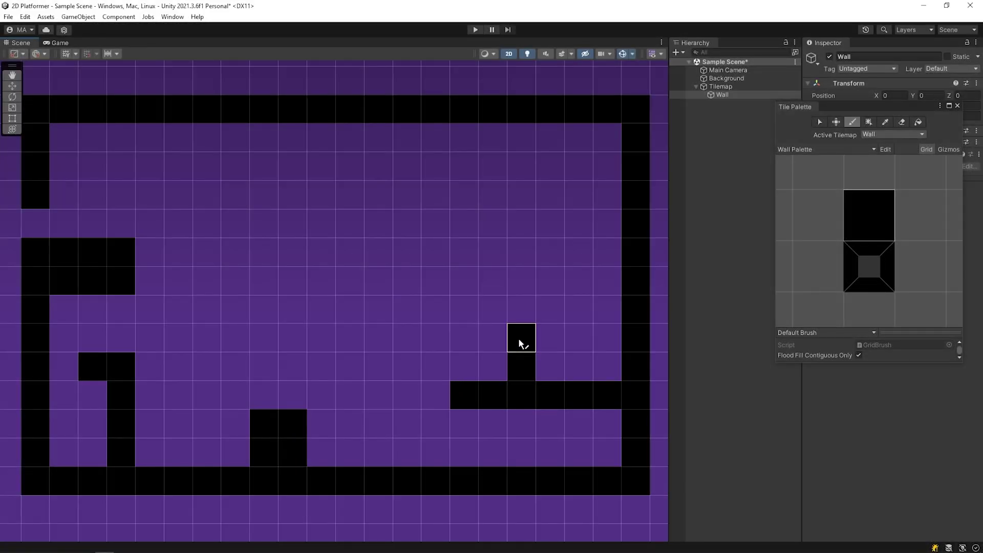
pyautogui.moveTo(634, 254); pyautogui.dragTo(470, 259)
pyautogui.moveTo(407, 253); pyautogui.dragTo(403, 168)
pyautogui.moveTo(289, 173); pyautogui.dragTo(235, 169)
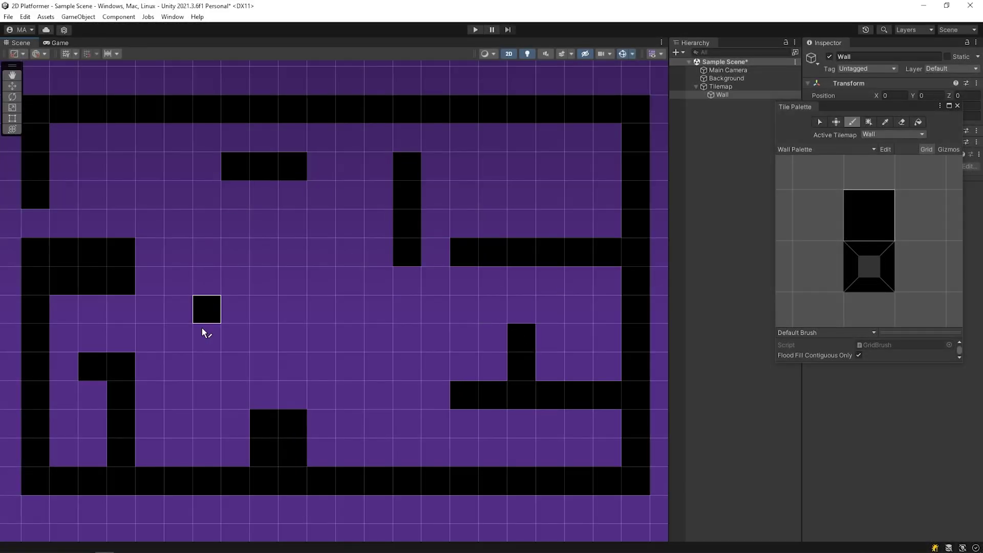
pyautogui.click(206, 336)
pyautogui.moveTo(262, 336); pyautogui.dragTo(260, 316)
pyautogui.moveTo(319, 308); pyautogui.dragTo(346, 306)
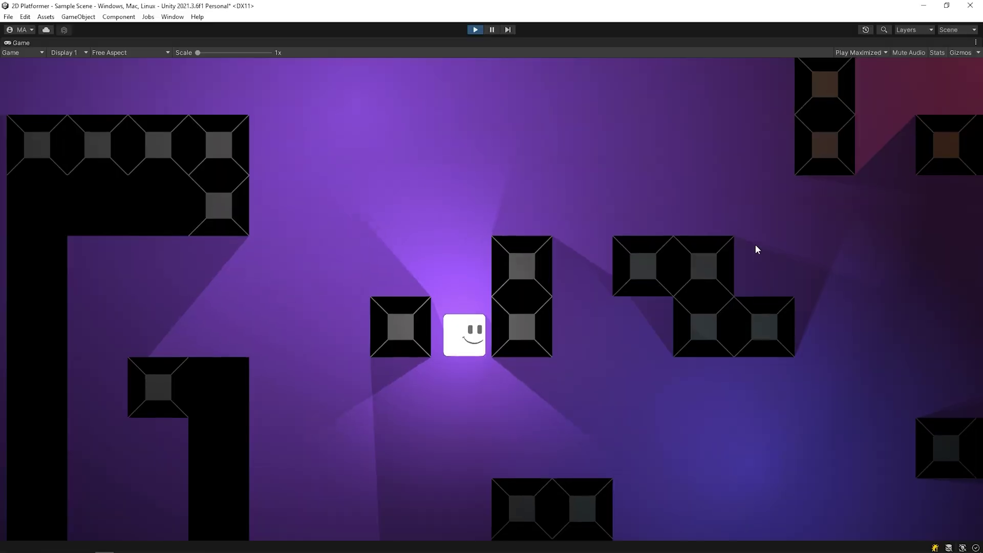
# Step: Play-test the lit level by moving the character to the right
pyautogui.press('d')
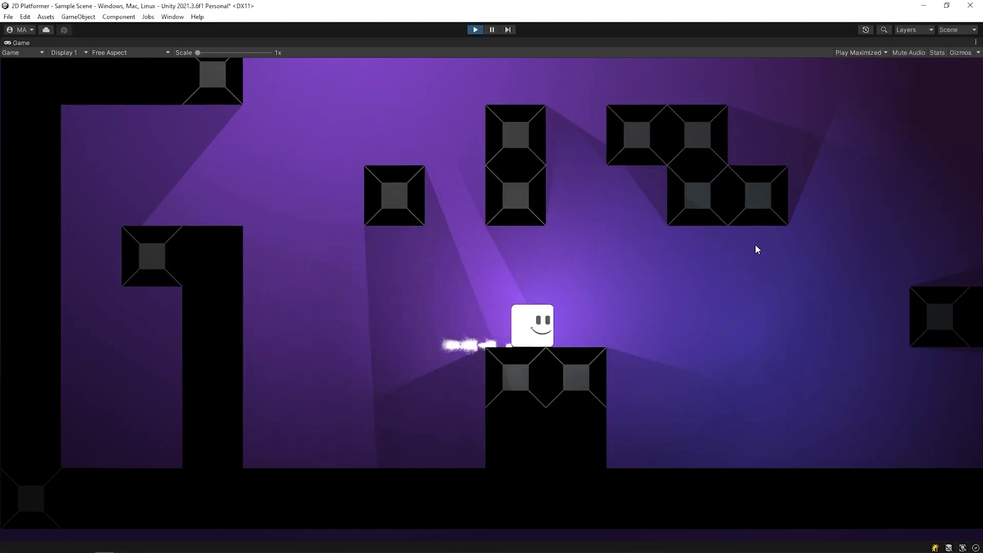
pyautogui.press('d')
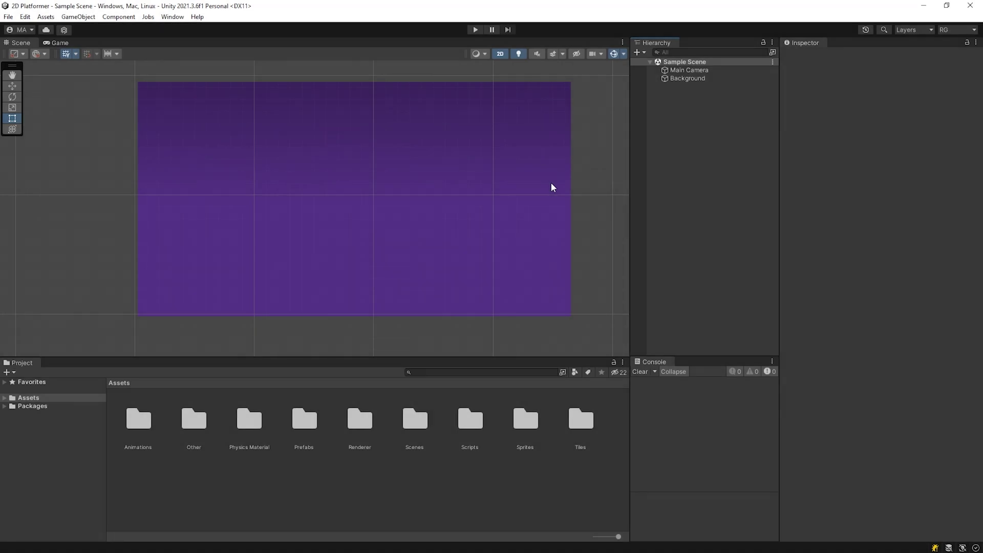
# Step: Disable and re-enable the Background object to check what it shows in the scene, leaving it enabled
pyautogui.click(691, 78)
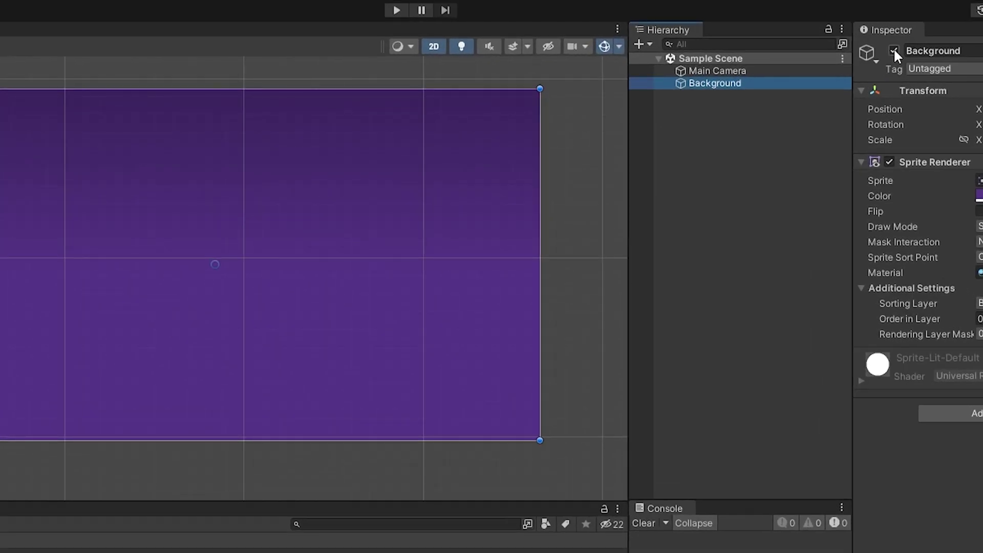
pyautogui.click(894, 51)
pyautogui.click(894, 51)
pyautogui.click(893, 51)
pyautogui.click(894, 50)
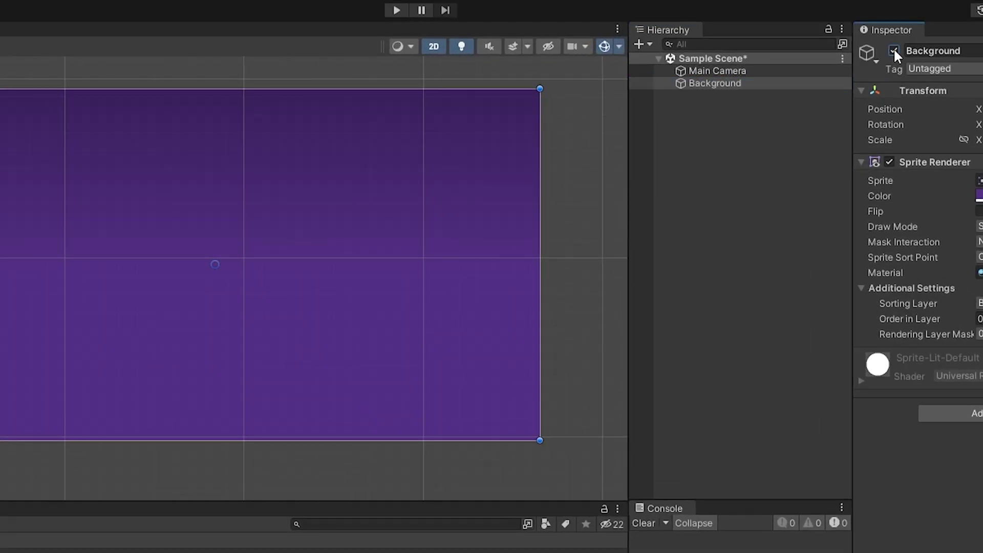
pyautogui.click(598, 180)
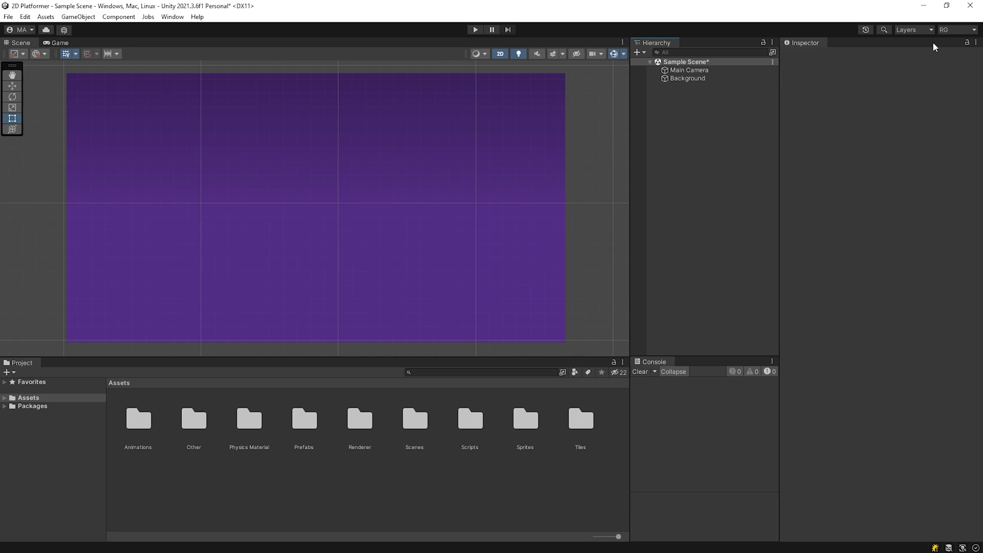
# Step: Switch the editor to the saved Scene layout
pyautogui.click(954, 29)
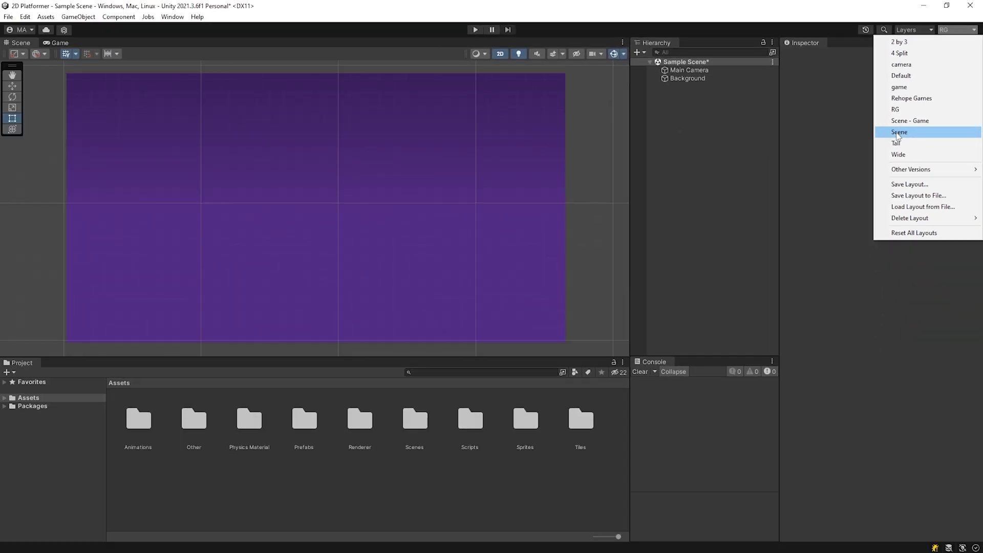
pyautogui.click(847, 166)
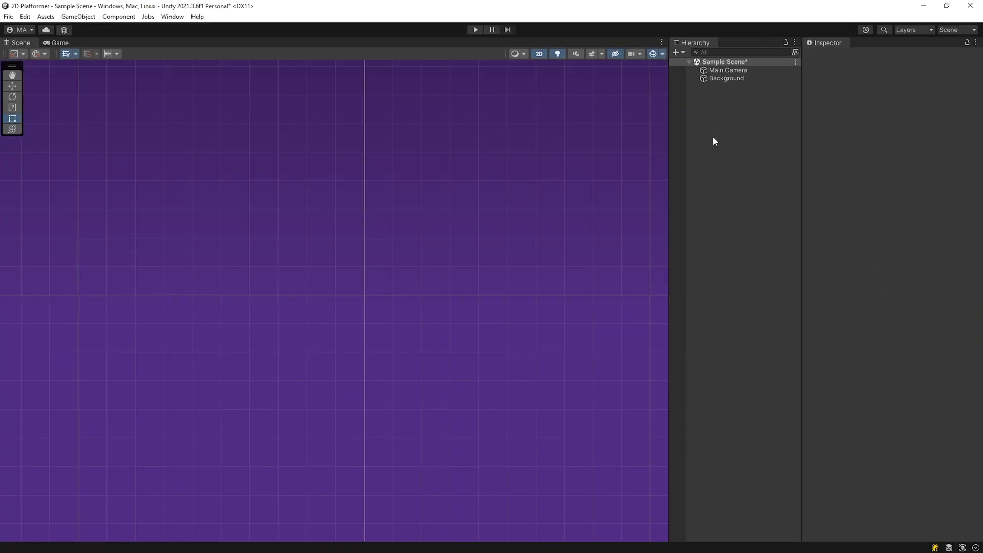
# Step: Create a rectangular 2D tilemap in the scene and name it Wall
pyautogui.rightClick(713, 141)
pyautogui.moveTo(744, 270)
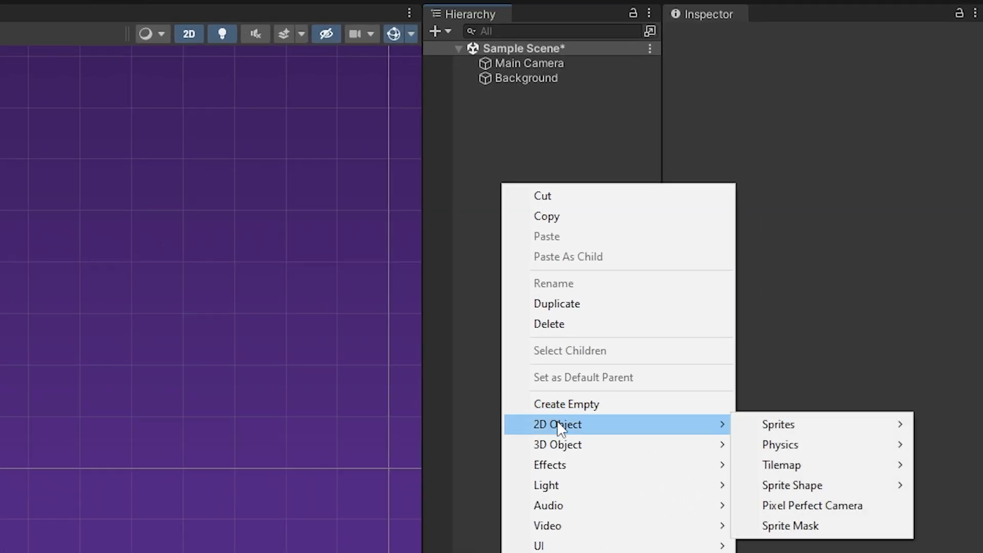
pyautogui.moveTo(754, 466)
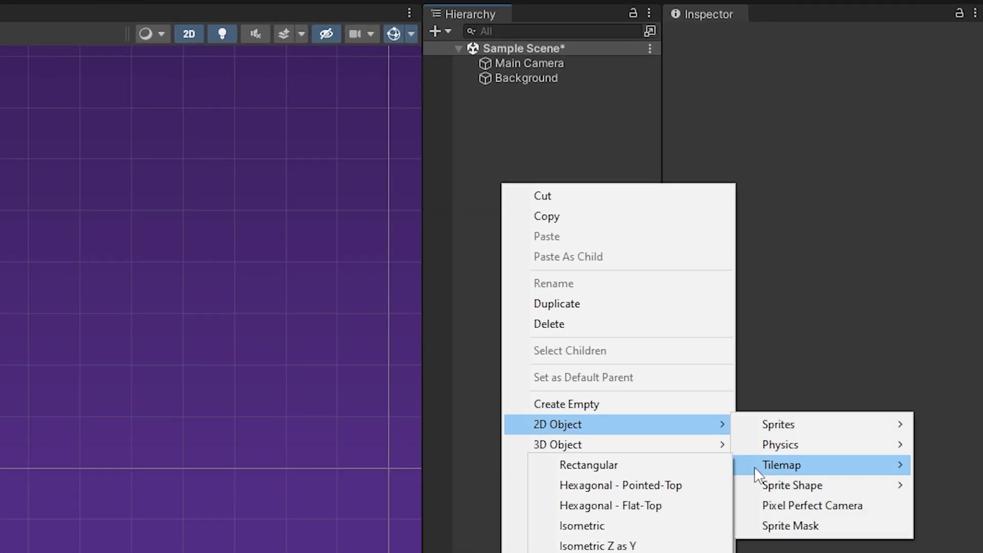
pyautogui.click(708, 462)
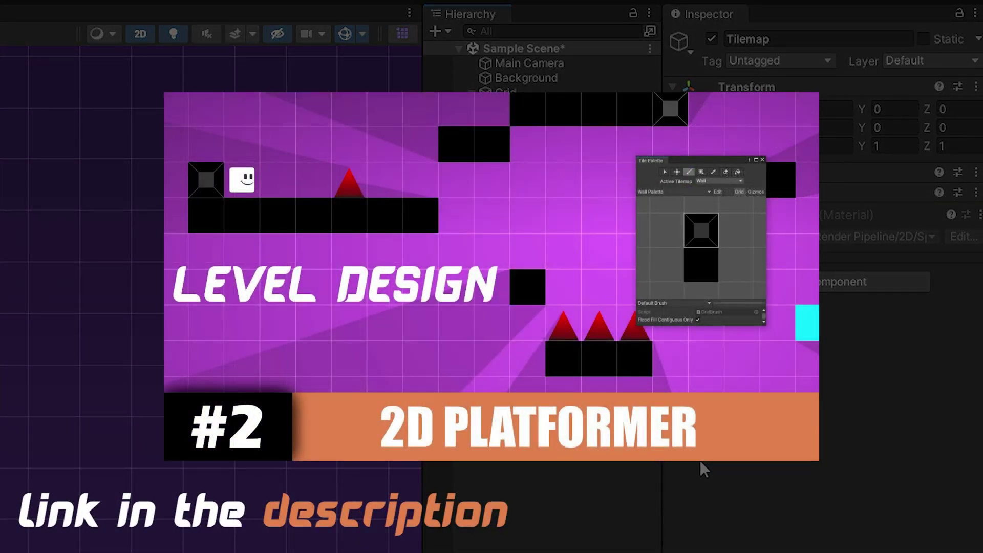
pyautogui.write('Wall')
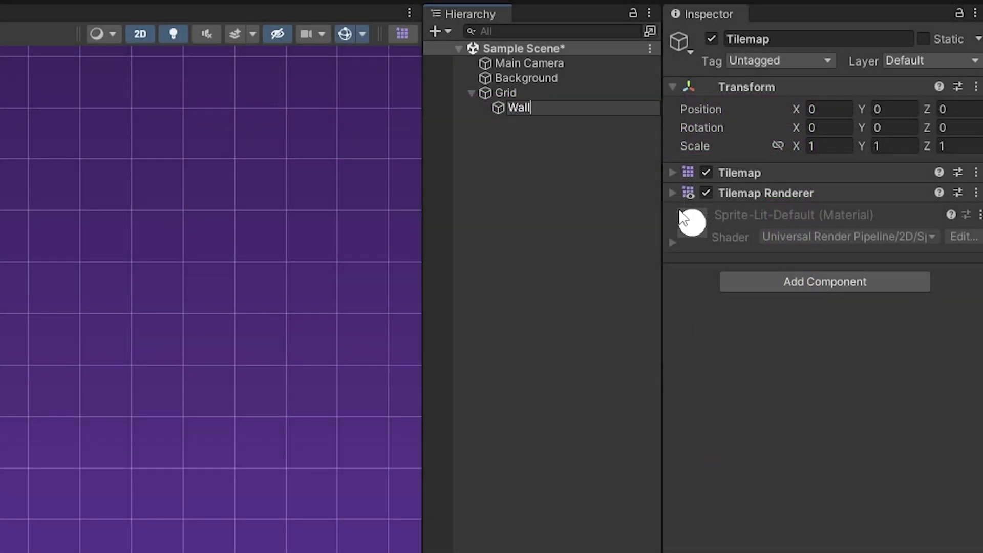
# Step: Rename the parent Grid object to Tilemap
pyautogui.click(532, 93)
pyautogui.press('F2')
pyautogui.write('T')
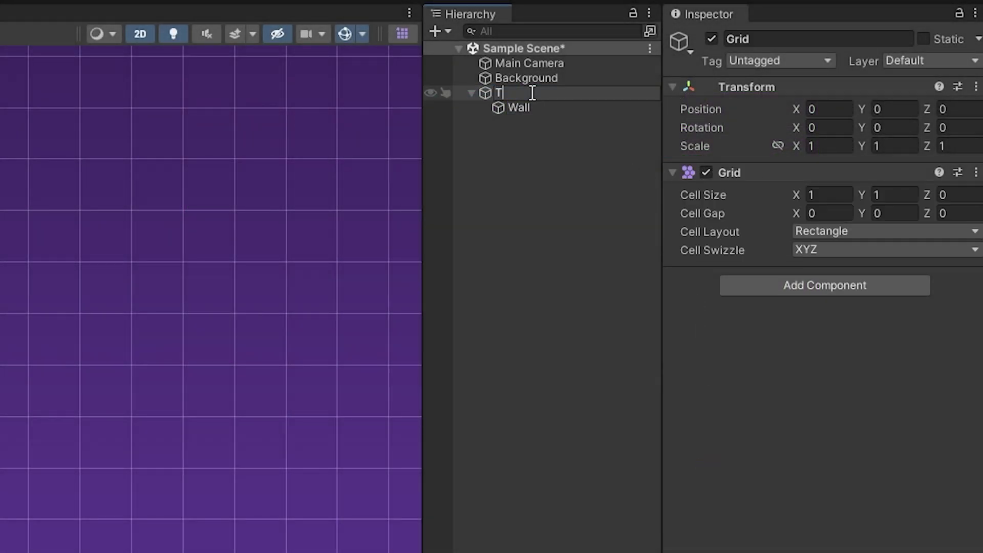
pyautogui.write('ilemap')
pyautogui.press('Return')
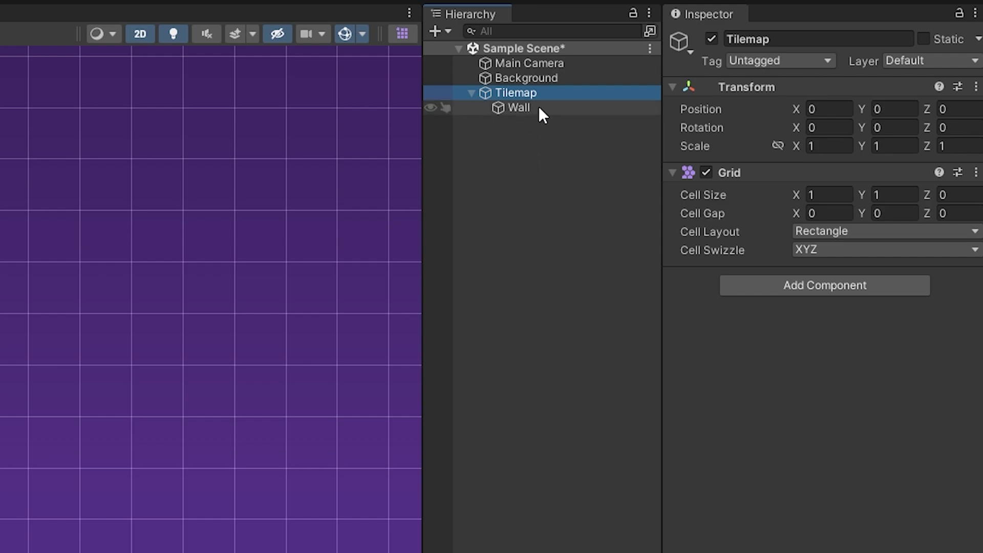
# Step: Paint a frame 22 tiles wide and 14 high on the Wall tilemap with the plain black tile, leaving a one-tile gap in its left side
pyautogui.click(542, 107)
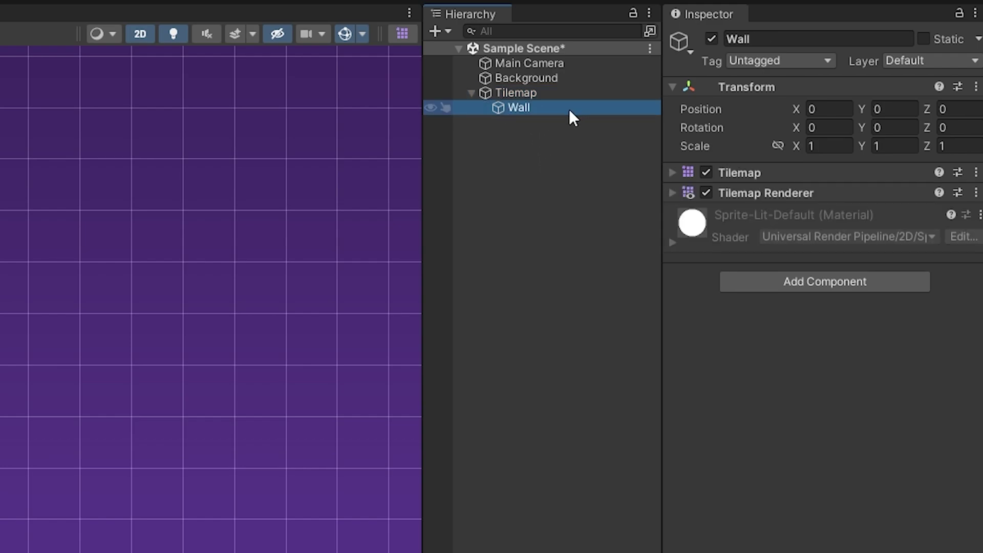
pyautogui.click(402, 35)
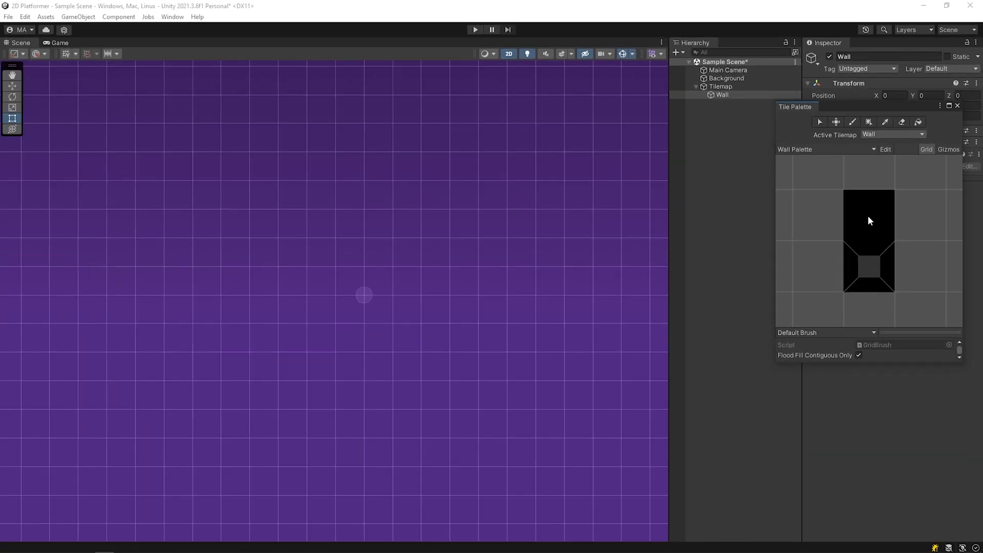
pyautogui.click(868, 217)
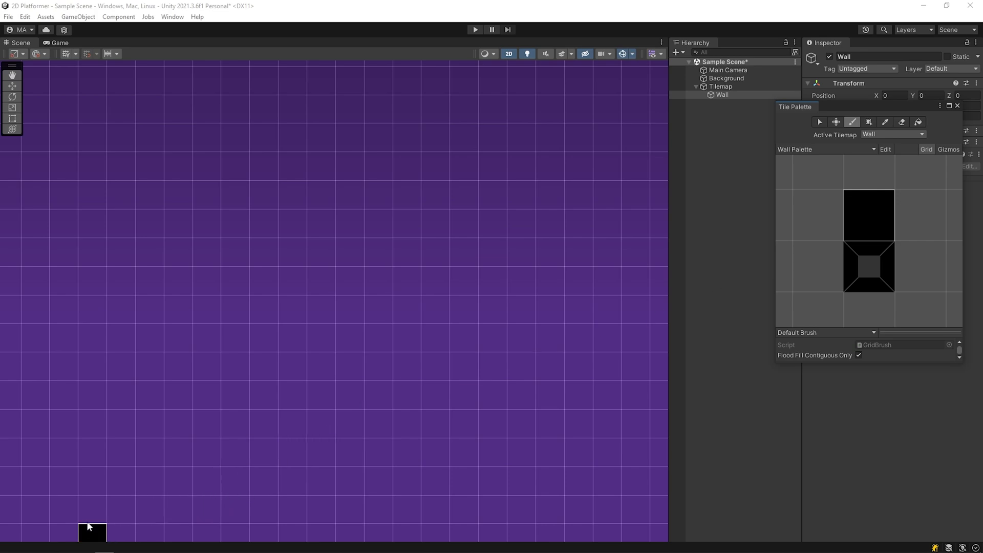
pyautogui.moveTo(34, 486)
pyautogui.mouseDown()
pyautogui.moveTo(453, 490)
pyautogui.moveTo(638, 385)
pyautogui.moveTo(624, 146)
pyautogui.mouseUp()
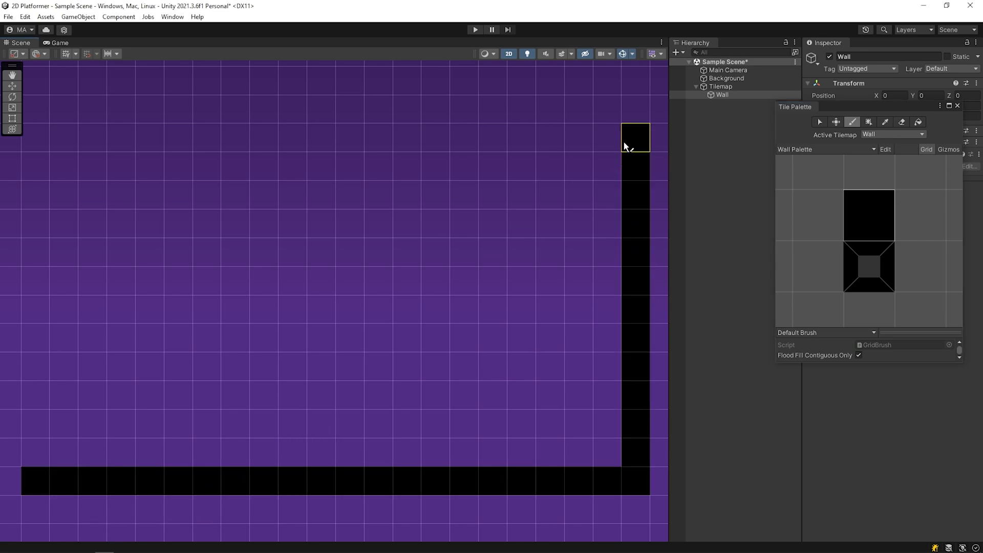
pyautogui.moveTo(620, 112)
pyautogui.mouseDown()
pyautogui.moveTo(81, 109)
pyautogui.moveTo(37, 191)
pyautogui.mouseUp()
pyautogui.moveTo(33, 252); pyautogui.dragTo(34, 431)
# Step: Paint the left wall's ledge, the hooked pillar, the 2x2 floor block, and the right wall's lower six-tile ledge with its two-tile post
pyautogui.click(116, 278)
pyautogui.moveTo(121, 453); pyautogui.dragTo(108, 364)
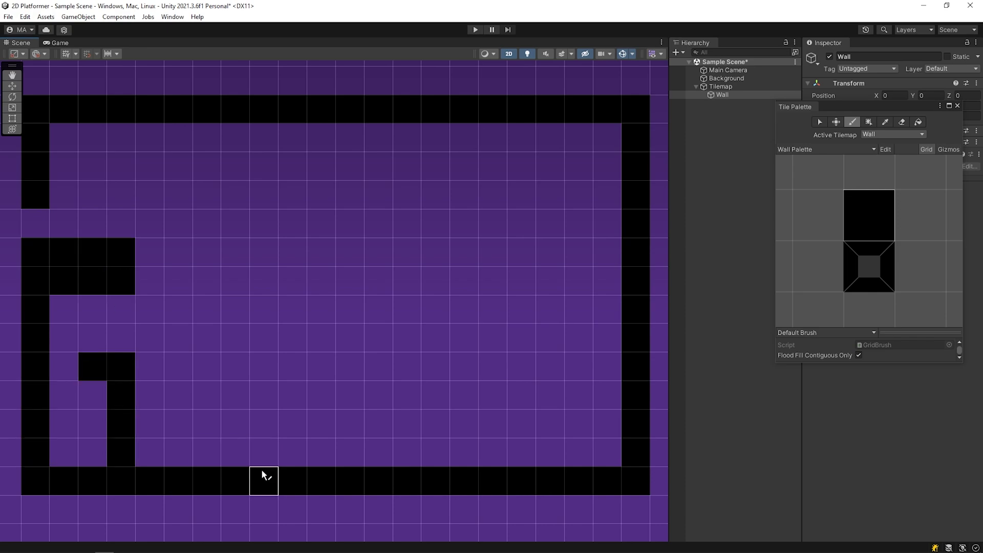
pyautogui.moveTo(262, 466); pyautogui.dragTo(292, 461)
pyautogui.moveTo(595, 389)
pyautogui.mouseDown()
pyautogui.moveTo(474, 390)
pyautogui.moveTo(518, 340)
pyautogui.mouseUp()
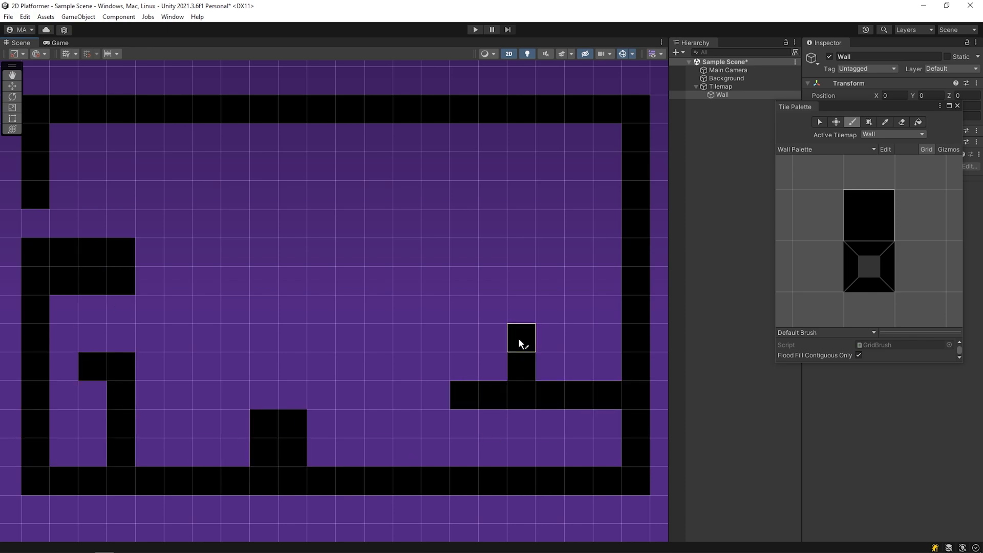
# Step: Paint the right wall's upper six-tile ledge, the four-tile column, the three-tile platform and the small floating blocks in the centre
pyautogui.moveTo(634, 252)
pyautogui.mouseDown()
pyautogui.moveTo(463, 252)
pyautogui.moveTo(407, 166)
pyautogui.mouseUp()
pyautogui.moveTo(321, 166); pyautogui.dragTo(235, 167)
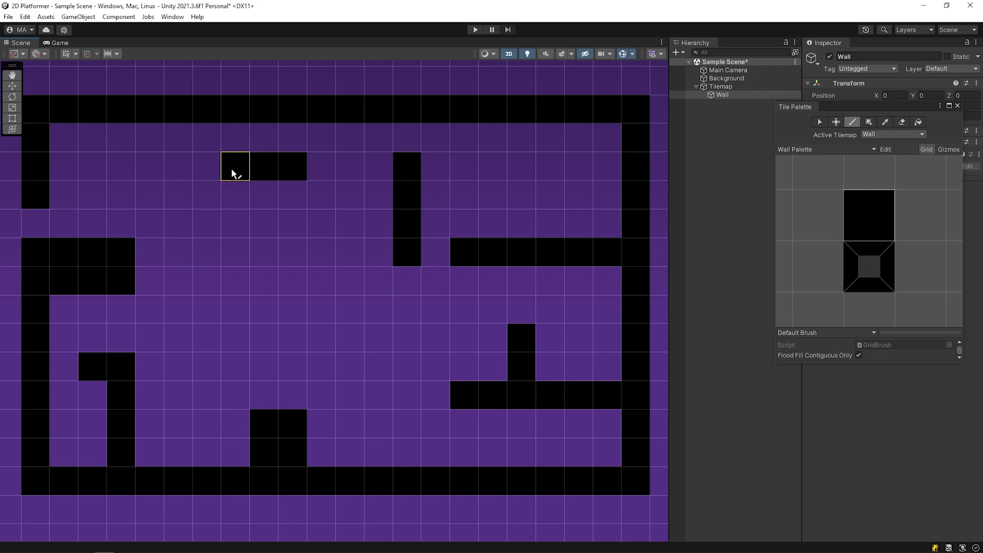
pyautogui.click(206, 338)
pyautogui.moveTo(264, 338)
pyautogui.mouseDown()
pyautogui.moveTo(264, 309)
pyautogui.moveTo(349, 309)
pyautogui.mouseUp()
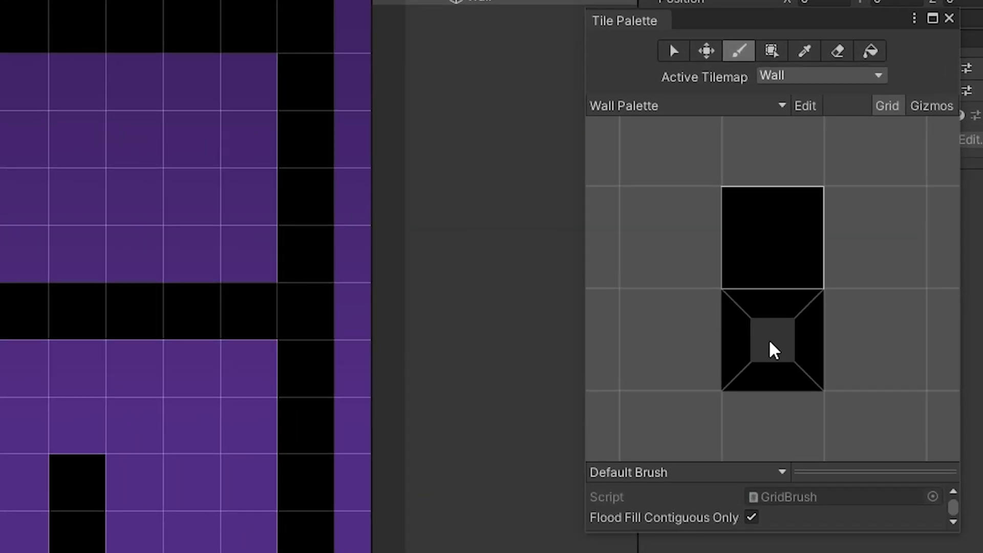
# Step: Repaint the central floating blocks, the four-tile column and the three-tile platform with the bevelled square tile
pyautogui.click(770, 341)
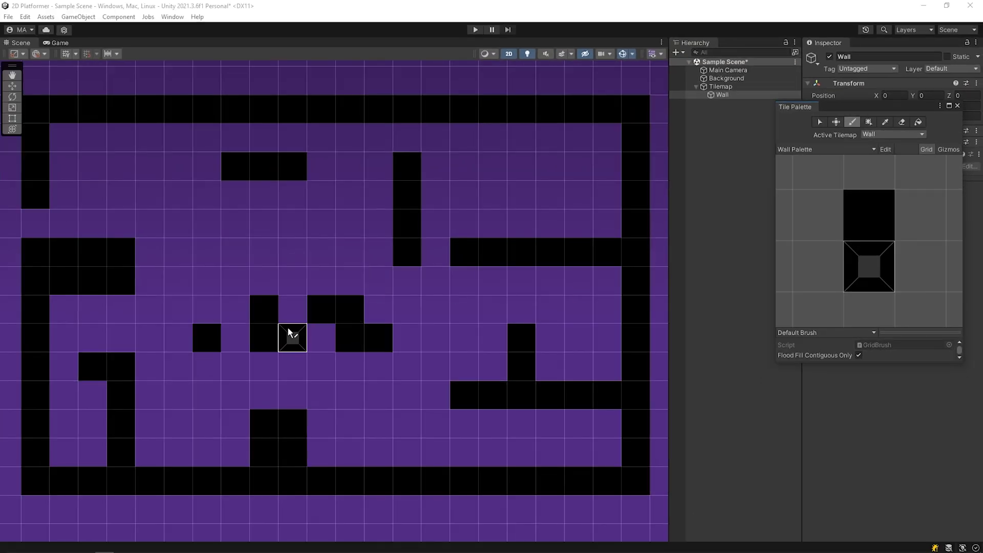
pyautogui.click(206, 337)
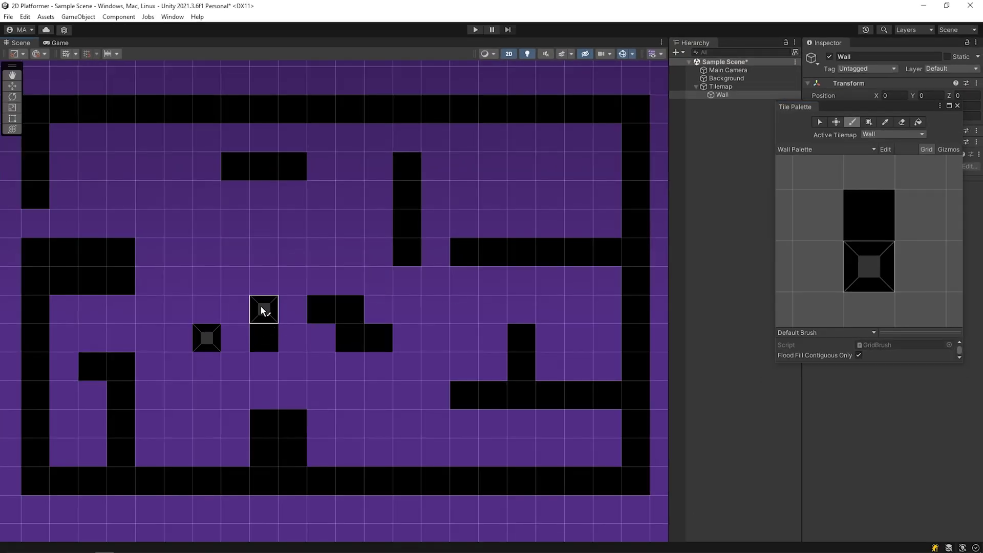
pyautogui.moveTo(264, 309); pyautogui.dragTo(264, 338)
pyautogui.moveTo(321, 309); pyautogui.dragTo(350, 310)
pyautogui.moveTo(350, 310); pyautogui.dragTo(378, 337)
pyautogui.moveTo(414, 185); pyautogui.dragTo(407, 252)
pyautogui.moveTo(235, 166)
pyautogui.mouseDown()
pyautogui.moveTo(237, 176)
pyautogui.moveTo(287, 175)
pyautogui.mouseUp()
# Step: Place bevelled tiles above the left wall's gap, along the left ledge's top row, on the hooked pillar's tip and in the frame's four corners
pyautogui.click(35, 195)
pyautogui.moveTo(35, 252); pyautogui.dragTo(137, 251)
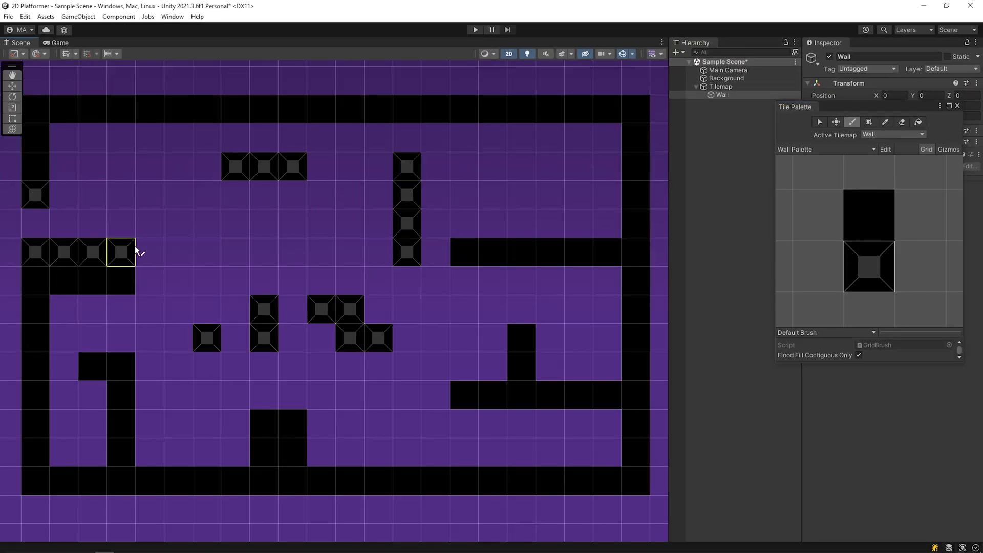
pyautogui.click(92, 366)
pyautogui.click(35, 109)
pyautogui.click(635, 109)
pyautogui.click(635, 481)
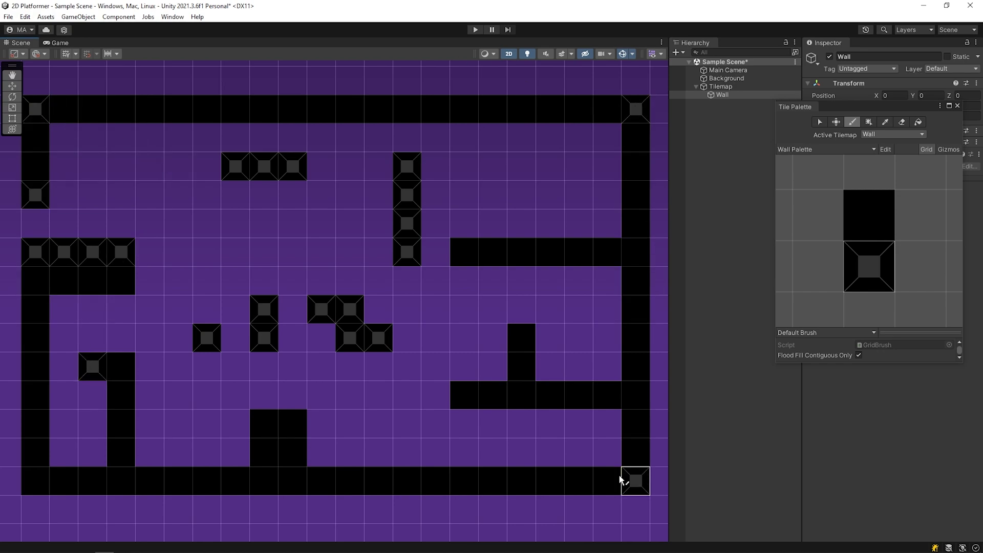
pyautogui.click(35, 480)
# Step: Place bevelled tiles on the top row of the floor block, the free ends of both right ledges and the top of the post
pyautogui.click(263, 423)
pyautogui.click(293, 424)
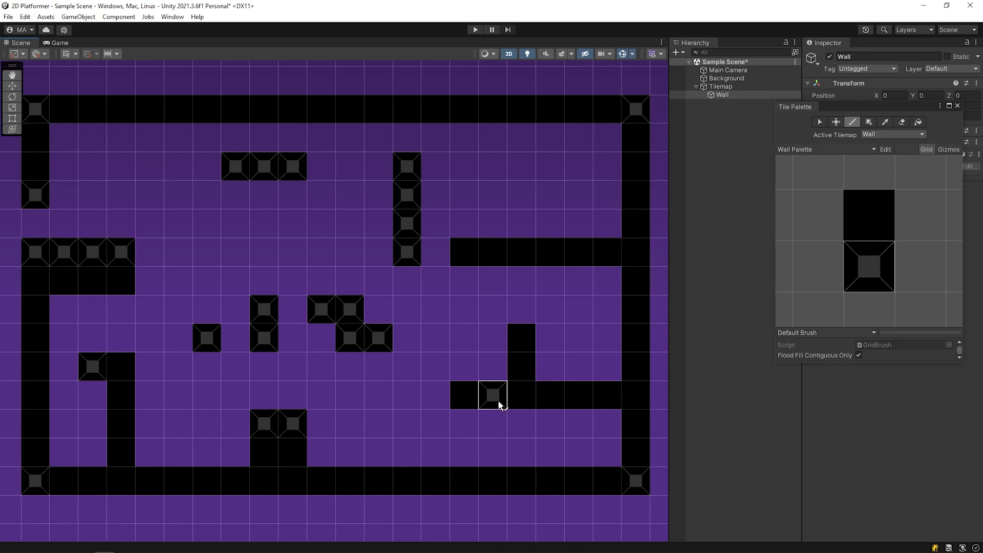
pyautogui.click(463, 394)
pyautogui.click(521, 338)
pyautogui.click(464, 252)
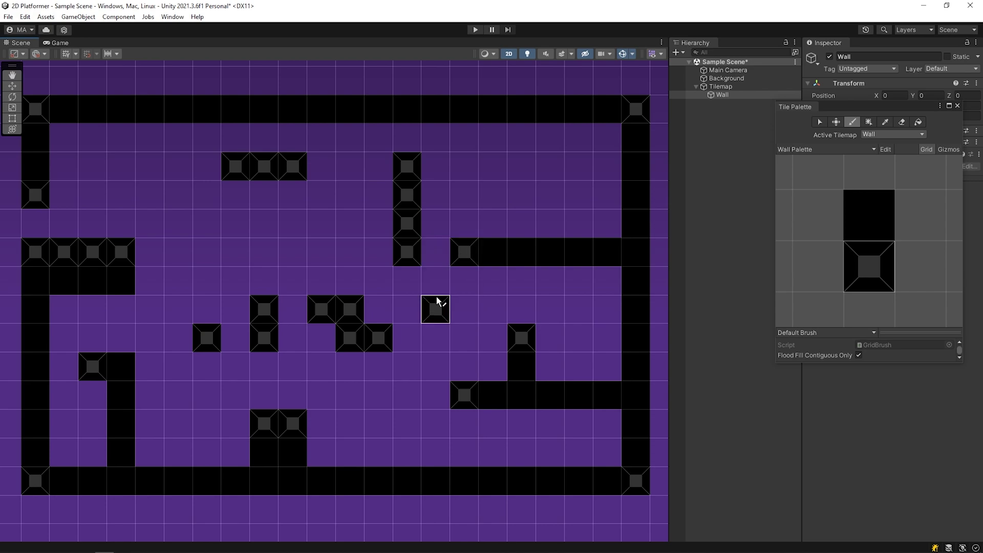
# Step: Place a bevelled tile on the free end of the left ledge's lower row and close the Tile Palette
pyautogui.click(121, 280)
pyautogui.click(349, 395)
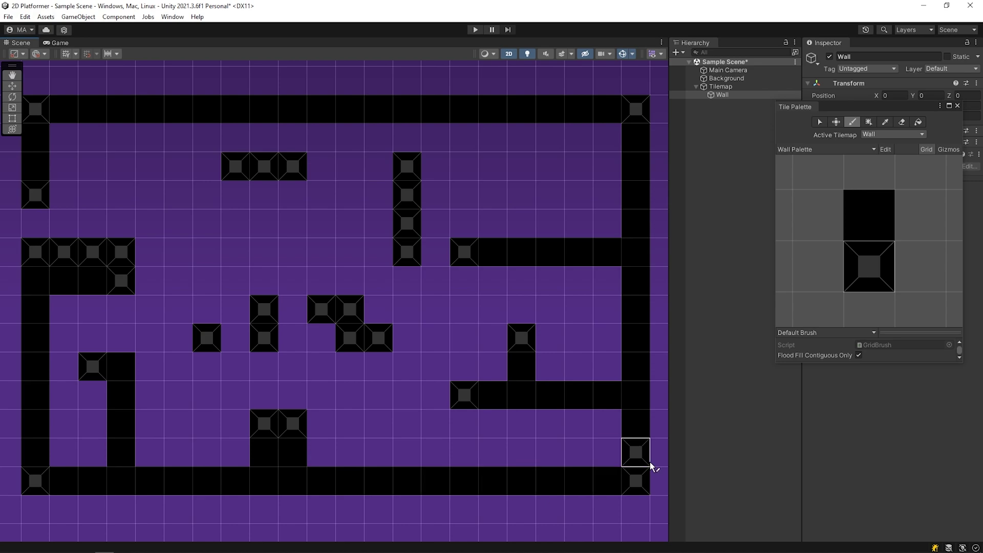
pyautogui.click(957, 106)
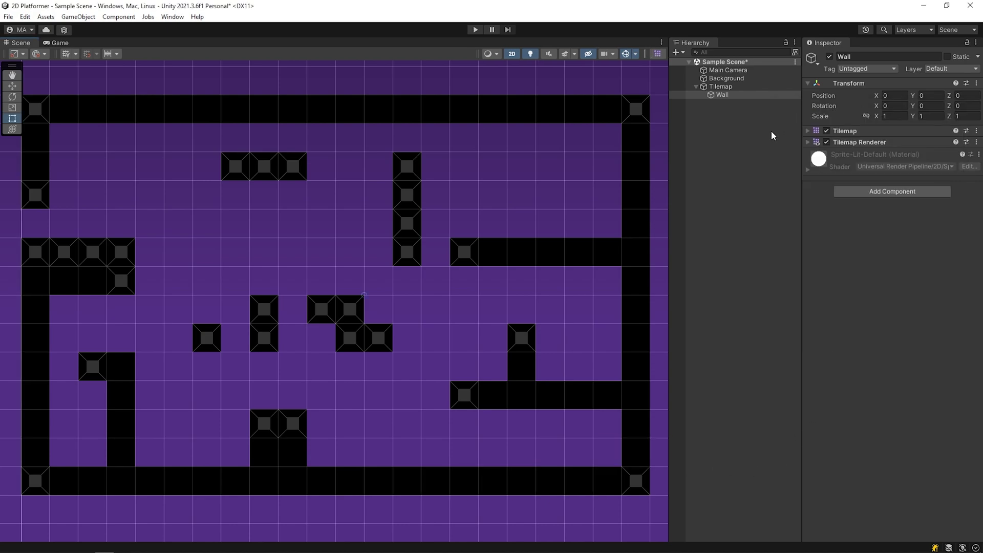
# Step: Add a Tilemap Collider 2D component to the Wall tilemap
pyautogui.click(739, 134)
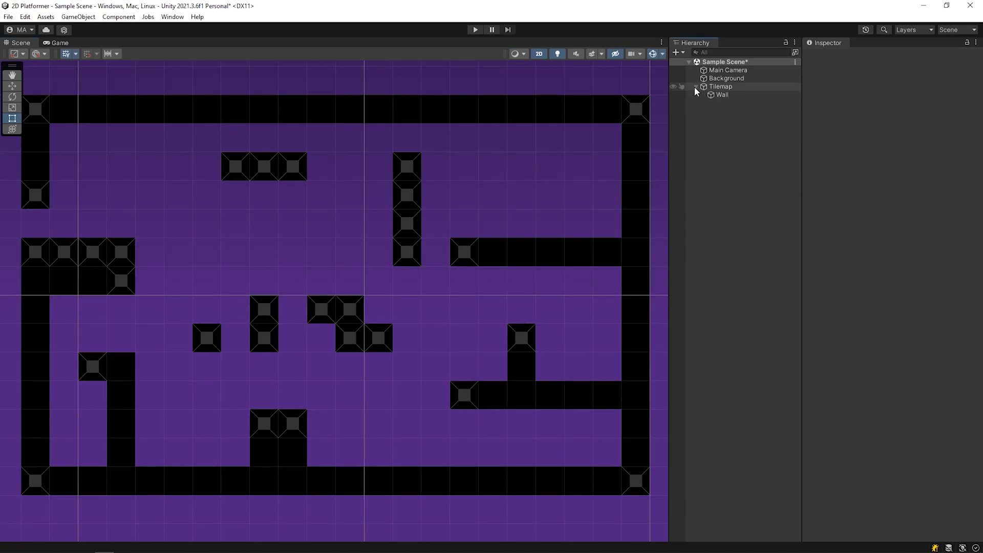
pyautogui.click(722, 94)
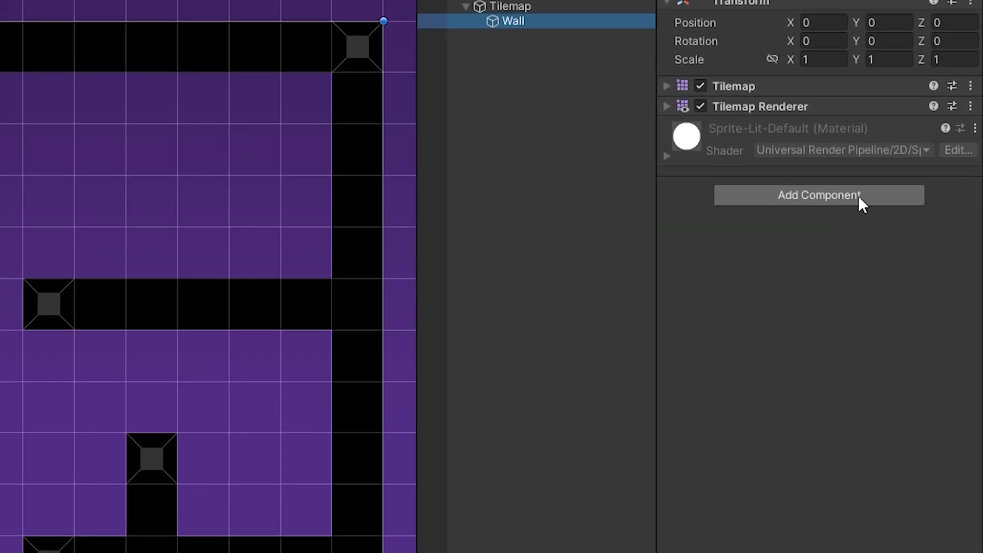
pyautogui.click(915, 193)
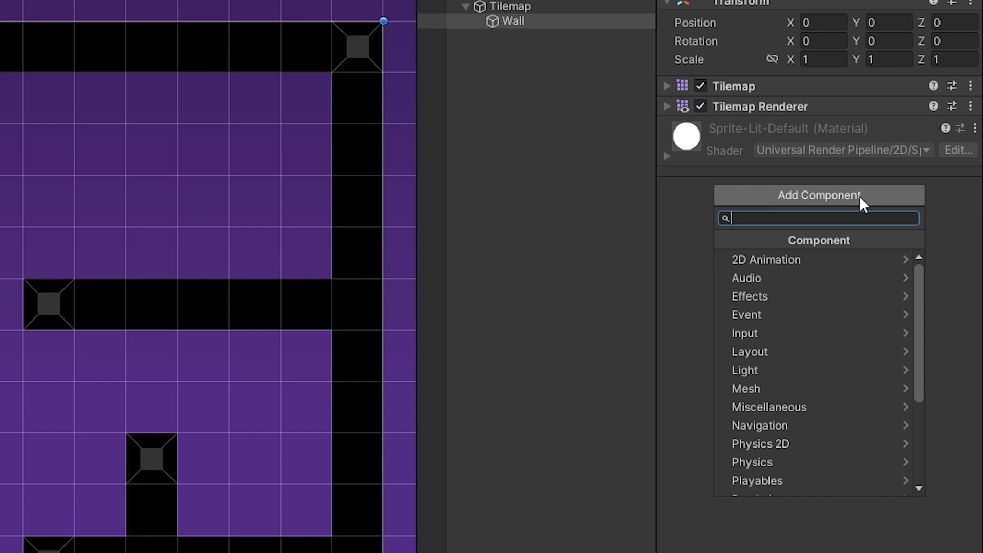
pyautogui.write('tilemap coll')
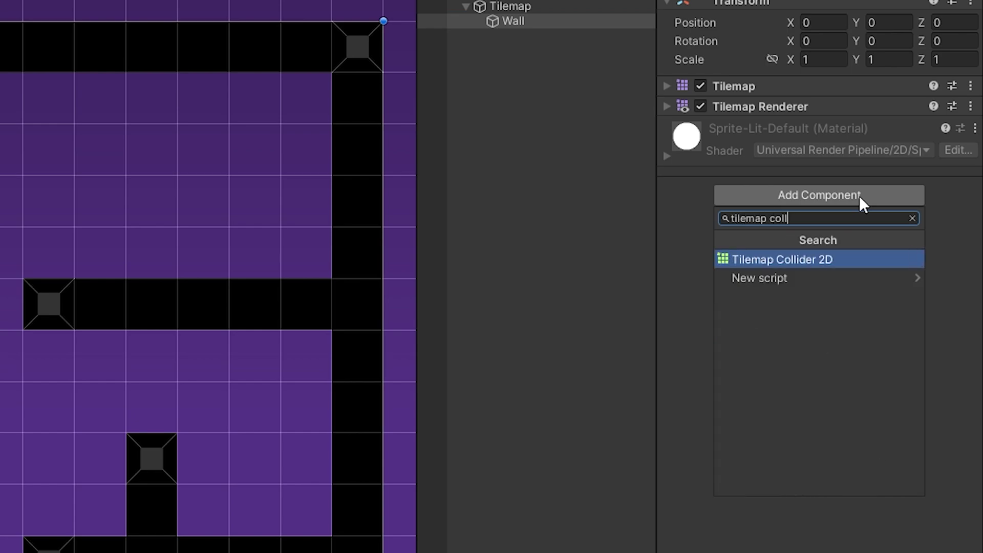
pyautogui.click(892, 259)
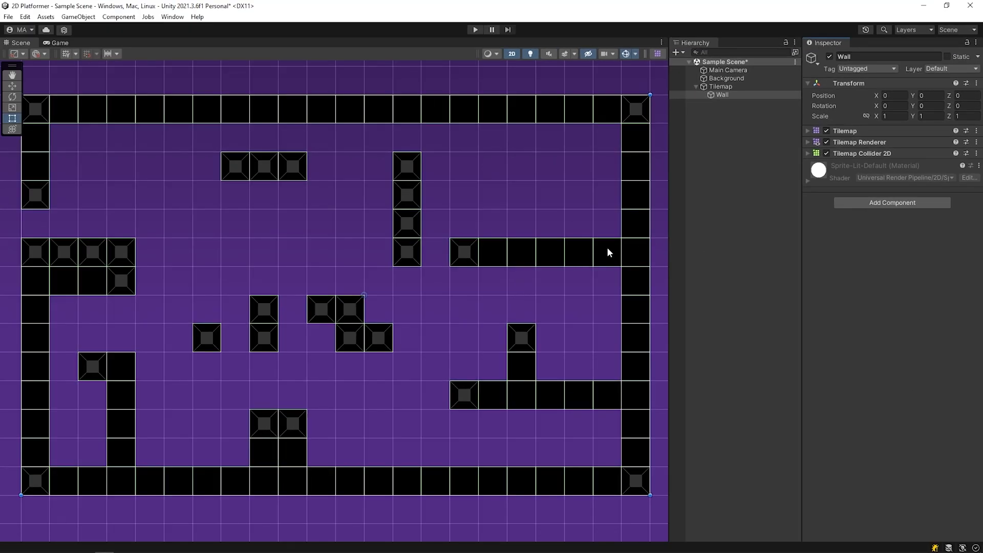
# Step: Add a Composite Collider 2D to Wall and enable Used By Composite on its Tilemap Collider 2D
pyautogui.click(880, 202)
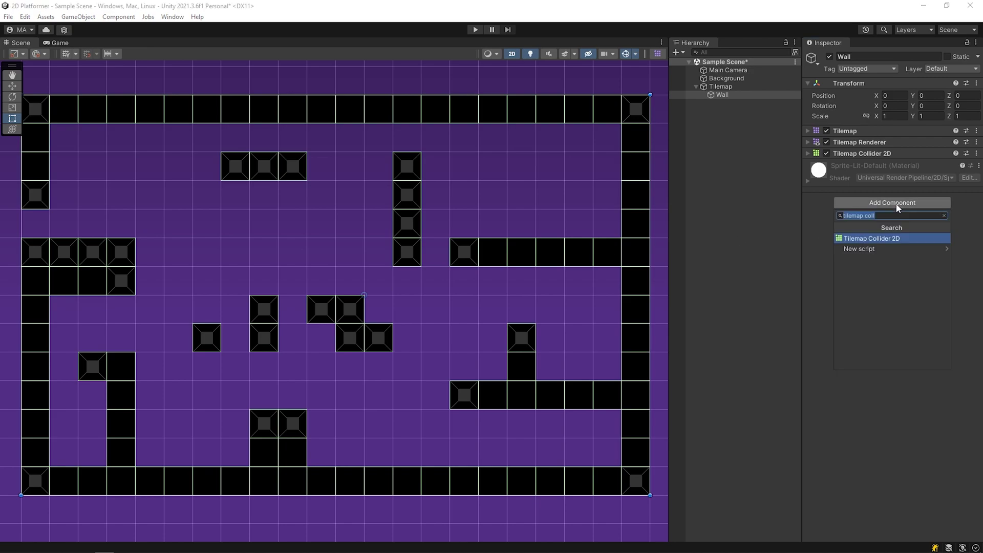
pyautogui.write('compos')
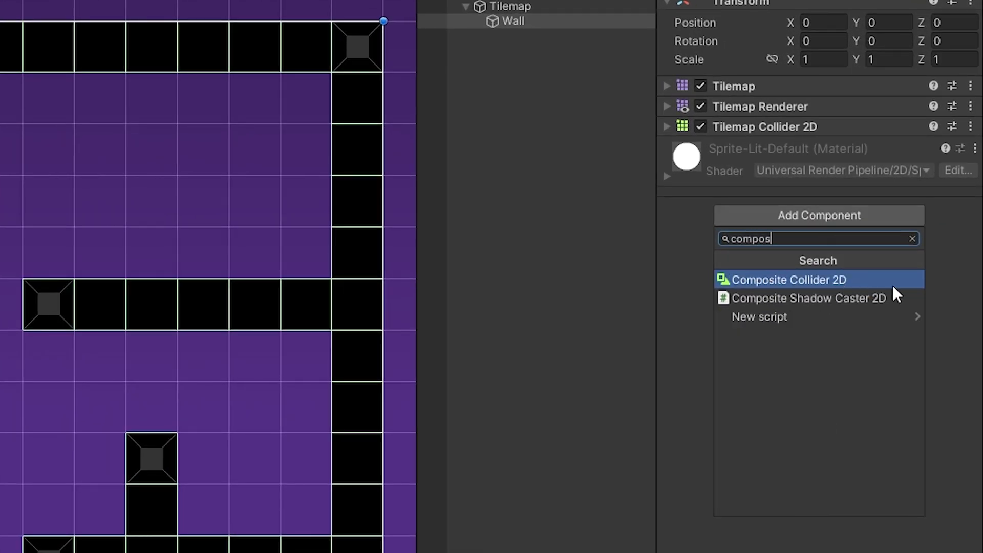
pyautogui.click(894, 287)
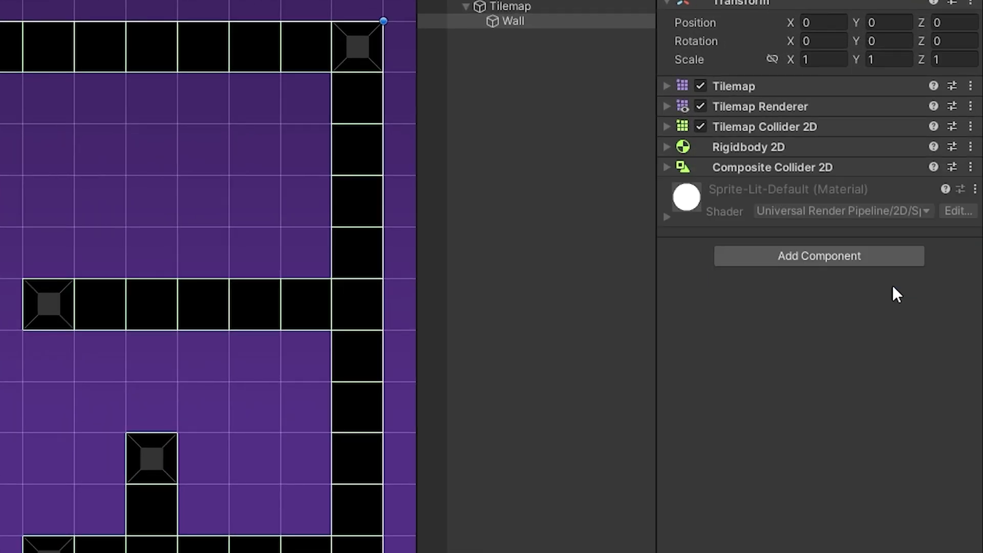
pyautogui.click(663, 128)
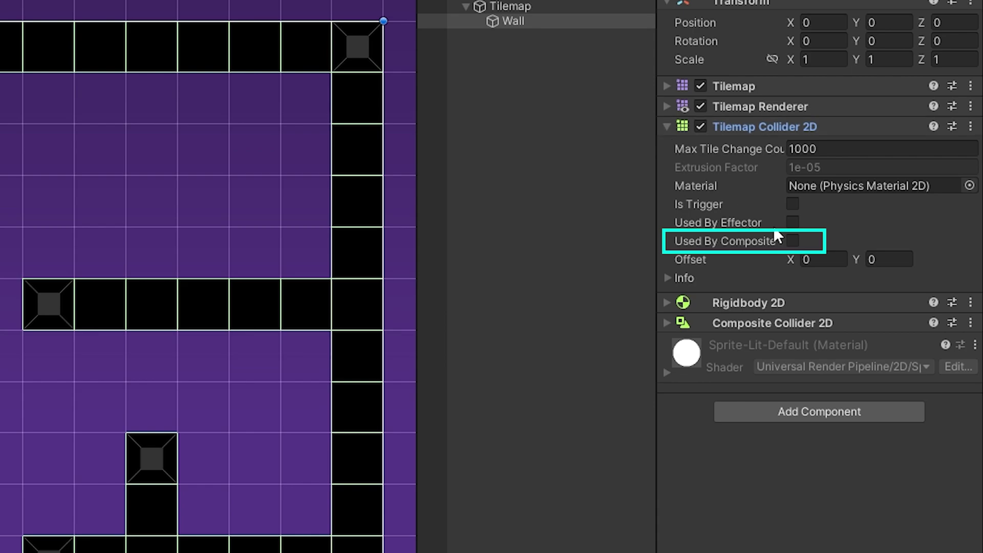
pyautogui.click(793, 240)
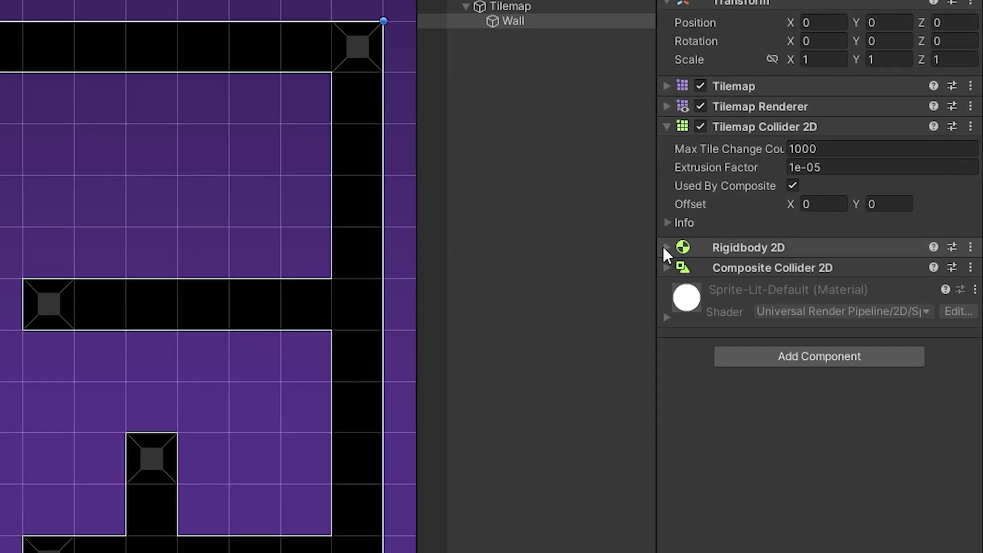
# Step: Set the Wall's Rigidbody 2D body type to Static and collapse the component settings
pyautogui.click(665, 248)
pyautogui.click(841, 270)
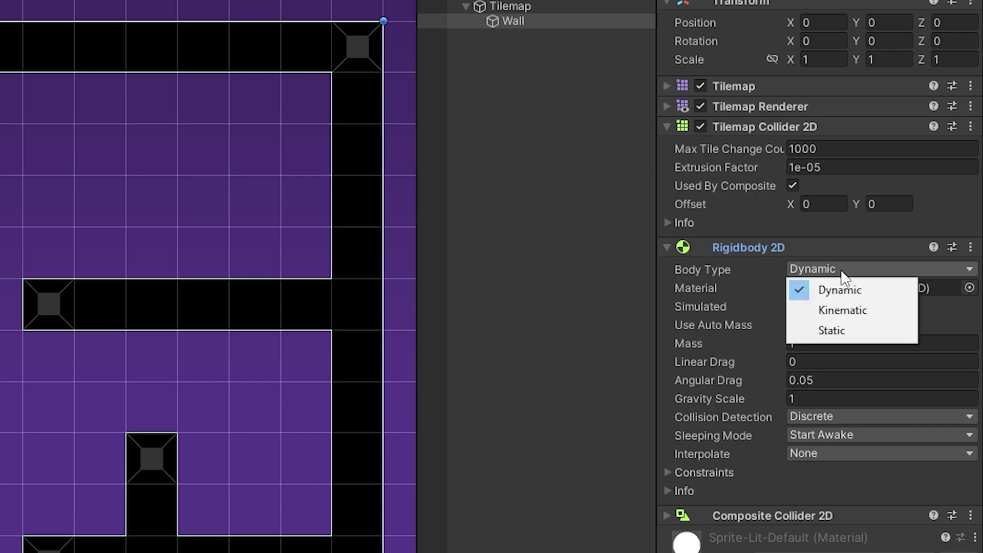
pyautogui.click(839, 330)
pyautogui.click(667, 127)
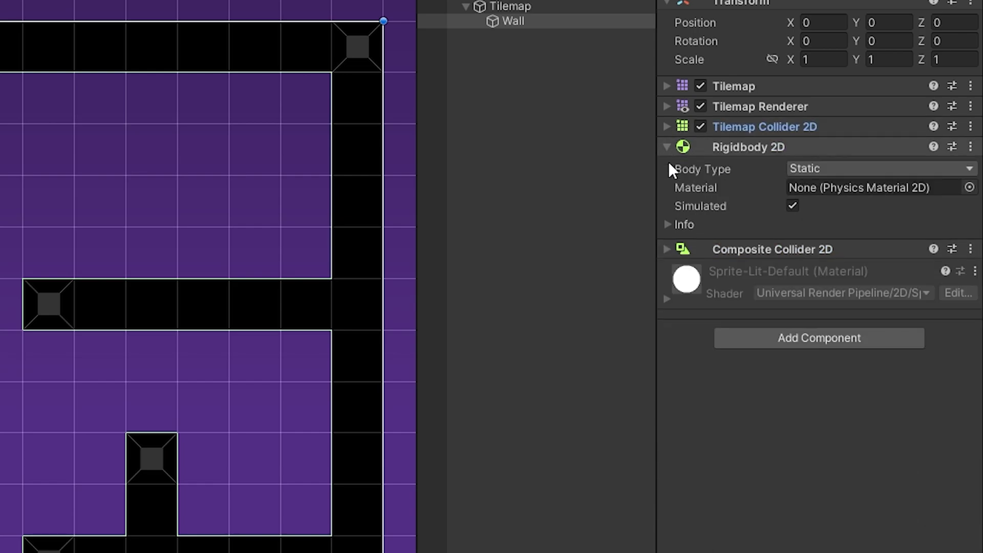
pyautogui.click(668, 148)
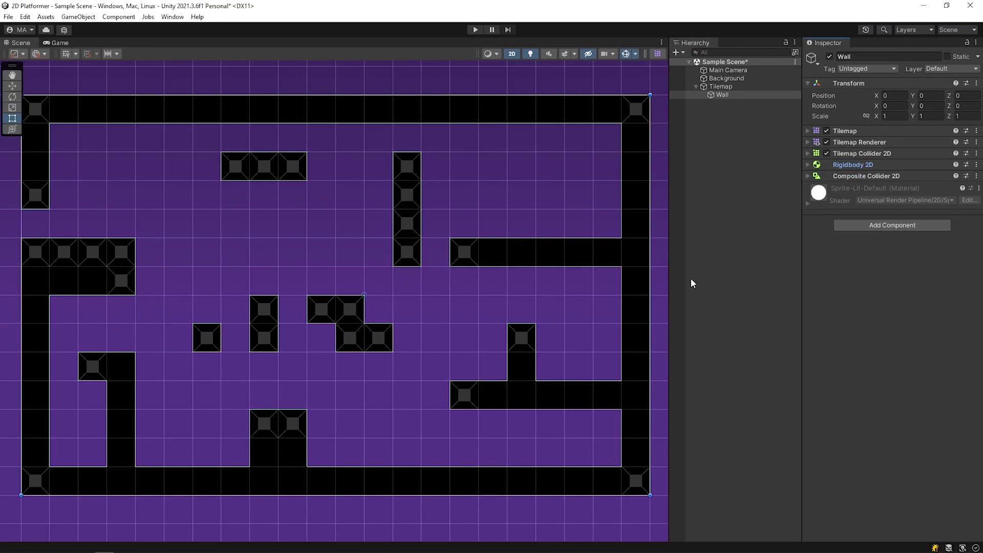
# Step: Deselect Wall, collapse the Tilemap object's children and hide the scene grid
pyautogui.click(525, 203)
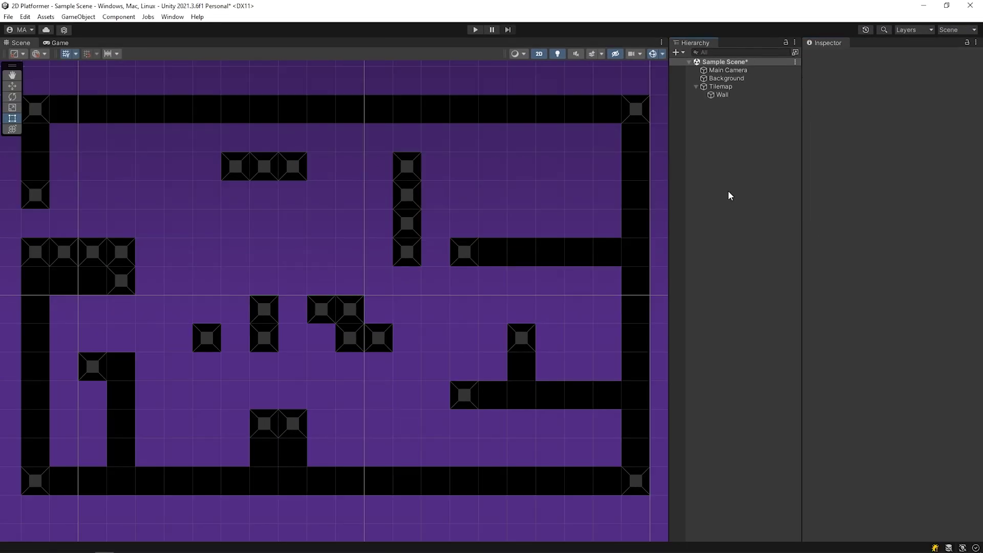
pyautogui.click(696, 87)
pyautogui.click(66, 55)
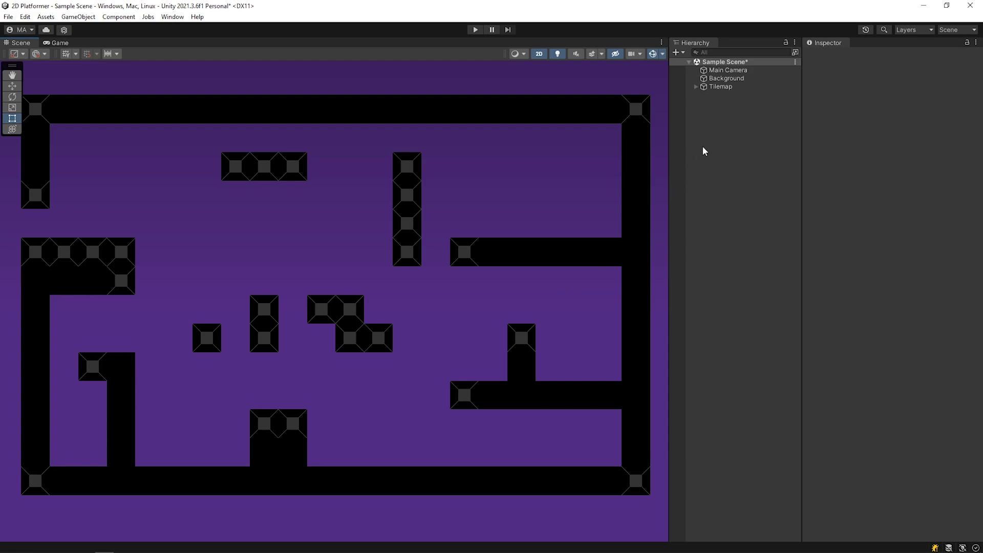
# Step: Create a global 2D light in the scene and name it Global Light 2D
pyautogui.rightClick(704, 151)
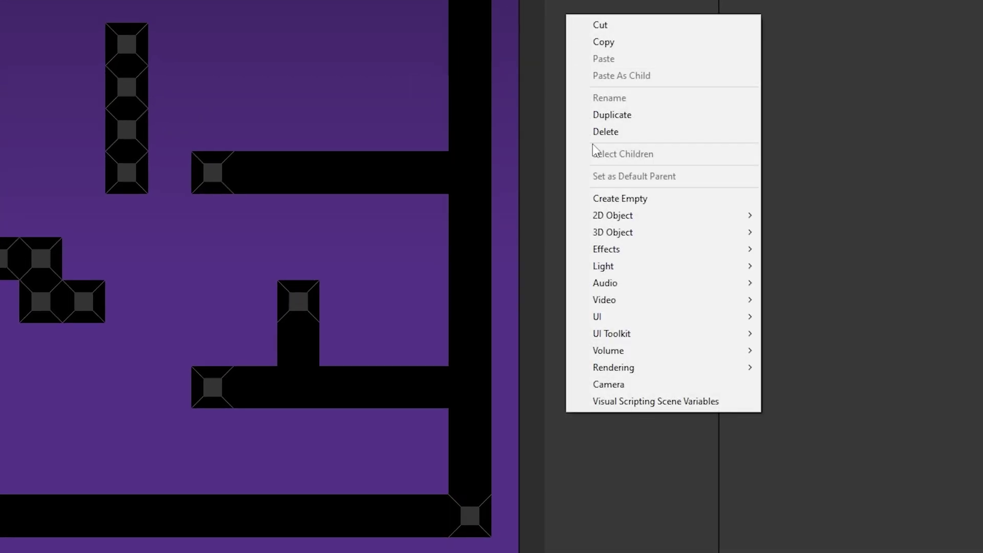
pyautogui.moveTo(619, 260)
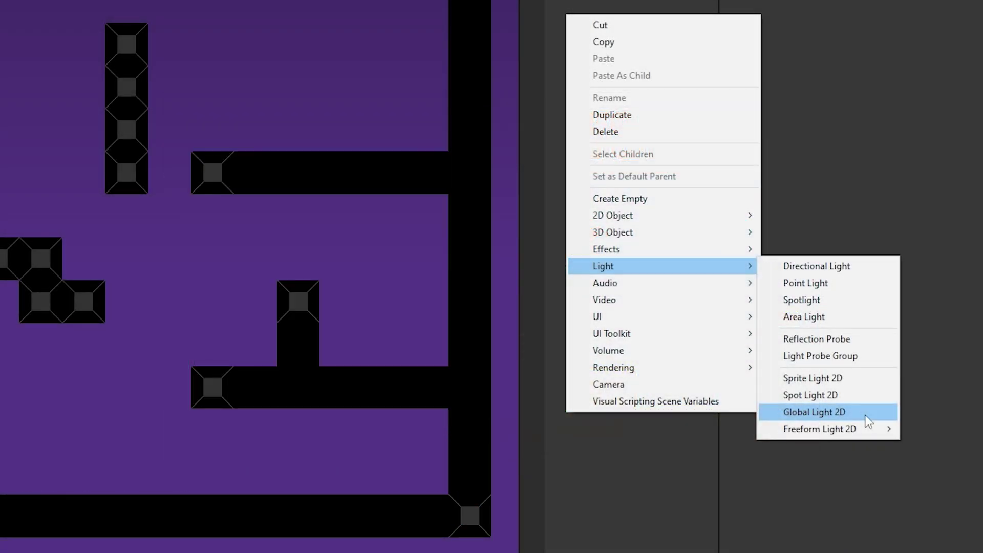
pyautogui.click(860, 414)
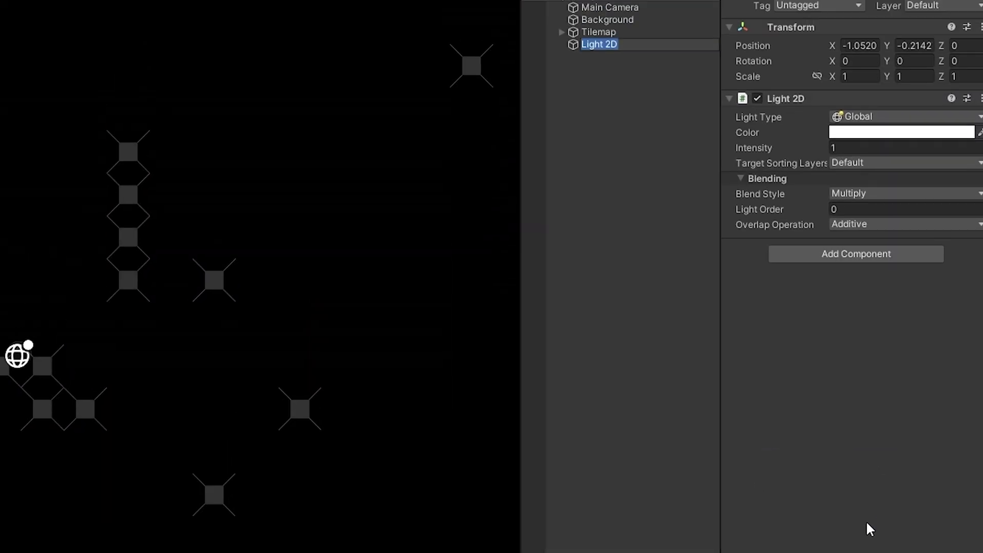
pyautogui.click(585, 92)
pyautogui.write('Global')
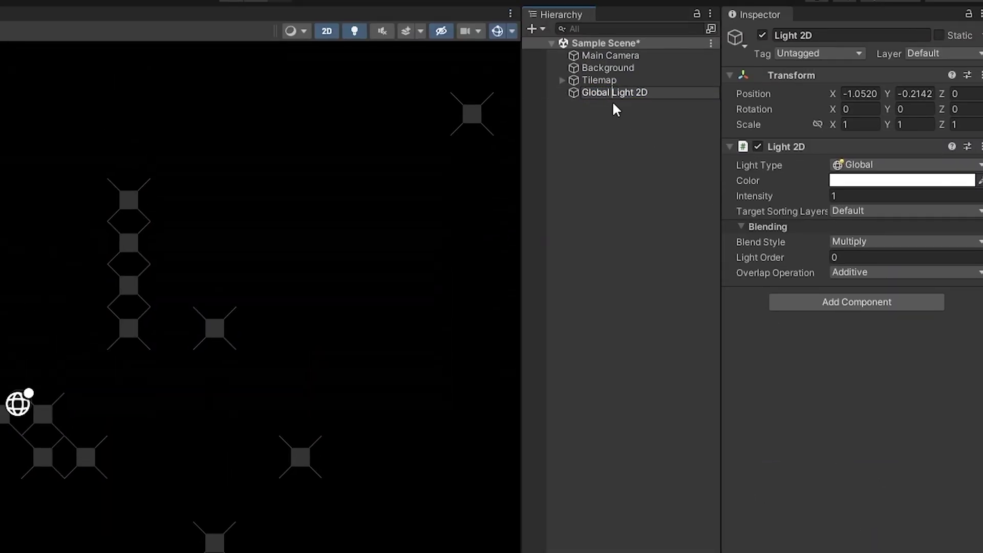
pyautogui.click(612, 100)
# Step: Check the Background's sorting layer and set Global Light 2D's target sorting layers to All
pyautogui.click(621, 92)
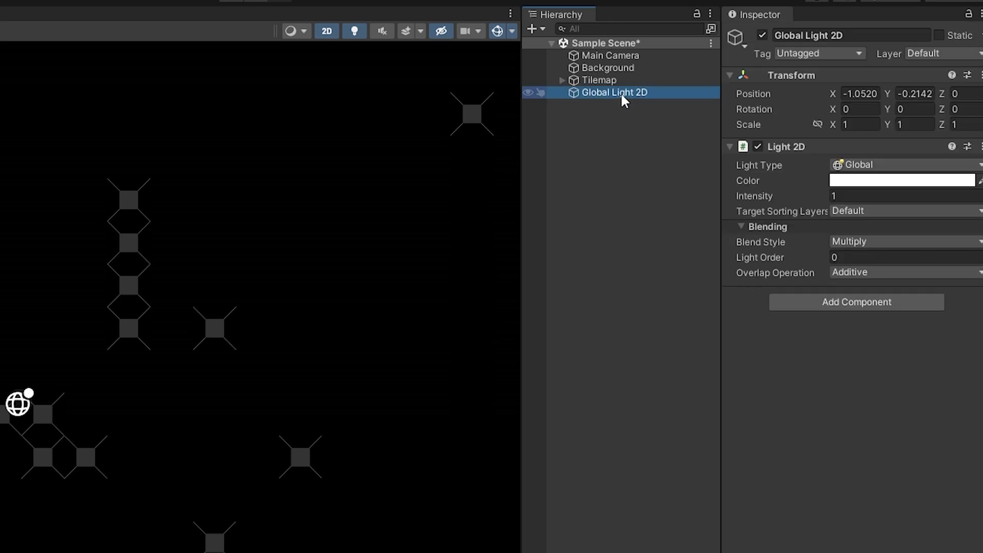
pyautogui.click(879, 215)
pyautogui.click(610, 67)
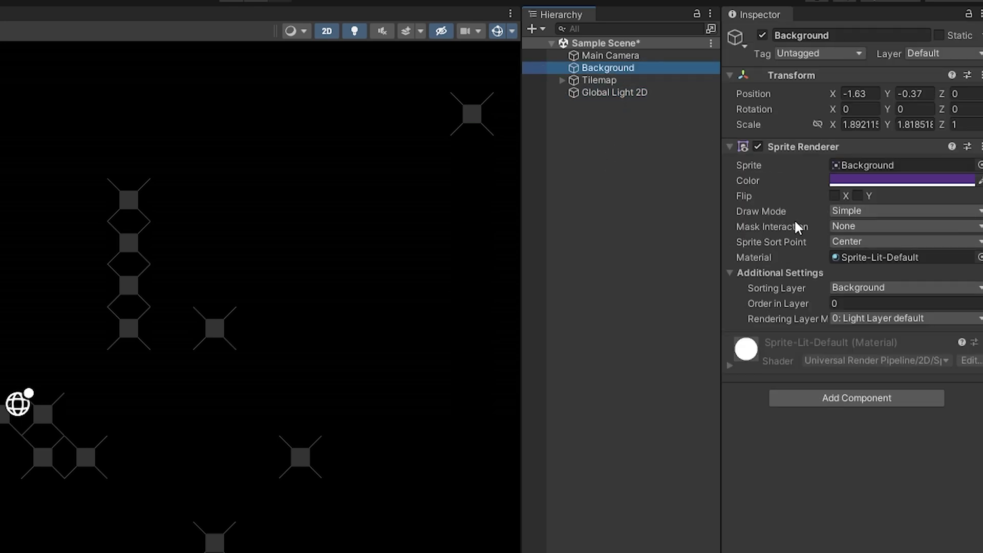
pyautogui.click(912, 288)
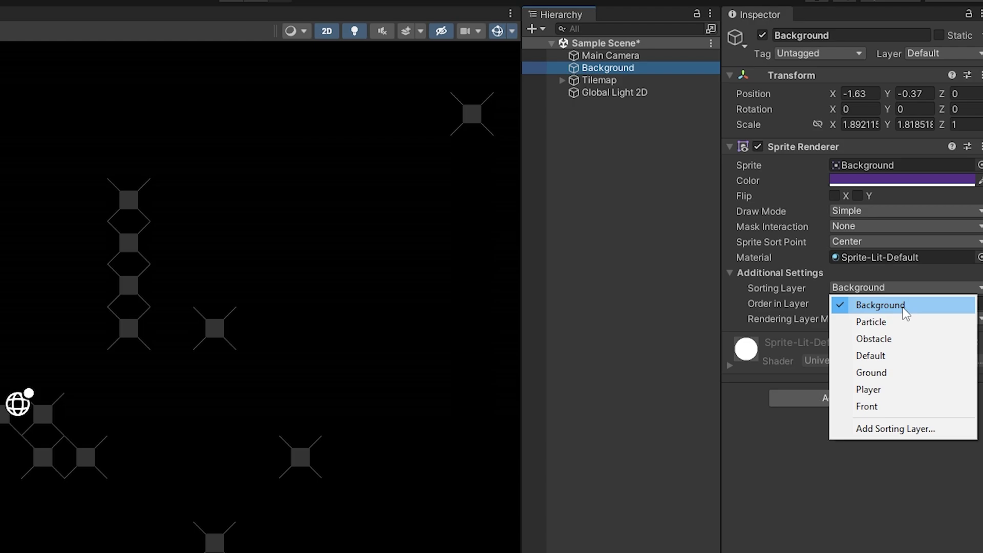
pyautogui.click(635, 91)
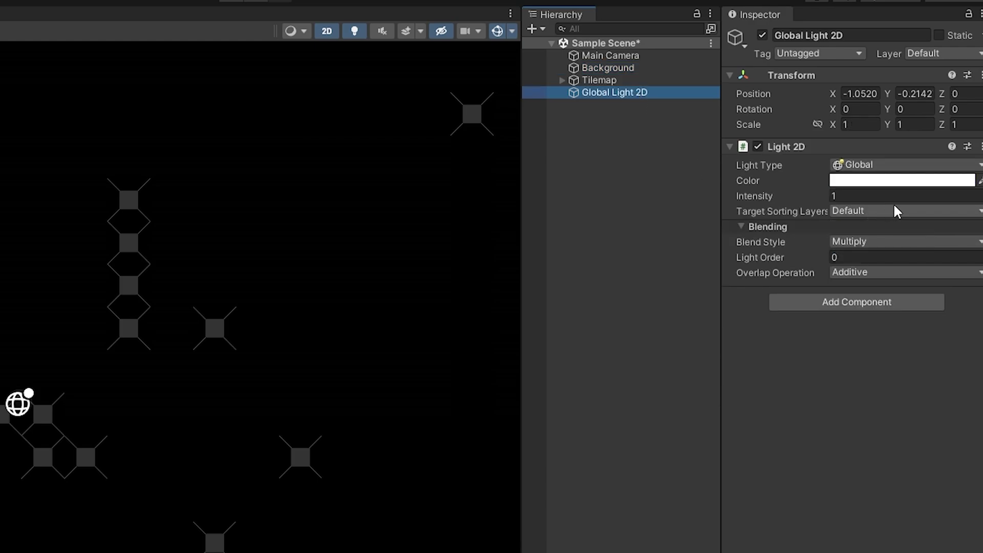
pyautogui.click(906, 211)
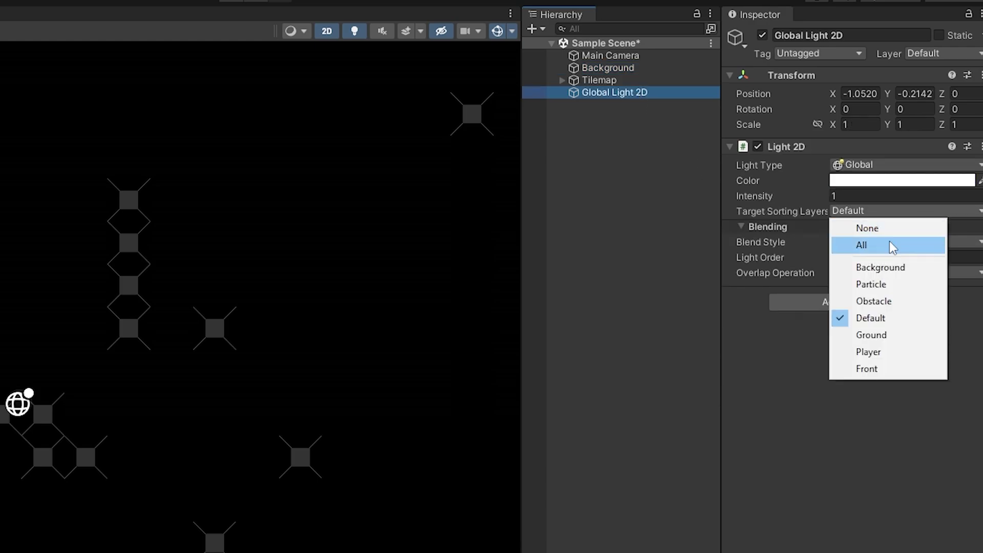
pyautogui.click(871, 245)
# Step: Lower the global light's intensity to darken the level and move the light above the top wall
pyautogui.moveTo(816, 199); pyautogui.dragTo(781, 192)
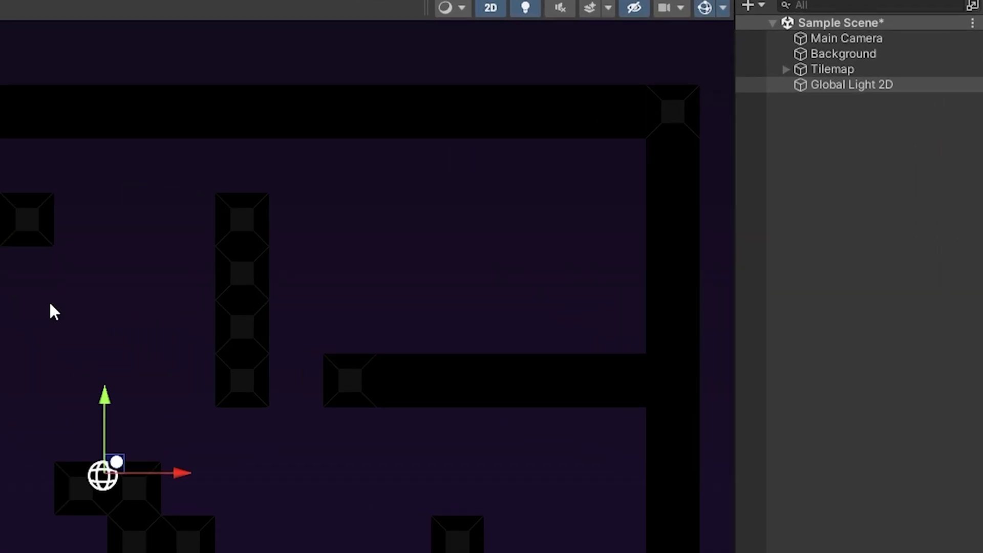
pyautogui.moveTo(132, 421); pyautogui.dragTo(156, 58)
# Step: Create a spot 2D light in the scene and name it Spot Light 2D
pyautogui.rightClick(905, 181)
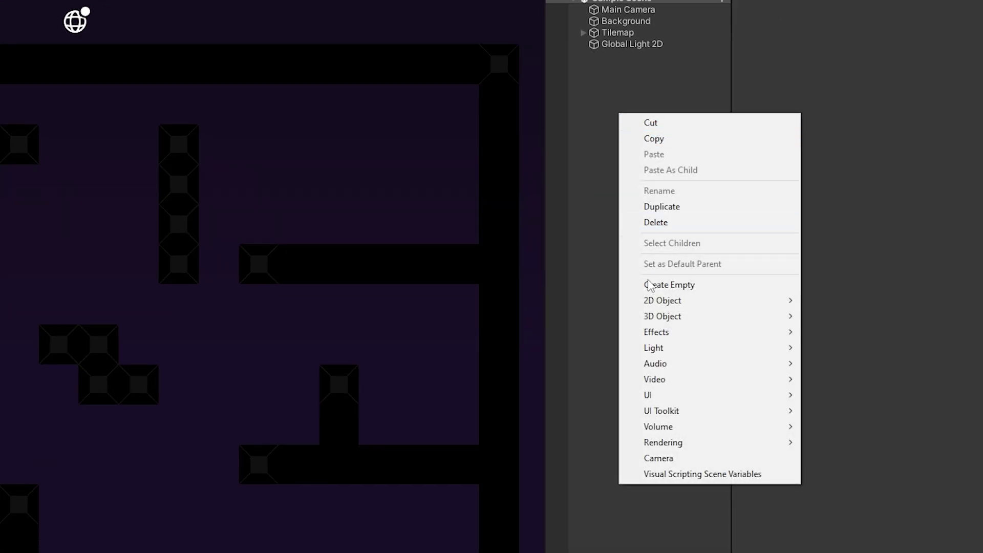
pyautogui.moveTo(689, 348)
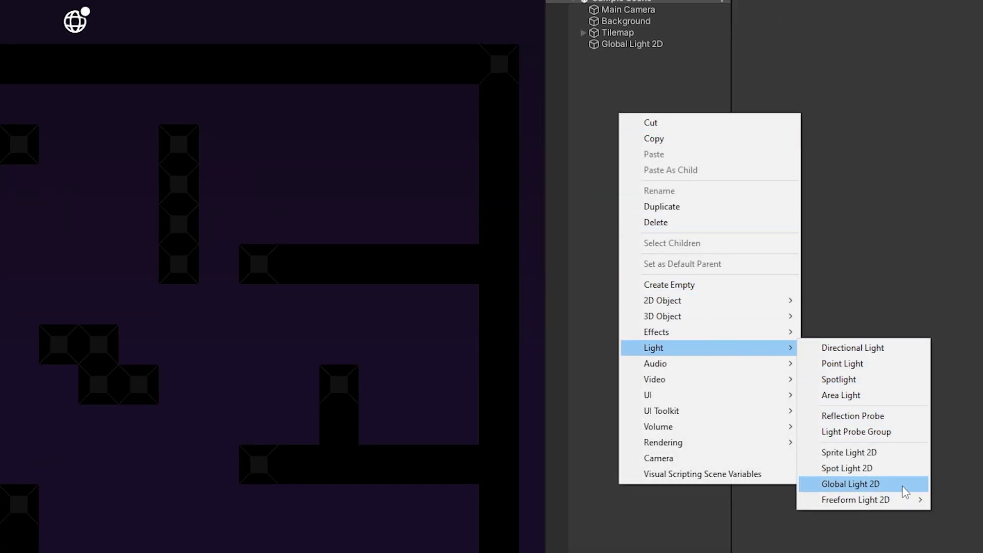
pyautogui.click(902, 468)
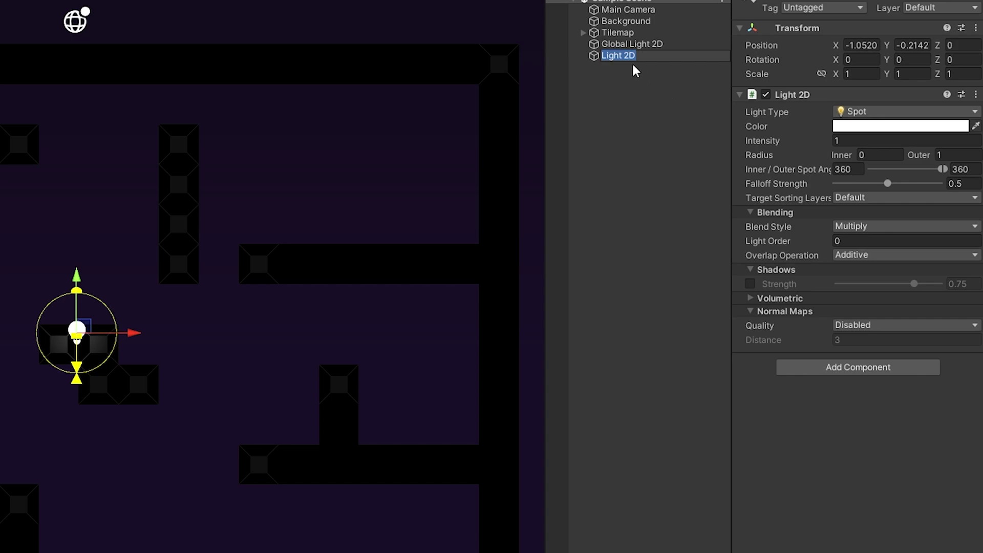
pyautogui.press('Home')
pyautogui.write('Spot')
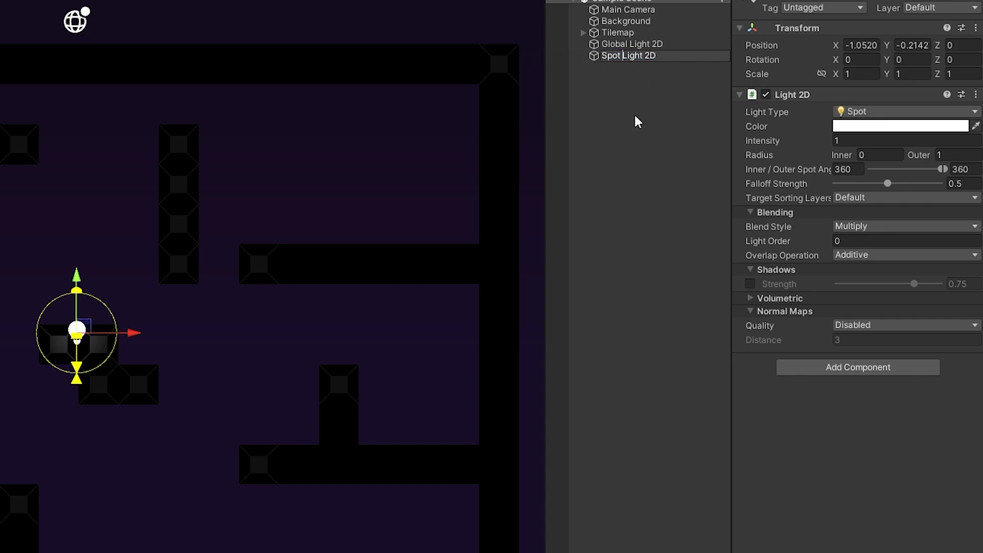
pyautogui.click(635, 117)
# Step: Move Spot Light 2D to about X -1.61, Y 0.43 and set its target sorting layers to All
pyautogui.click(637, 57)
pyautogui.moveTo(84, 326); pyautogui.dragTo(61, 300)
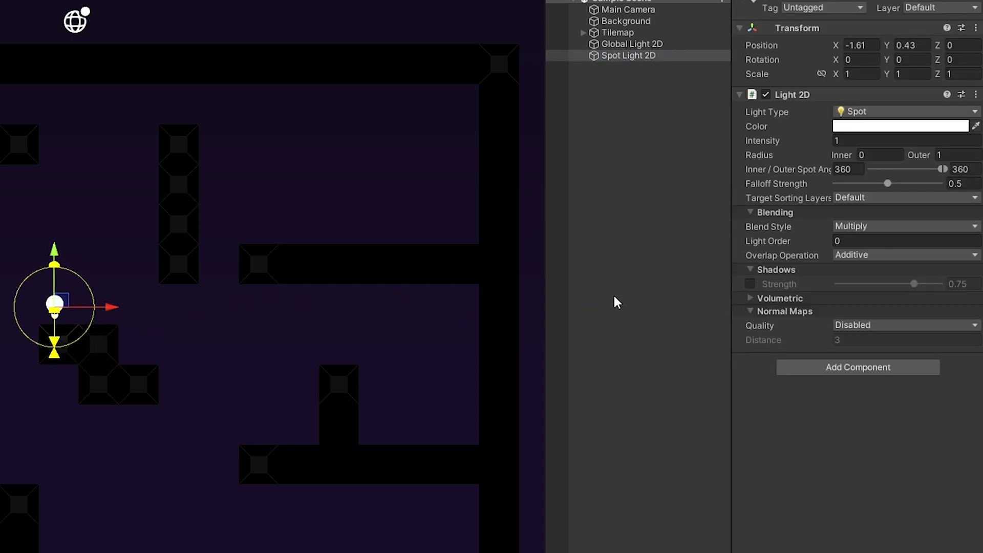
pyautogui.click(904, 197)
pyautogui.click(862, 228)
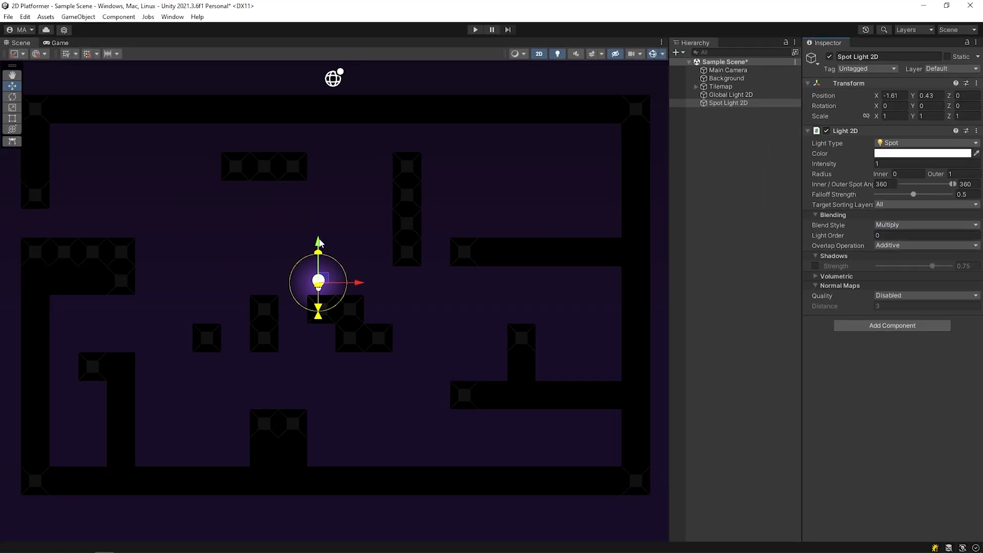
# Step: Enlarge the spot light's outer radius to about 8.51 and move the light to about X -4.53, Y 1.41
pyautogui.moveTo(321, 279); pyautogui.dragTo(511, 282)
pyautogui.moveTo(274, 240); pyautogui.dragTo(241, 254)
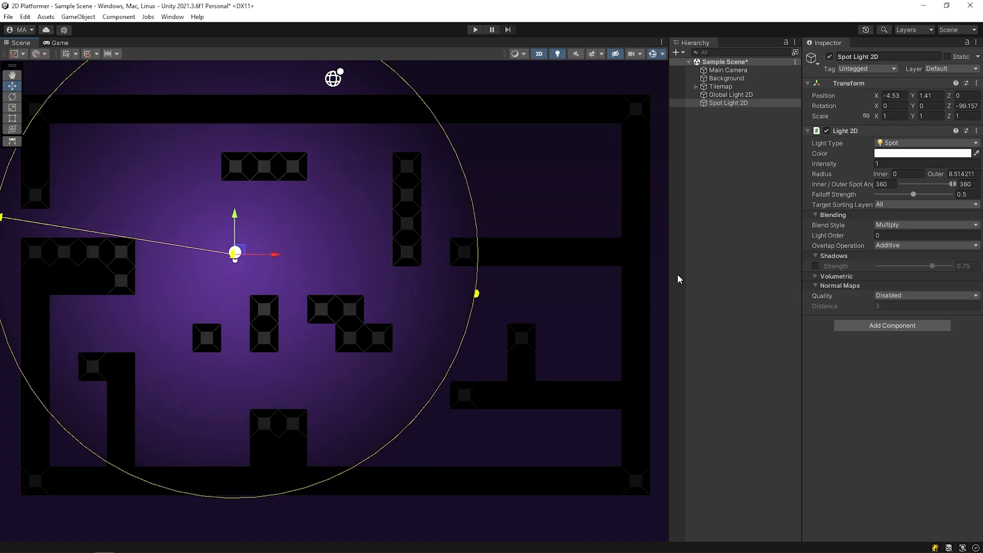
# Step: Set the intensity of Spot Light 2D to 1.5
pyautogui.moveTo(869, 164); pyautogui.dragTo(876, 177)
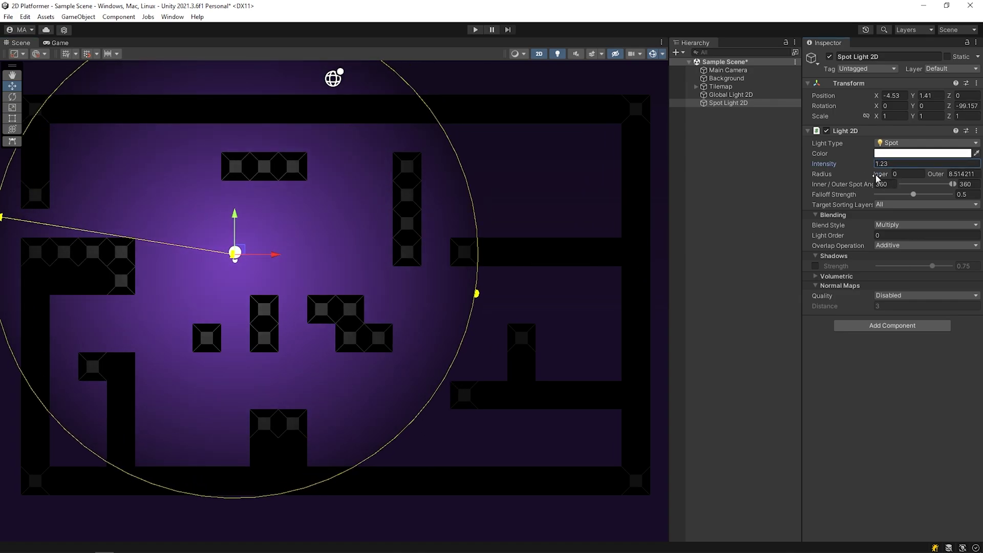
pyautogui.write('1.5')
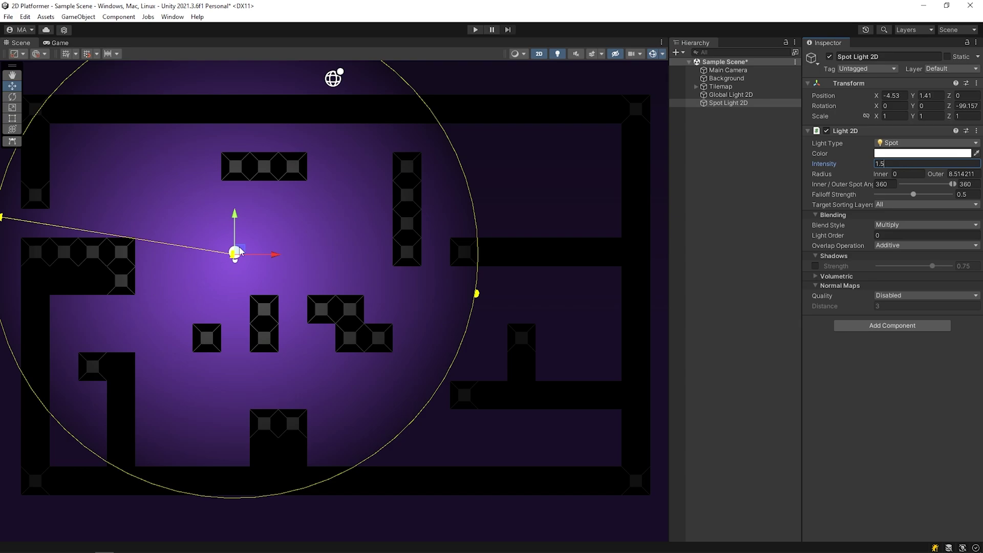
# Step: Enable shadows on Spot Light 2D and move the light to about X -5.25, Y 1.57
pyautogui.moveTo(240, 251)
pyautogui.mouseDown()
pyautogui.moveTo(228, 251)
pyautogui.moveTo(235, 262)
pyautogui.mouseUp()
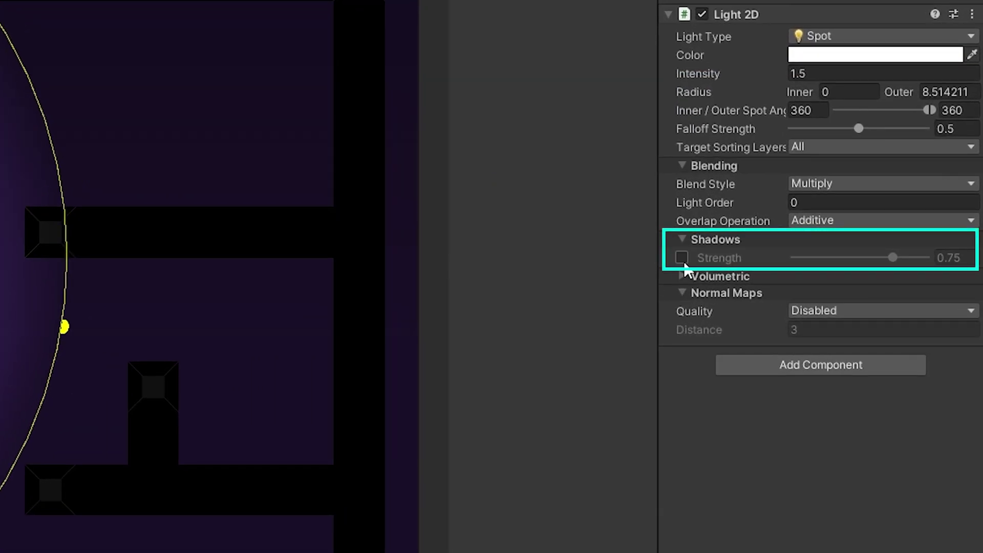
pyautogui.click(682, 258)
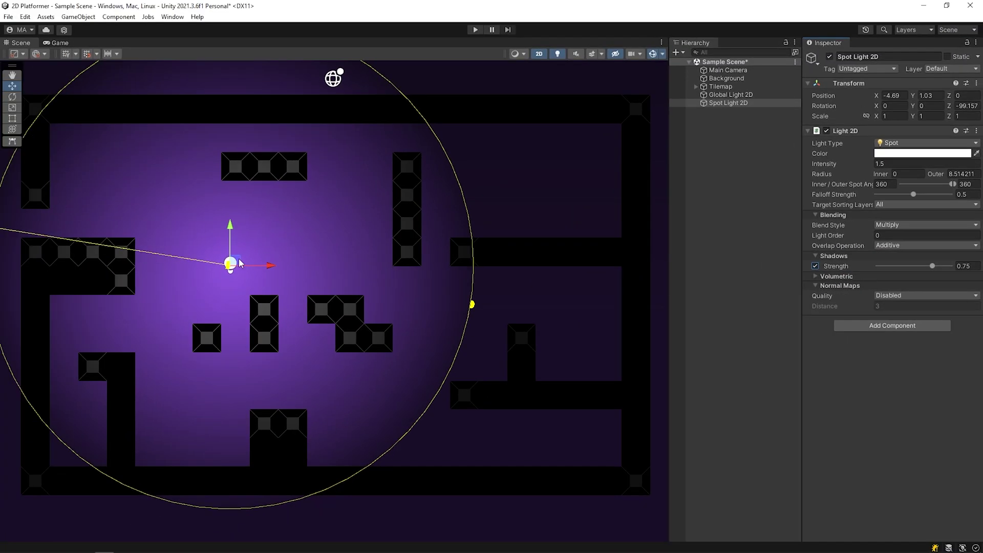
pyautogui.moveTo(235, 261)
pyautogui.mouseDown()
pyautogui.moveTo(527, 213)
pyautogui.moveTo(452, 406)
pyautogui.moveTo(219, 334)
pyautogui.moveTo(253, 263)
pyautogui.moveTo(234, 250)
pyautogui.mouseUp()
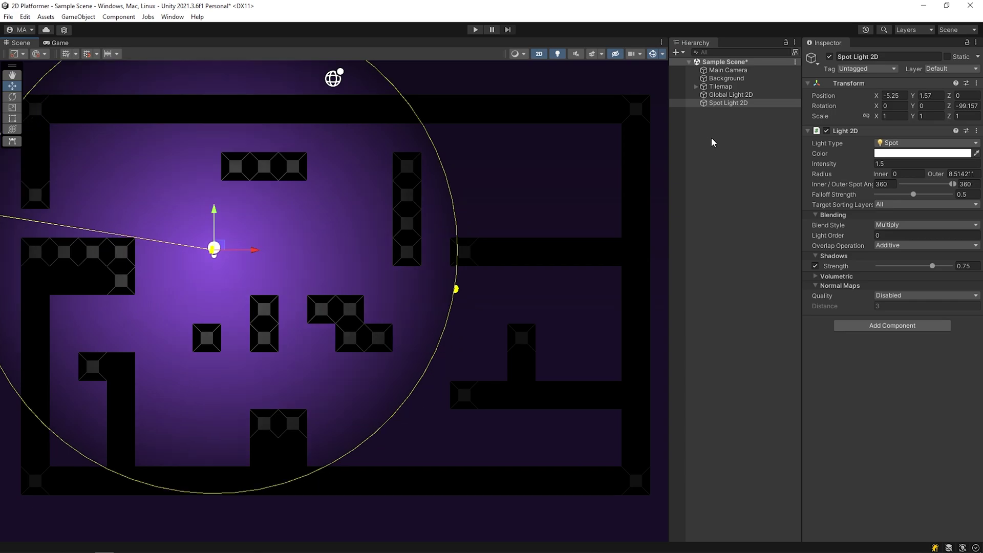
# Step: Create an empty GameObject beside the spot light at about X -3, Y 1.66 and add a Shadow Caster 2D component to it
pyautogui.click(713, 143)
pyautogui.click(726, 102)
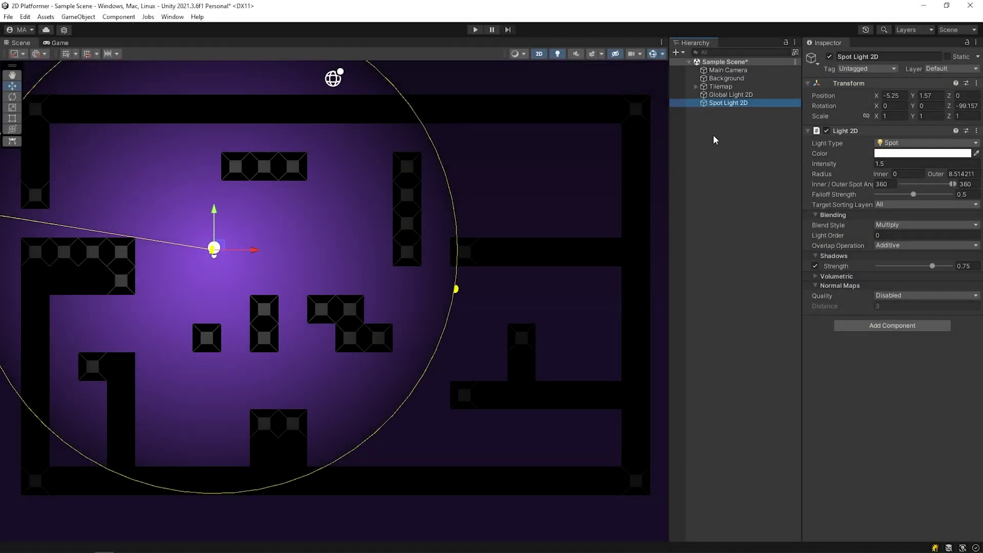
pyautogui.rightClick(711, 141)
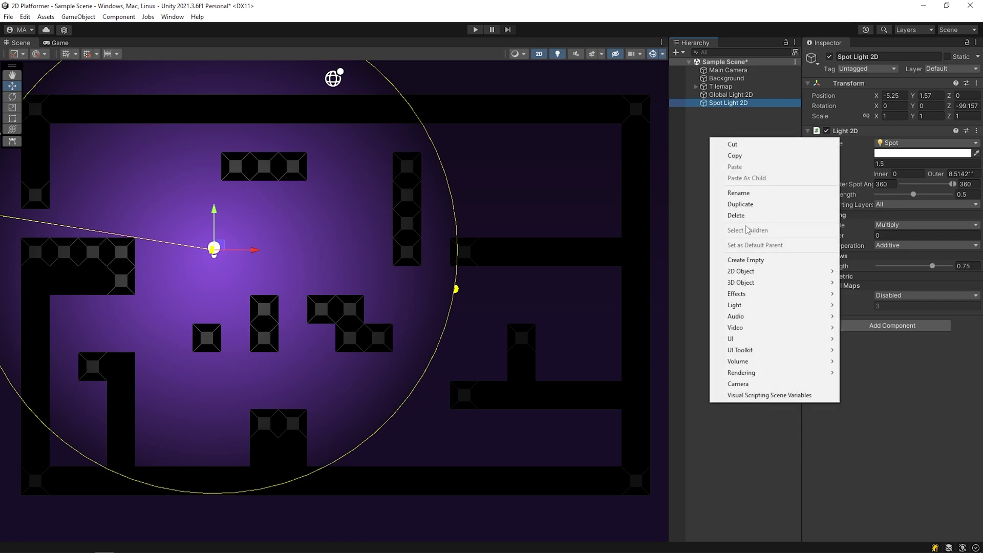
pyautogui.click(756, 260)
pyautogui.click(726, 141)
pyautogui.click(725, 111)
pyautogui.moveTo(341, 295); pyautogui.dragTo(287, 247)
pyautogui.click(881, 137)
pyautogui.write('shadow')
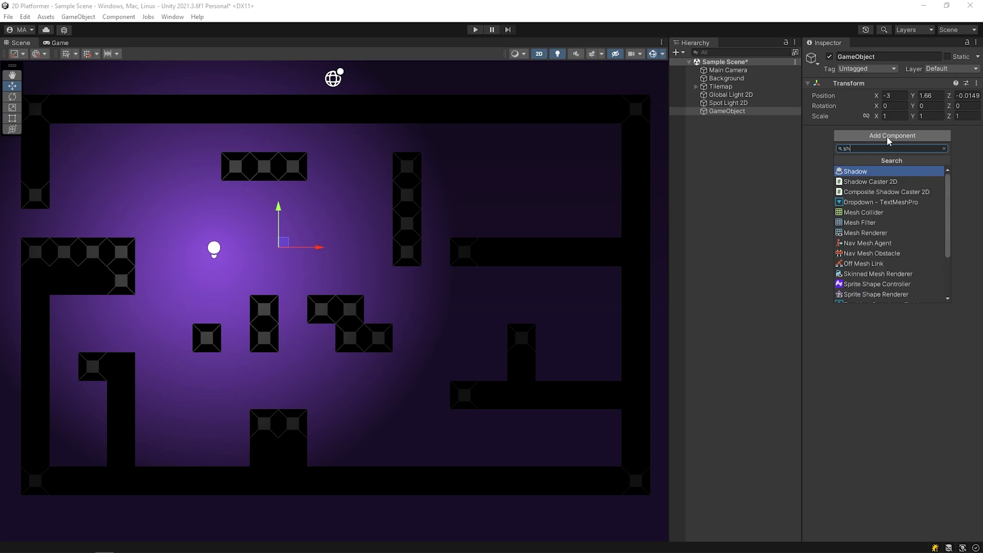
pyautogui.click(903, 171)
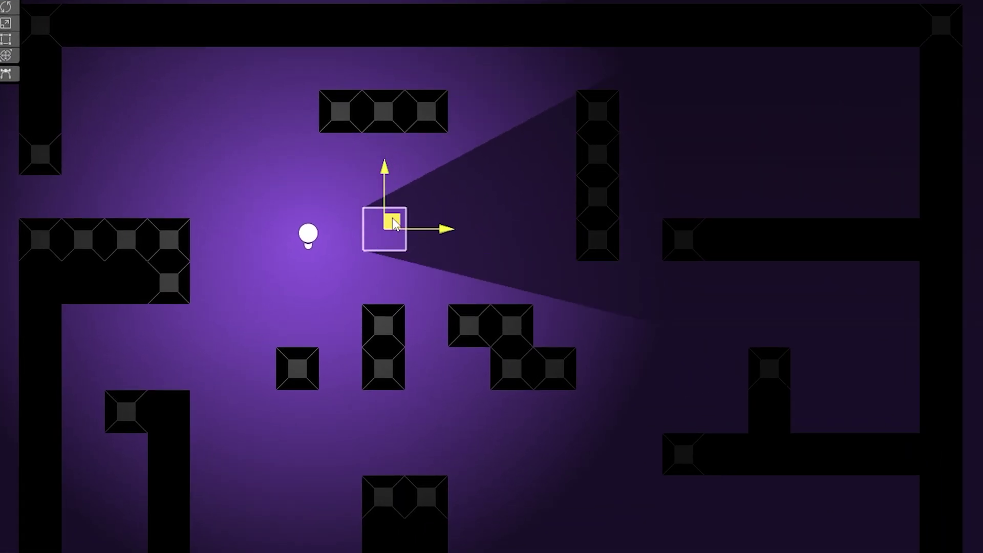
# Step: Move the shadow-casting GameObject to about X -3.95, Y 1.79 and toggle its Self Shadows option on and back off
pyautogui.moveTo(392, 222)
pyautogui.mouseDown()
pyautogui.moveTo(309, 271)
pyautogui.moveTo(390, 233)
pyautogui.moveTo(300, 262)
pyautogui.moveTo(385, 238)
pyautogui.moveTo(422, 240)
pyautogui.moveTo(394, 219)
pyautogui.moveTo(377, 220)
pyautogui.mouseUp()
pyautogui.click(586, 259)
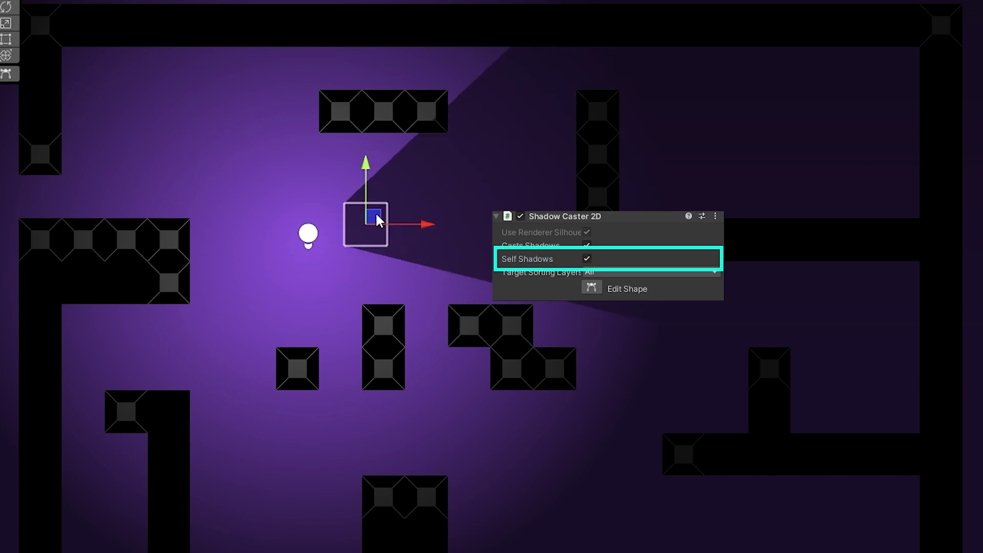
pyautogui.click(588, 260)
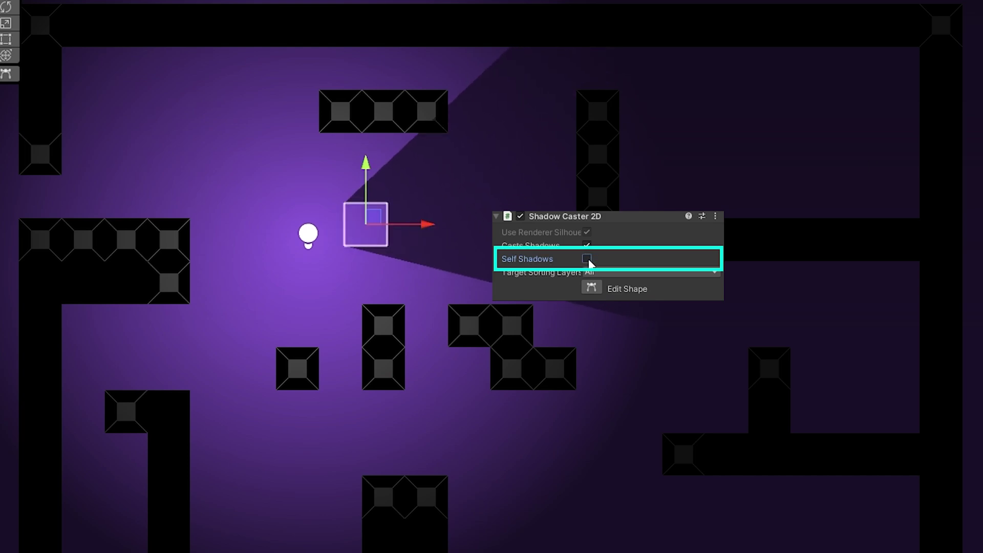
pyautogui.moveTo(372, 217); pyautogui.dragTo(371, 220)
# Step: Delete the test GameObject that carries the Shadow Caster 2D
pyautogui.click(720, 122)
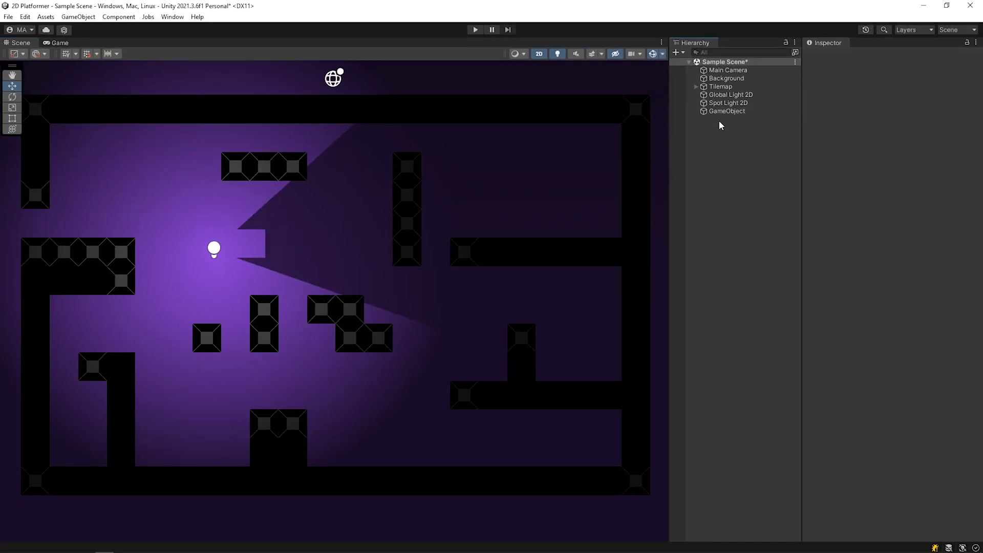
pyautogui.click(725, 112)
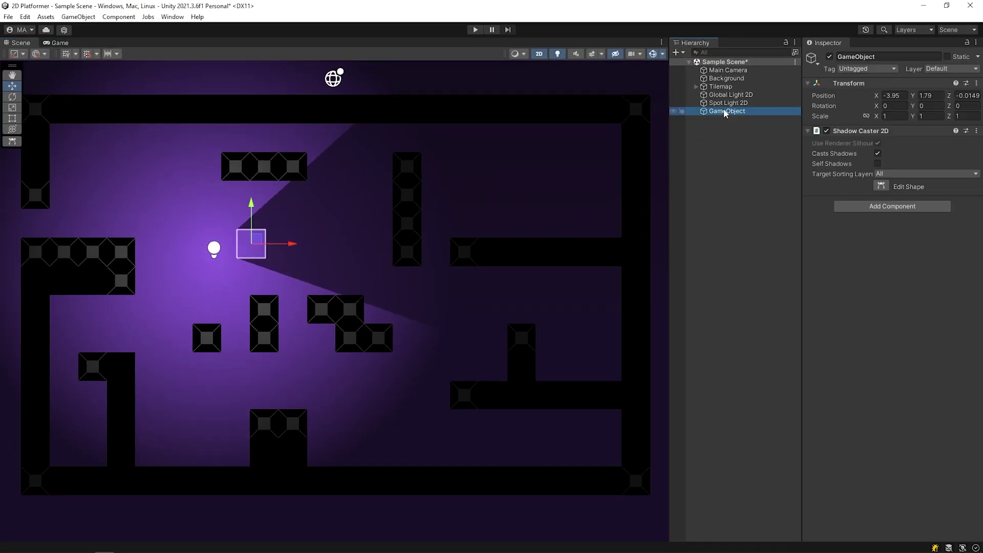
pyautogui.press('Delete')
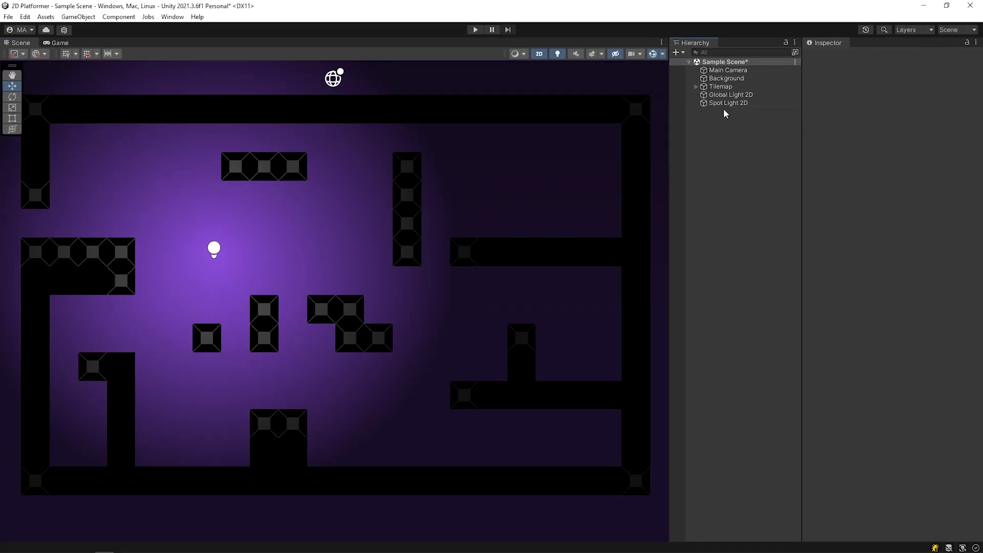
# Step: Add a Shadow Caster 2D component to the Wall object inside Tilemap
pyautogui.click(716, 88)
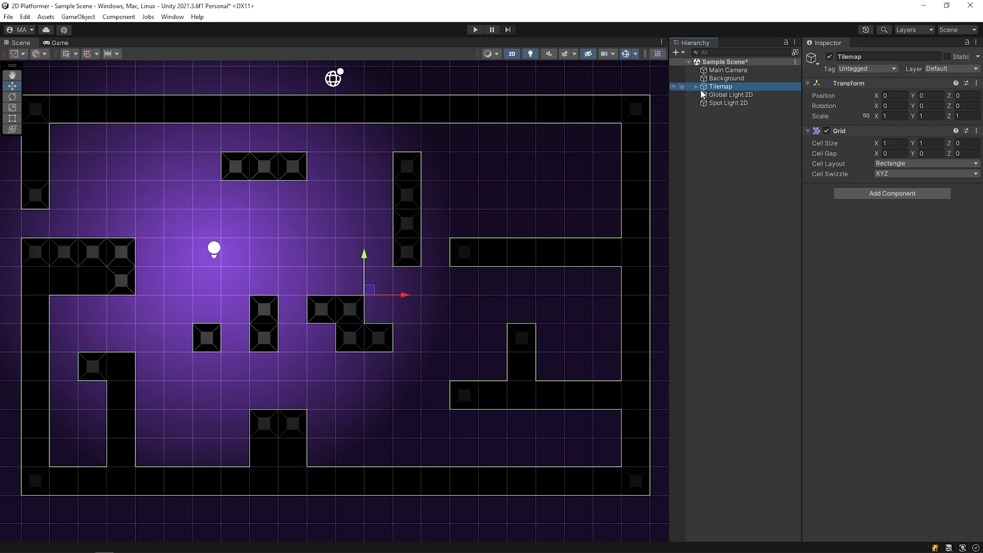
pyautogui.click(696, 87)
pyautogui.click(728, 95)
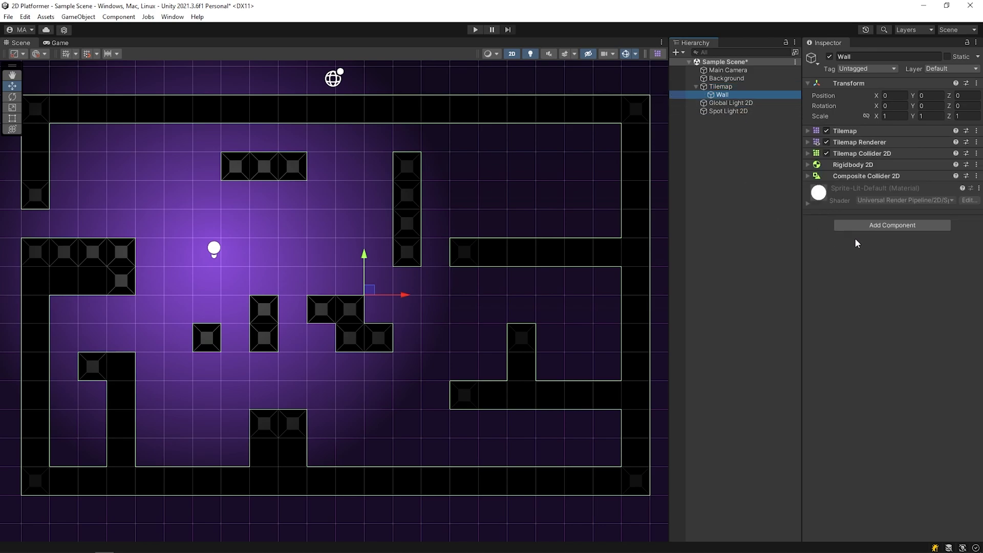
pyautogui.click(892, 226)
pyautogui.click(871, 272)
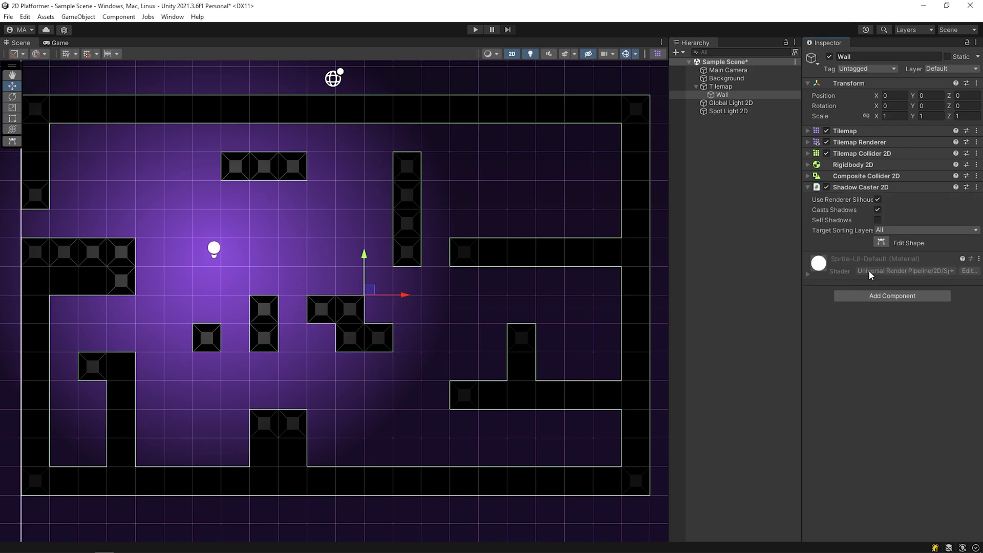
pyautogui.scroll(-4, 404, 225)
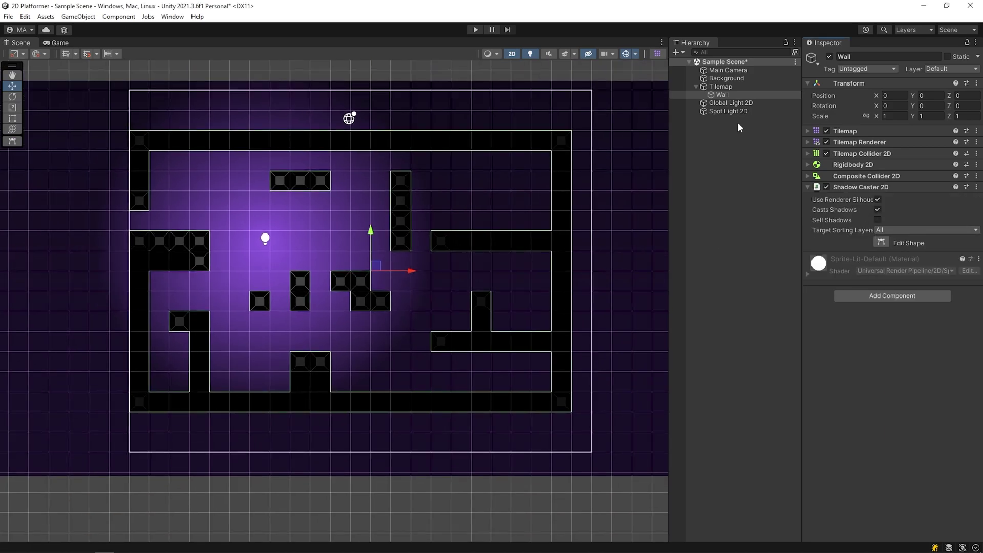
# Step: Move Spot Light 2D to about X -6.17, Y 1.77 and open the Wall shadow caster's shape for editing
pyautogui.click(728, 111)
pyautogui.moveTo(276, 239)
pyautogui.mouseDown()
pyautogui.moveTo(60, 307)
pyautogui.moveTo(259, 235)
pyautogui.mouseUp()
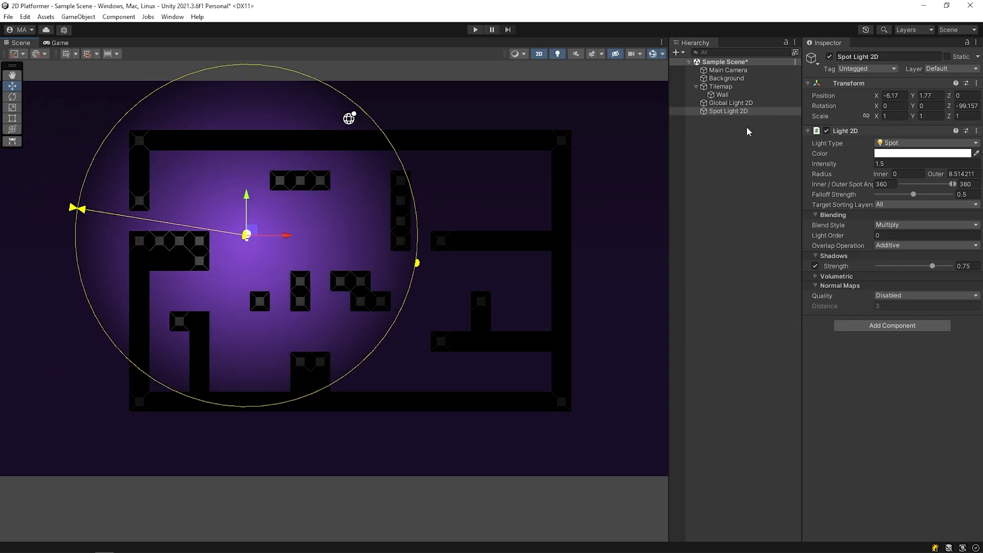
pyautogui.click(721, 87)
pyautogui.click(738, 94)
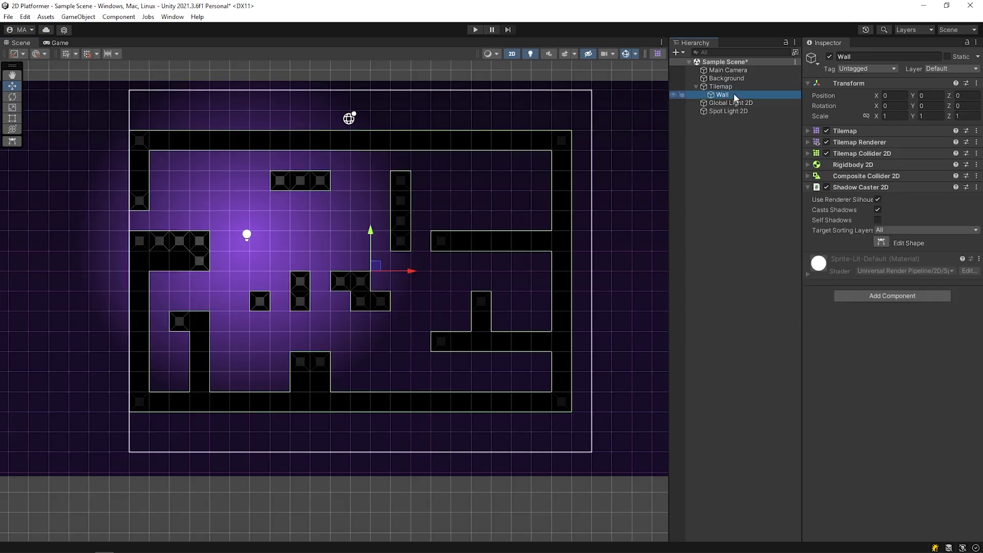
pyautogui.click(881, 242)
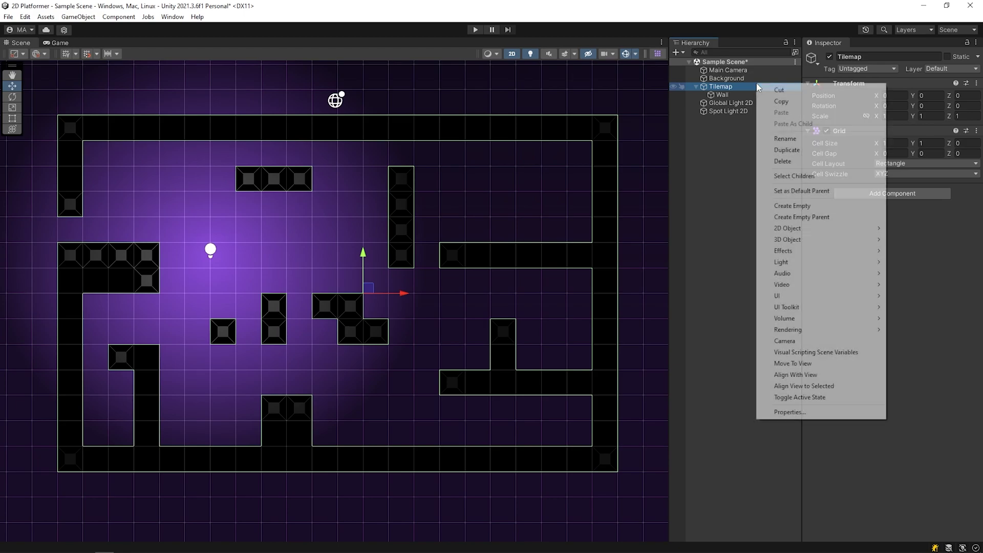
# Step: Create an empty child of Tilemap named Shadow Caster and add an empty child named caster inside it
pyautogui.click(819, 202)
pyautogui.write('Shado')
pyautogui.press('Return')
pyautogui.rightClick(752, 103)
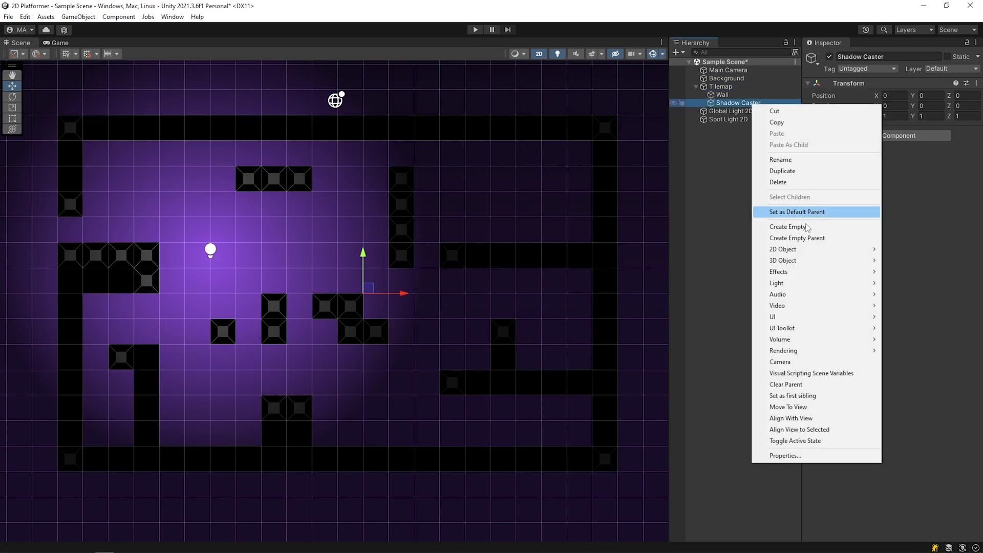
pyautogui.click(807, 227)
pyautogui.write('caster')
pyautogui.press('Return')
# Step: Add a Shadow Caster 2D to caster at X -4.5, Y 4.53 and fit its shape to the three-tile horizontal block
pyautogui.click(896, 138)
pyautogui.click(892, 174)
pyautogui.scroll(5, 256, 171)
pyautogui.moveTo(369, 287); pyautogui.dragTo(325, 196)
pyautogui.click(880, 186)
pyautogui.moveTo(262, 164); pyautogui.dragTo(326, 166)
pyautogui.click(327, 197)
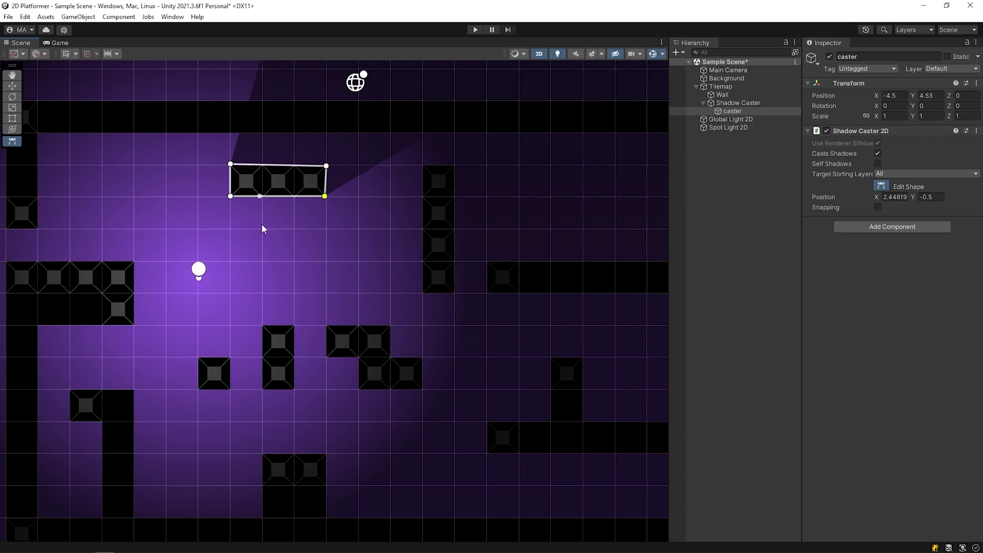
pyautogui.click(326, 167)
# Step: Duplicate caster and move the copy onto the two-tile vertical block at about X -3.53, Y -0.44
pyautogui.click(729, 112)
pyautogui.hotkey('ctrl', 'd')
pyautogui.moveTo(251, 177); pyautogui.dragTo(282, 336)
pyautogui.scroll(5, 283, 337)
pyautogui.moveTo(283, 337); pyautogui.dragTo(303, 277, button='middle')
# Step: Reshape the duplicated caster's outline to match the two-tile vertical block
pyautogui.click(880, 186)
pyautogui.moveTo(394, 300); pyautogui.dragTo(275, 345)
pyautogui.click(275, 300)
pyautogui.press('Delete')
pyautogui.click(319, 261)
pyautogui.moveTo(396, 262); pyautogui.dragTo(317, 339)
pyautogui.scroll(3, 308, 303)
pyautogui.moveTo(325, 244); pyautogui.dragTo(320, 243)
pyautogui.moveTo(320, 356); pyautogui.dragTo(263, 361)
pyautogui.scroll(-5, 353, 256)
pyautogui.moveTo(329, 245); pyautogui.dragTo(330, 246)
pyautogui.scroll(2, 329, 246)
pyautogui.scroll(-4, 409, 256)
# Step: Check the outlines of both casters together and move Spot Light 2D to about X -5.81, Y 2.15
pyautogui.click(759, 112)
pyautogui.keyDown('shift'); pyautogui.click(758, 119); pyautogui.keyUp('shift')
pyautogui.scroll(-5, 251, 168)
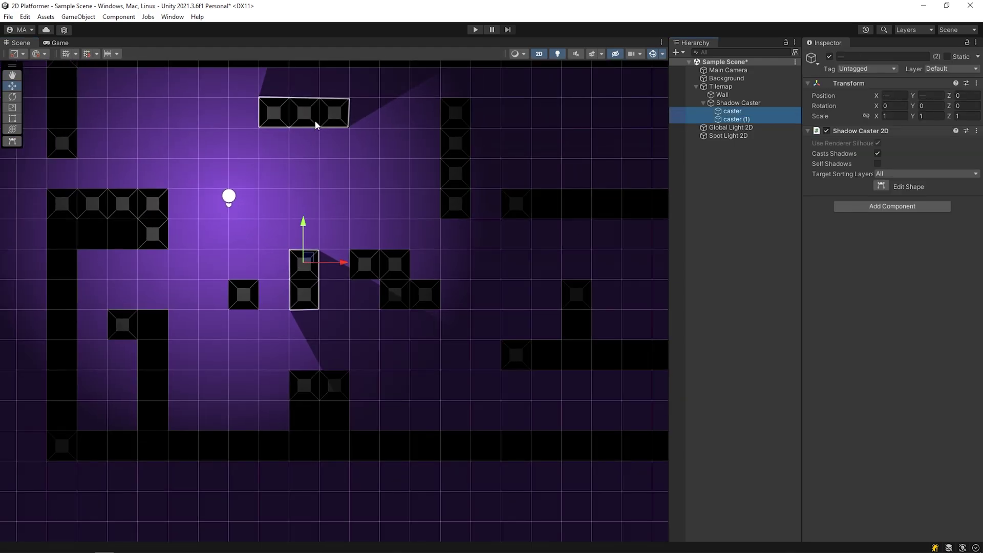
pyautogui.click(740, 137)
pyautogui.moveTo(234, 194)
pyautogui.mouseDown()
pyautogui.moveTo(337, 85)
pyautogui.moveTo(258, 241)
pyautogui.moveTo(181, 155)
pyautogui.moveTo(240, 185)
pyautogui.mouseUp()
pyautogui.scroll(3, 274, 141)
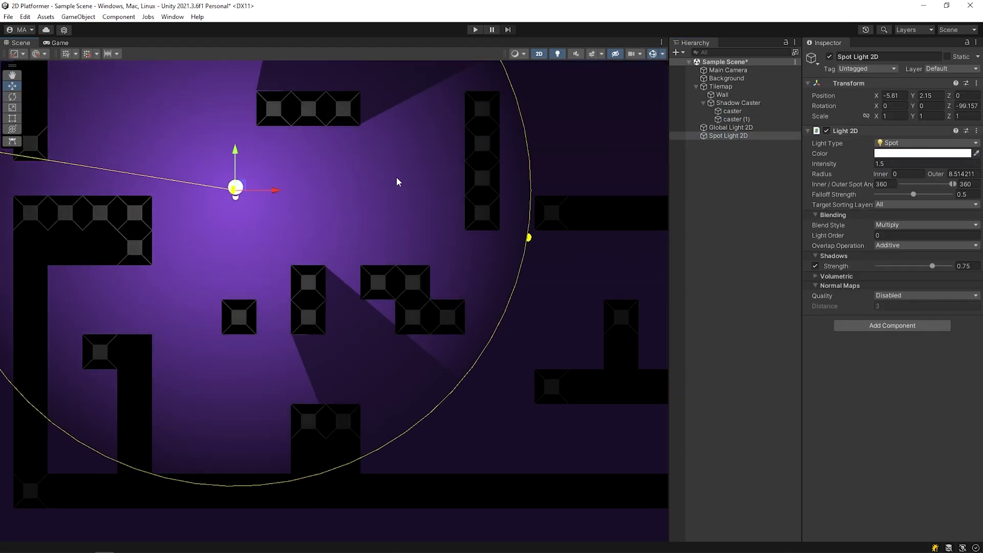
# Step: Delete the Shadow Caster parent object together with its two hand-made casters
pyautogui.click(742, 119)
pyautogui.scroll(-2, 310, 228)
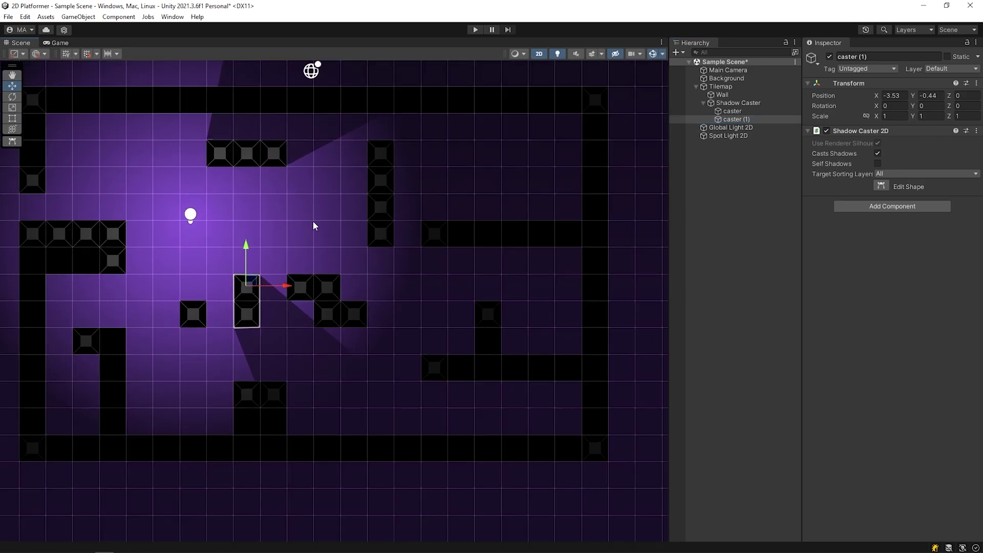
pyautogui.click(732, 111)
pyautogui.keyDown('ctrl'); pyautogui.click(747, 119); pyautogui.keyUp('ctrl')
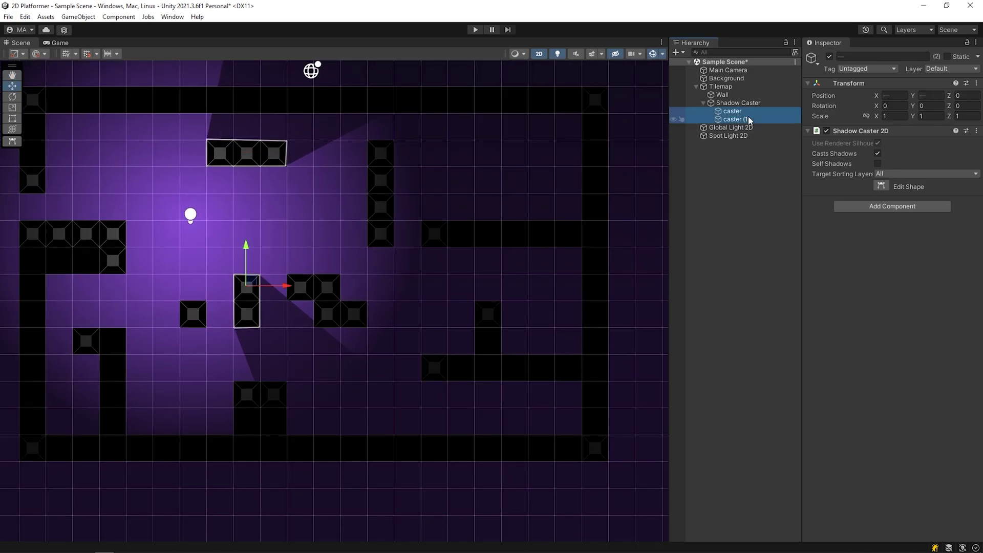
pyautogui.click(741, 102)
pyautogui.press('Delete')
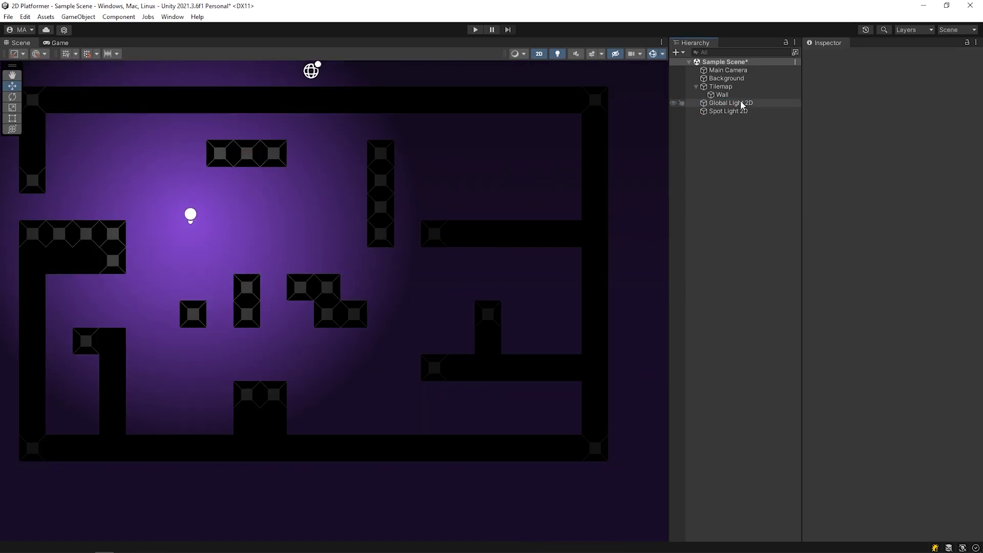
# Step: Switch to the browser and read through the ShadowCaster2DTileMap.cs script on GitHub
pyautogui.hotkey('alt', 'Tab')
pyautogui.scroll(-5, 553, 107)
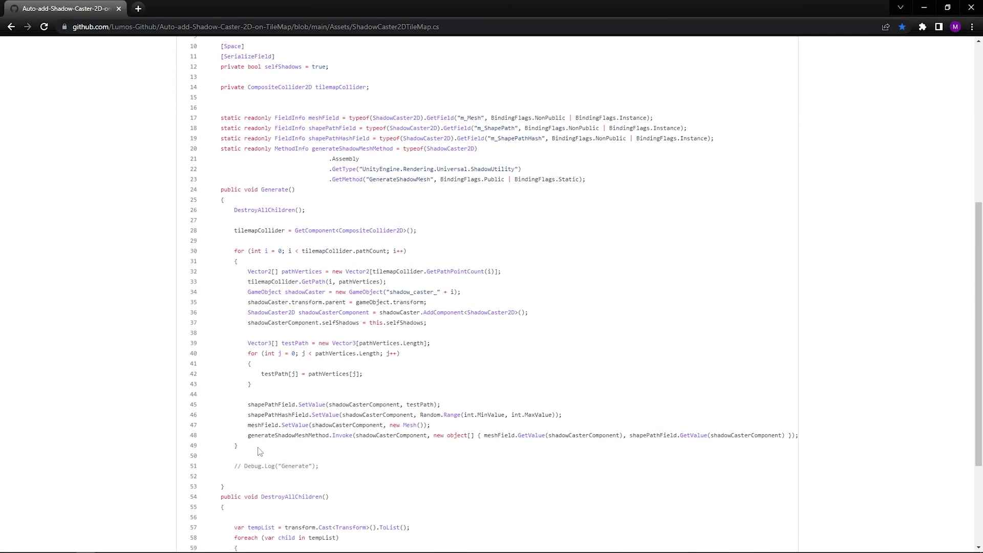
pyautogui.scroll(-3, 436, 281)
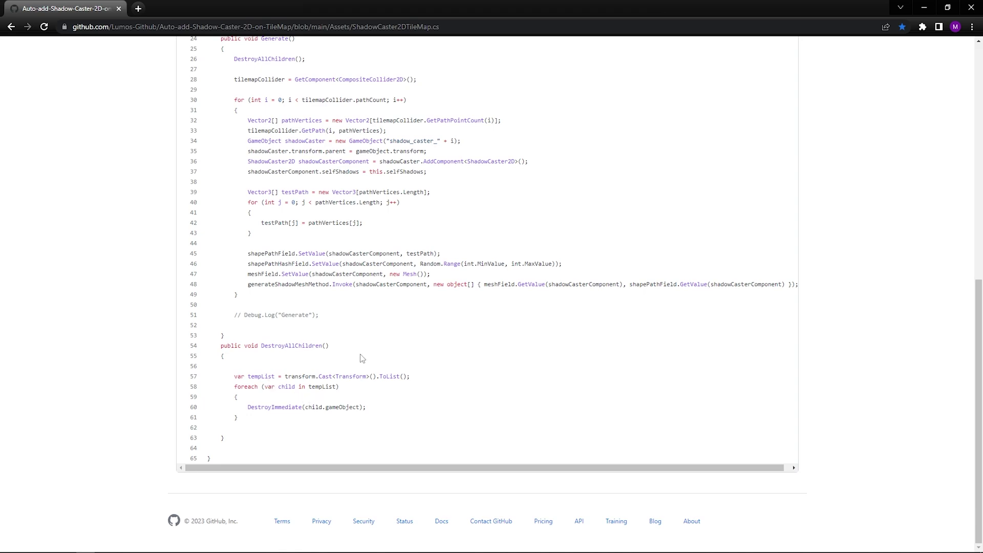
pyautogui.scroll(8, 363, 356)
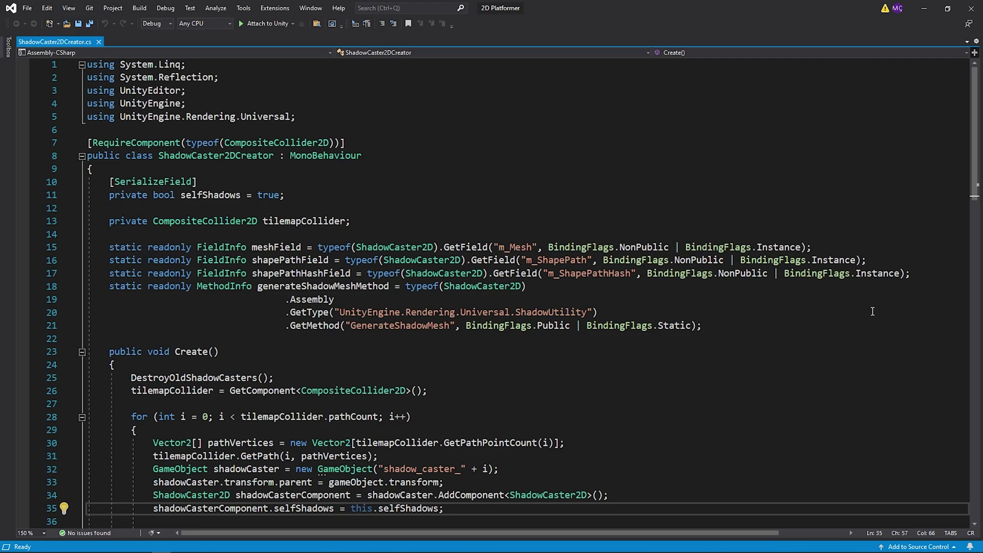
# Step: Review the ShadowCaster2DCreator.cs script in Visual Studio, from its Create method to the custom editor class
pyautogui.scroll(-3, 873, 311)
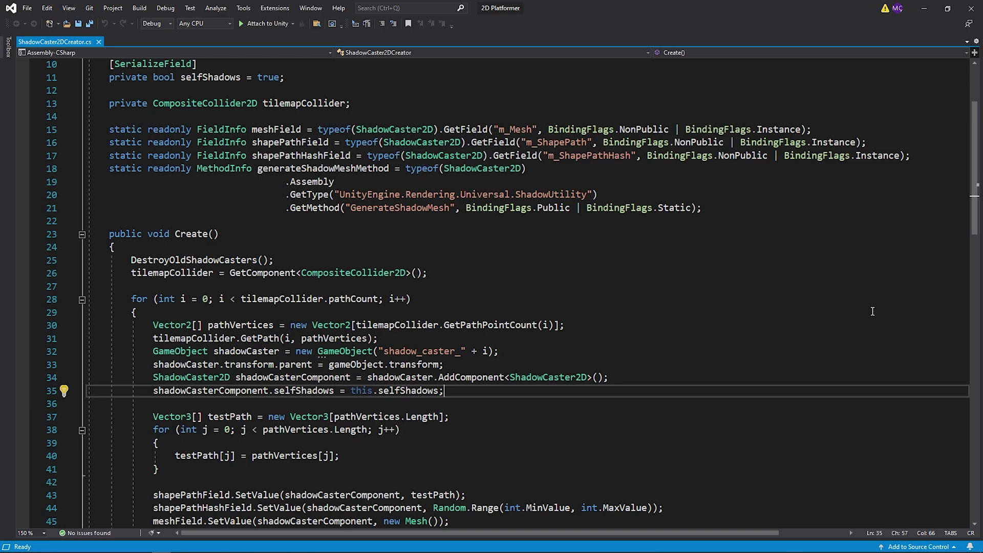
pyautogui.scroll(-12, 872, 311)
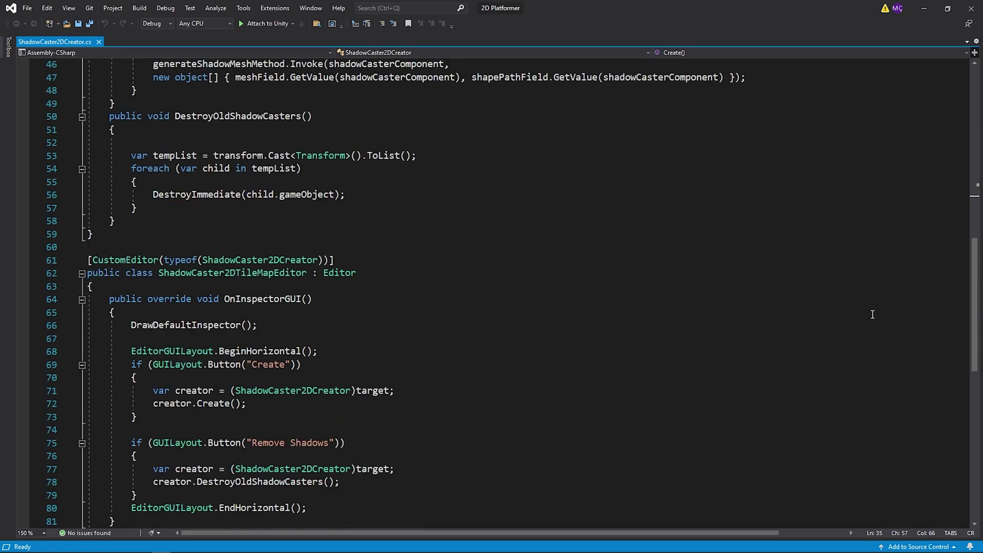
pyautogui.scroll(-2, 873, 314)
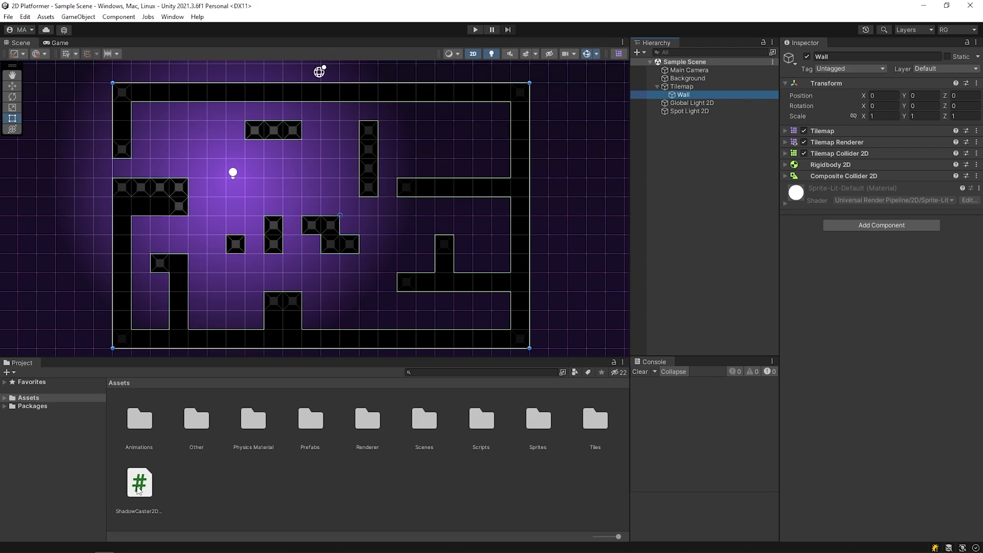
# Step: Attach the ShadowCaster2DCreator script to the Wall object and switch the Unity editor layout to Scene
pyautogui.click(138, 490)
pyautogui.moveTo(139, 486); pyautogui.dragTo(840, 281)
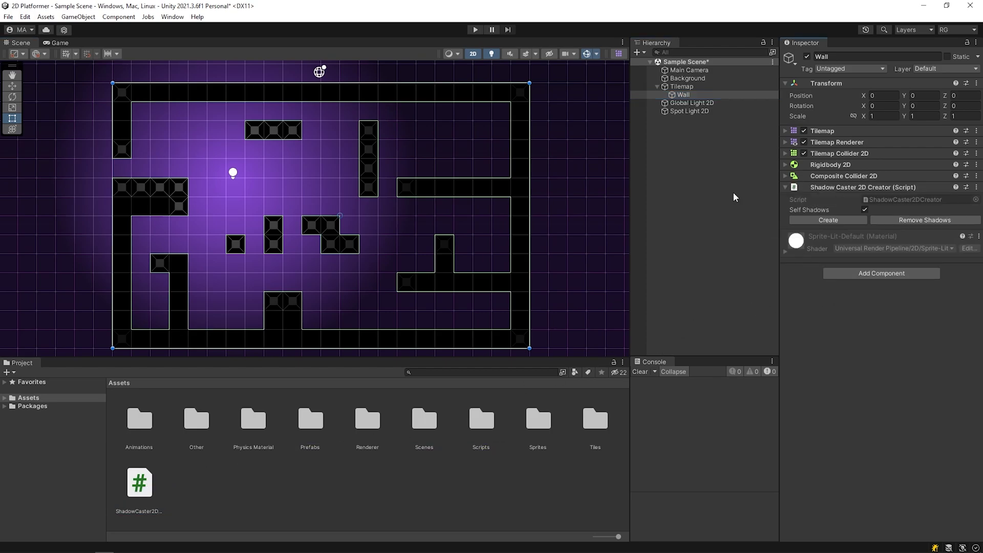
pyautogui.click(953, 31)
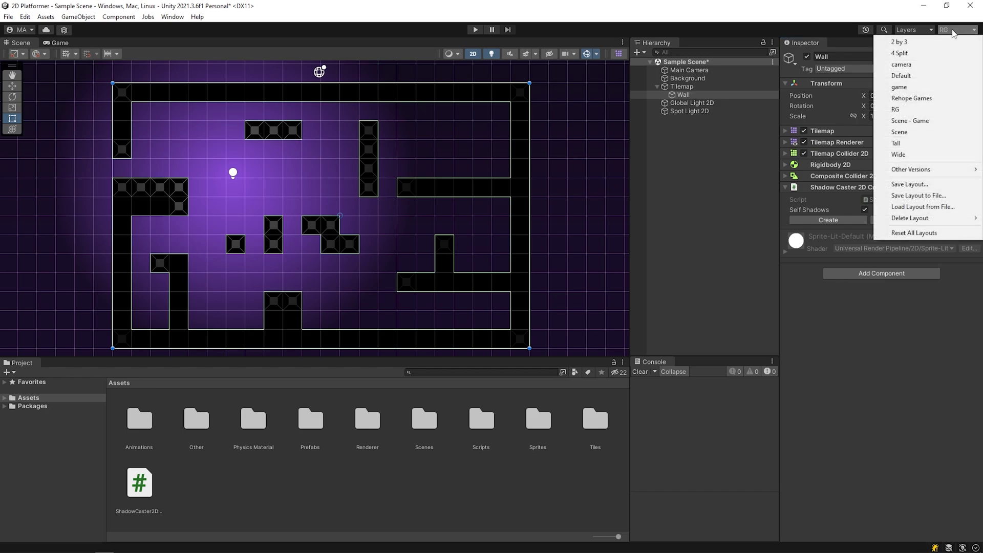
pyautogui.click(944, 131)
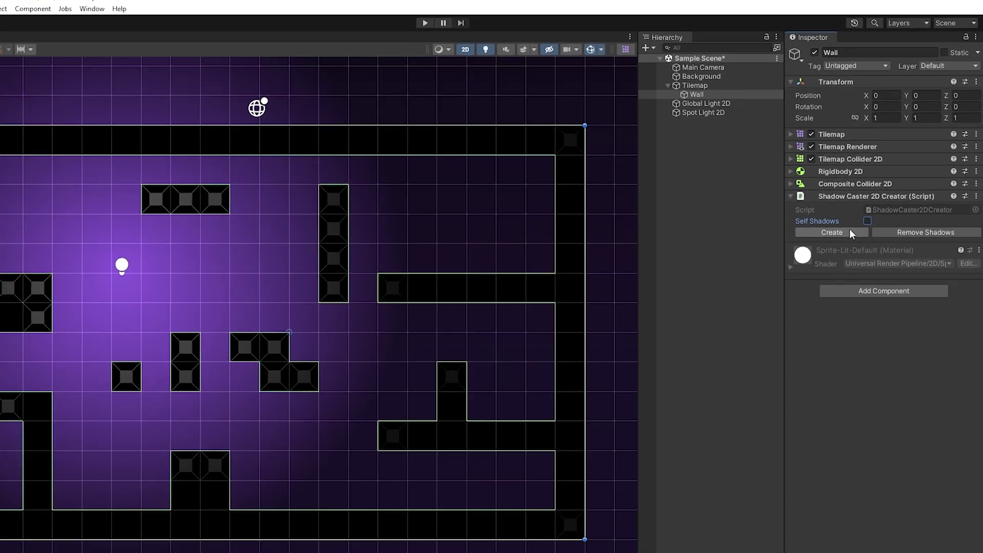
# Step: Turn off Self Shadows in the Wall's Shadow Caster 2D Creator and create the shadow casters
pyautogui.click(851, 233)
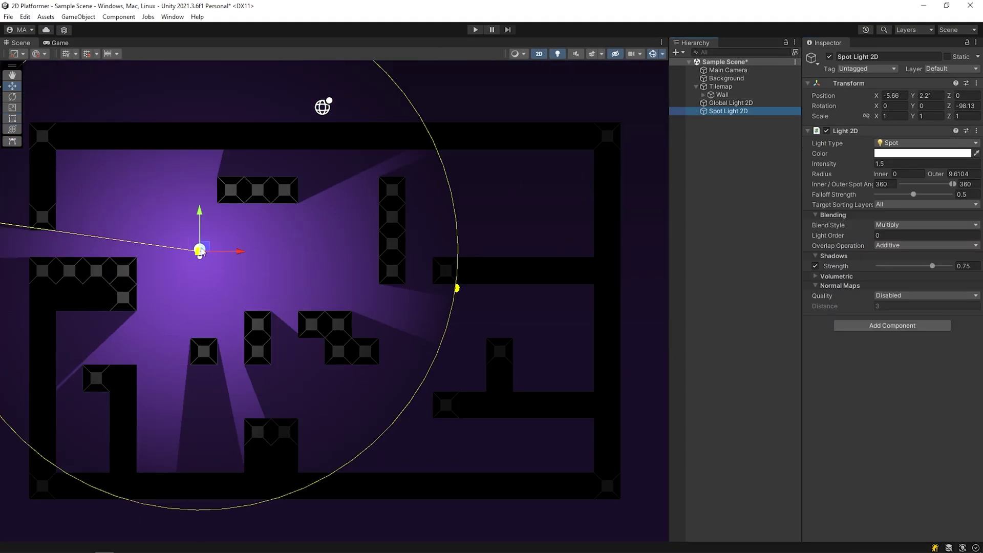
# Step: Move the Spot Light 2D to about X -6.35, Y 2.55 and inspect the shadow casters generated under Wall, one by one and all together
pyautogui.moveTo(201, 251)
pyautogui.mouseDown()
pyautogui.moveTo(271, 274)
pyautogui.moveTo(343, 272)
pyautogui.moveTo(398, 395)
pyautogui.moveTo(303, 402)
pyautogui.moveTo(191, 450)
pyautogui.moveTo(198, 279)
pyautogui.moveTo(971, 243)
pyautogui.moveTo(20, 229)
pyautogui.moveTo(14, 161)
pyautogui.moveTo(22, 220)
pyautogui.moveTo(9, 306)
pyautogui.moveTo(29, 242)
pyautogui.moveTo(153, 257)
pyautogui.moveTo(61, 390)
pyautogui.moveTo(177, 388)
pyautogui.moveTo(357, 407)
pyautogui.moveTo(497, 451)
pyautogui.moveTo(471, 320)
pyautogui.moveTo(448, 323)
pyautogui.moveTo(496, 200)
pyautogui.moveTo(364, 160)
pyautogui.moveTo(175, 239)
pyautogui.moveTo(184, 242)
pyautogui.mouseUp()
pyautogui.click(704, 94)
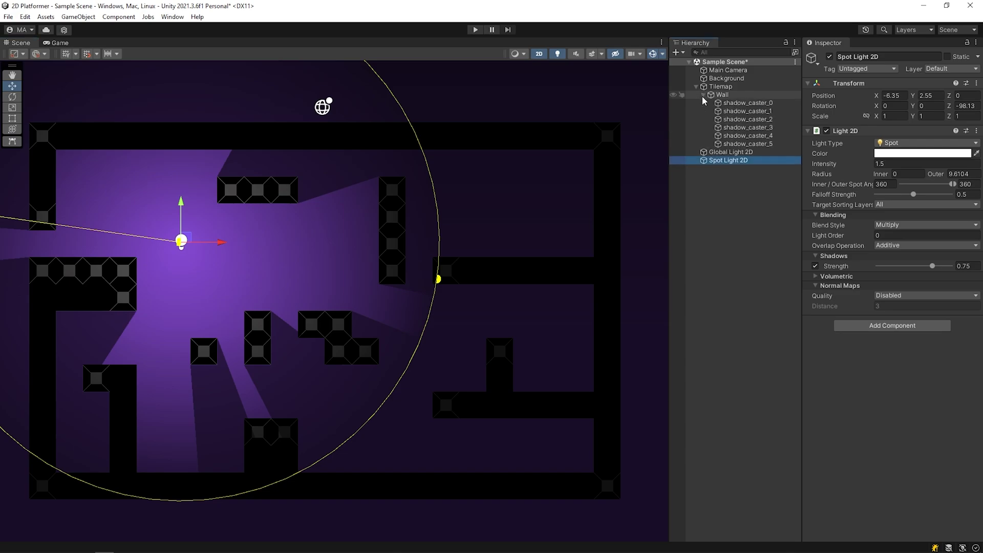
pyautogui.click(729, 105)
pyautogui.press('Down')
pyautogui.press('Down')
pyautogui.press('Down')
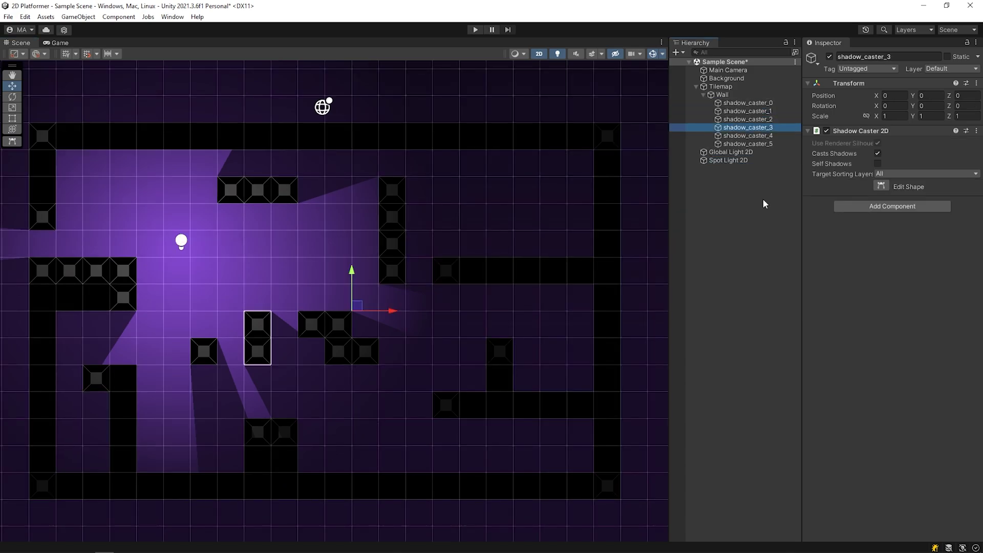
pyautogui.press('Down')
pyautogui.press('Down')
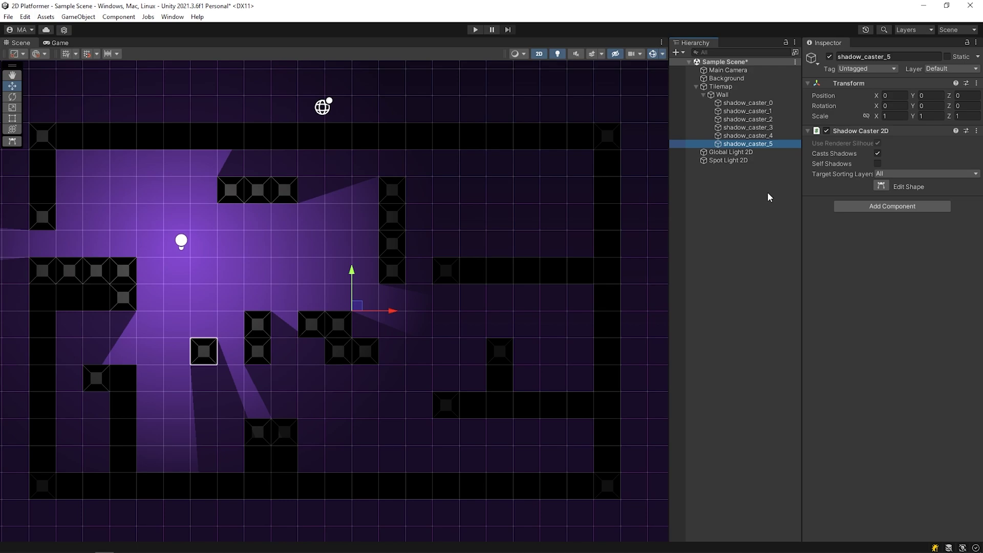
pyautogui.keyDown('shift'); pyautogui.click(765, 105); pyautogui.keyUp('shift')
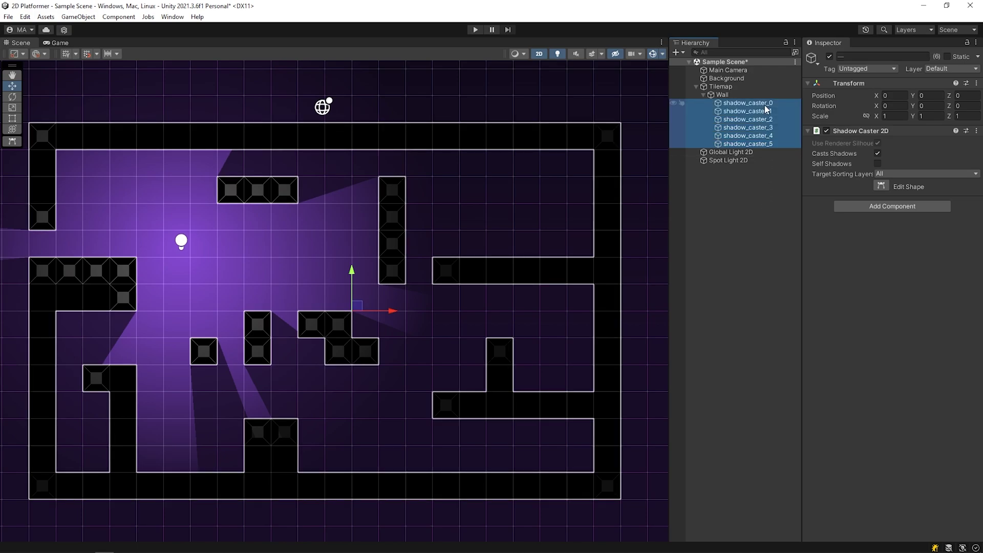
# Step: Remove all of the Wall's generated shadow casters and create them again with the Shadow Caster 2D Creator
pyautogui.click(722, 95)
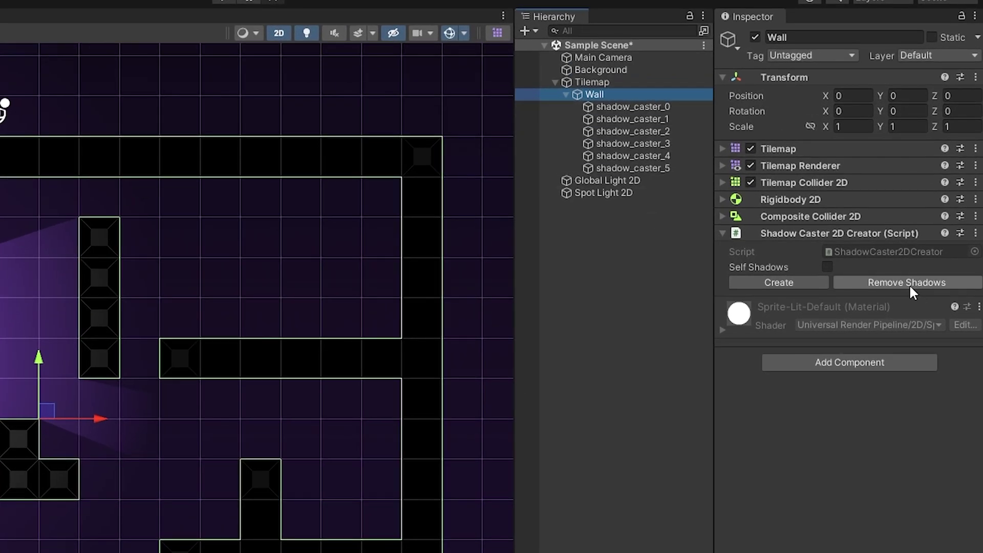
pyautogui.click(909, 284)
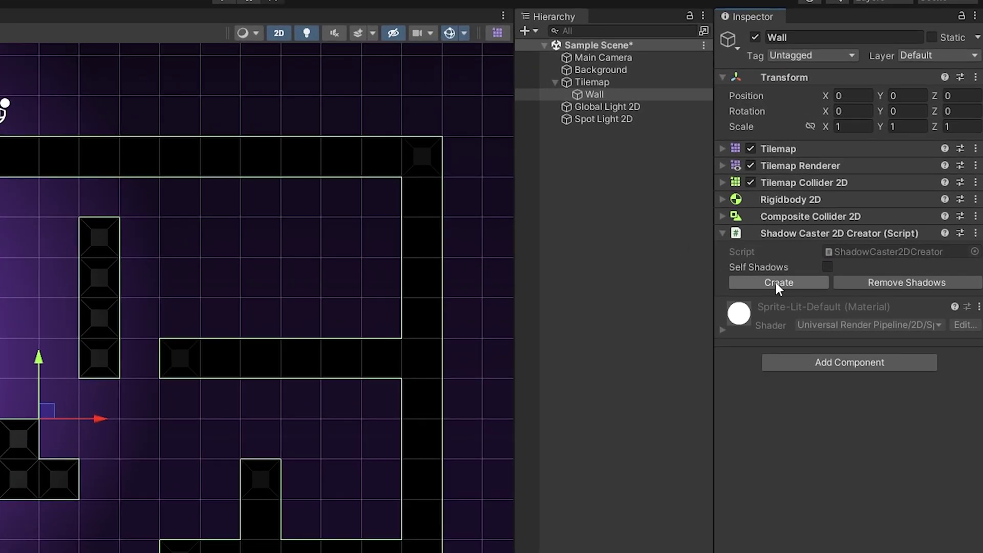
pyautogui.click(846, 221)
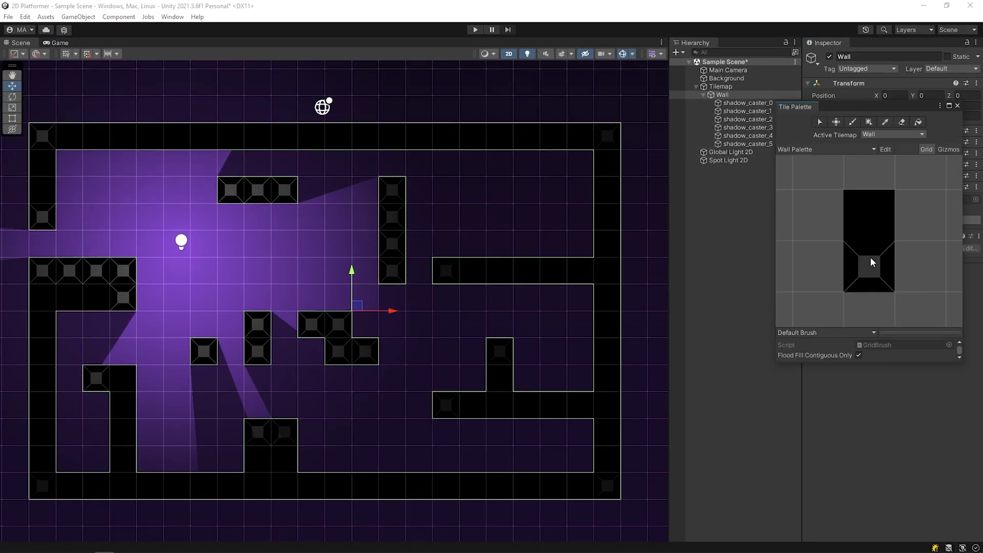
# Step: Paint a horizontal row of three block tiles below the upper three-tile platform on the Wall tilemap and regenerate the shadow casters
pyautogui.click(871, 261)
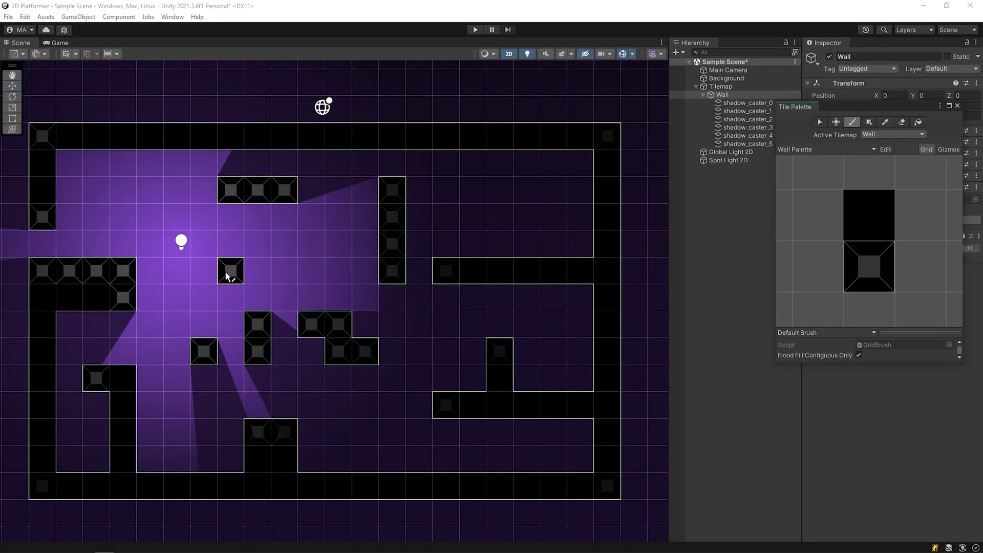
pyautogui.moveTo(227, 277); pyautogui.dragTo(281, 277)
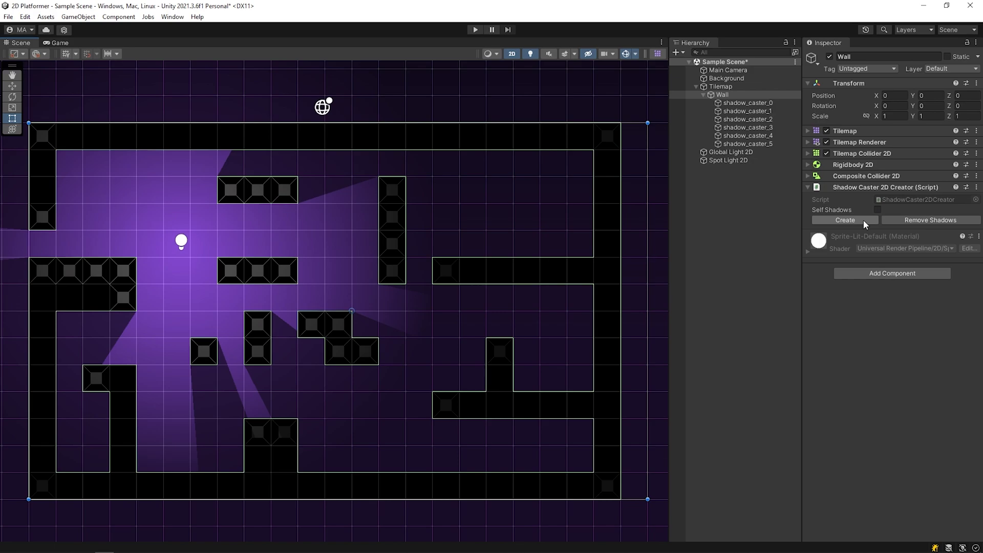
pyautogui.click(863, 219)
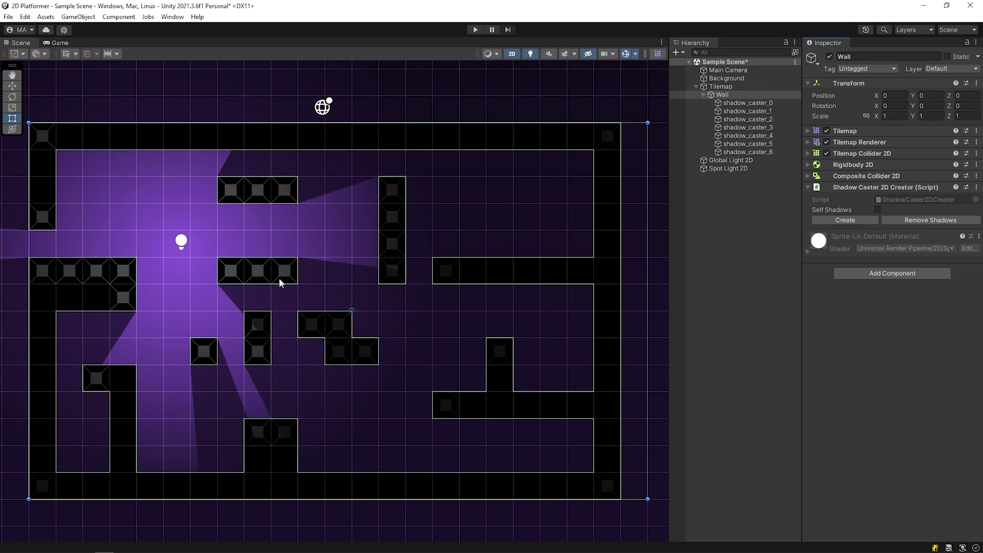
# Step: Erase the lower three-tile row between the spot light and the two-tile column, and recreate the Wall's shadow casters
pyautogui.click(901, 123)
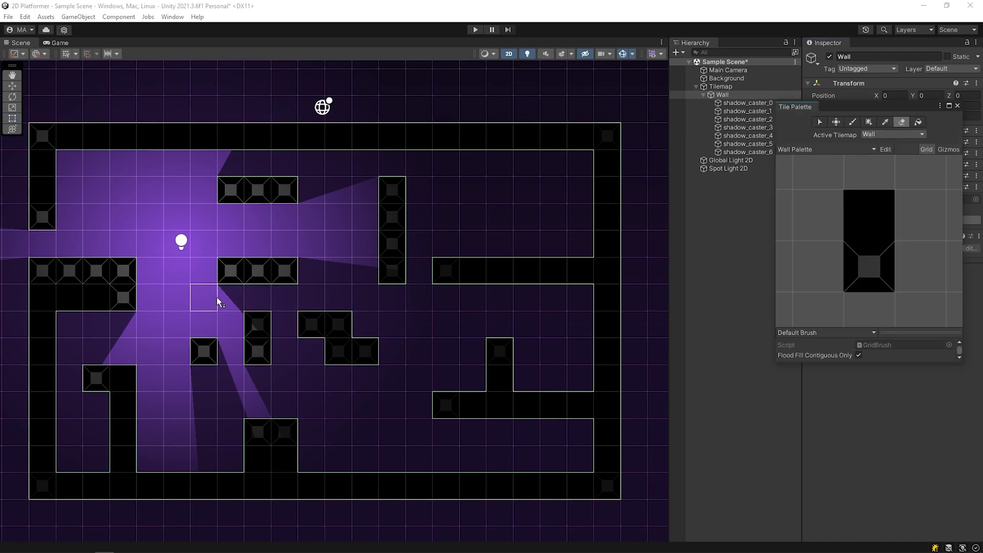
pyautogui.moveTo(228, 278); pyautogui.dragTo(286, 274)
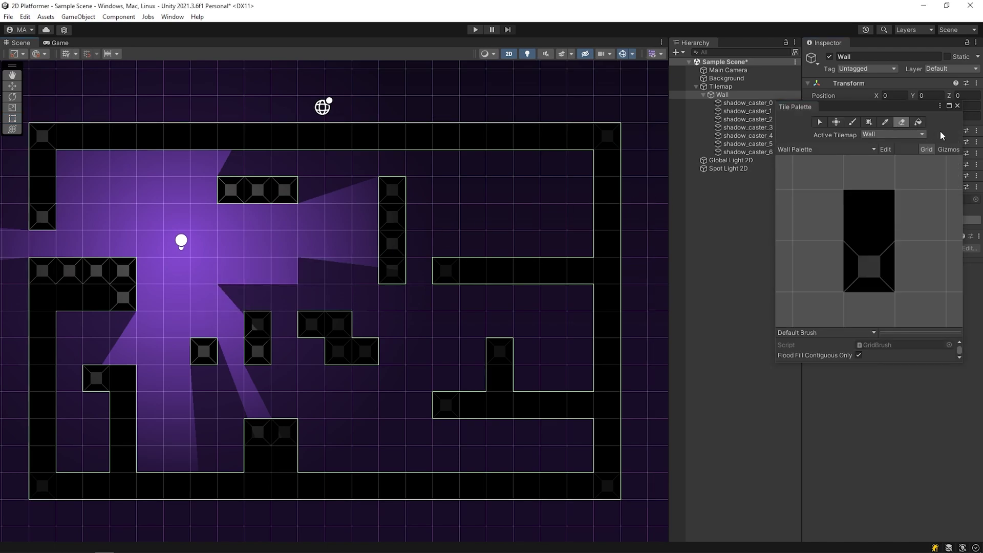
pyautogui.click(957, 106)
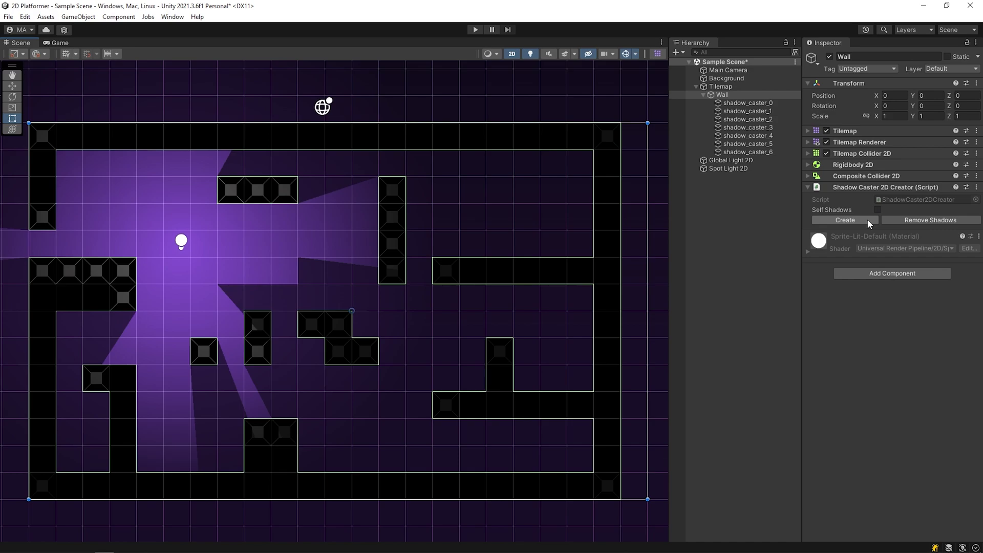
pyautogui.click(869, 220)
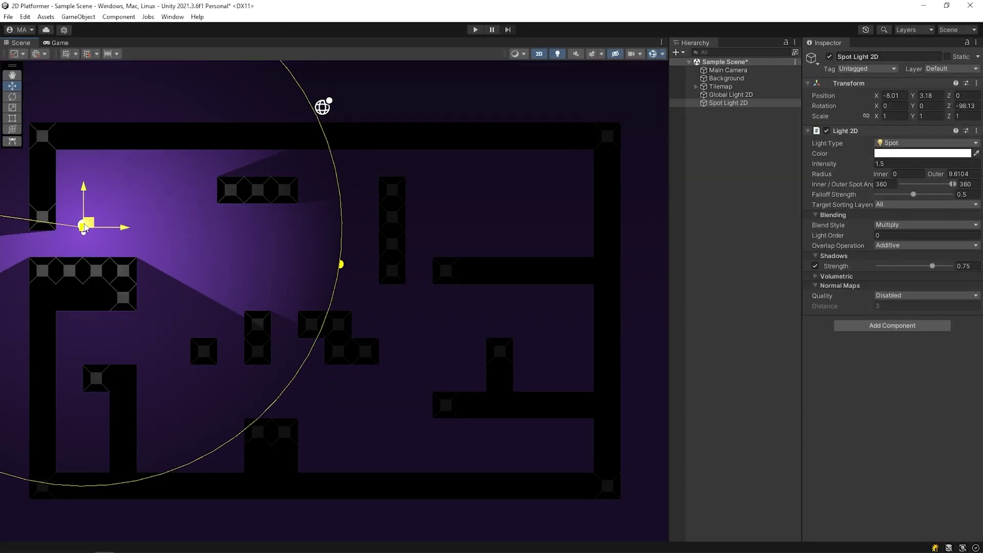
# Step: Move the Spot Light 2D to about X -6.96, Y 2.72 in the upper-left room of the level
pyautogui.moveTo(88, 226); pyautogui.dragTo(170, 229)
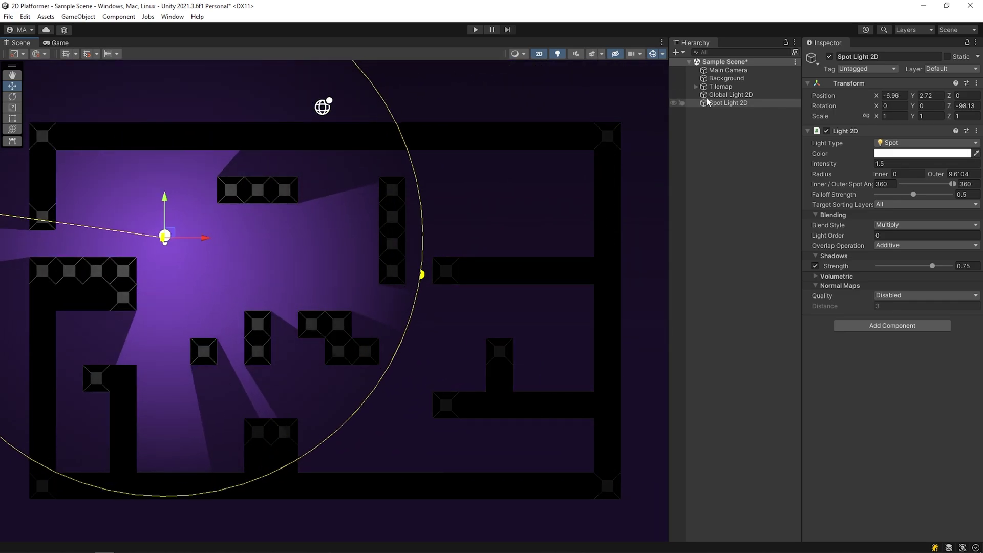
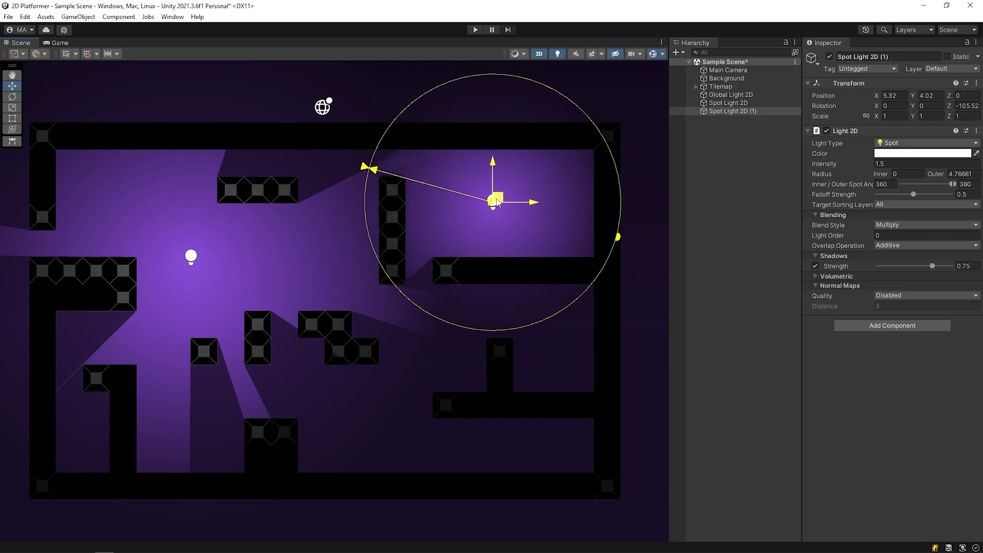
# Step: Set Spot Light 2D (1) to orange F67B2B with an outer radius of about 7.46 and an intensity of 1.2
pyautogui.moveTo(604, 252); pyautogui.dragTo(423, 331)
pyautogui.click(939, 157)
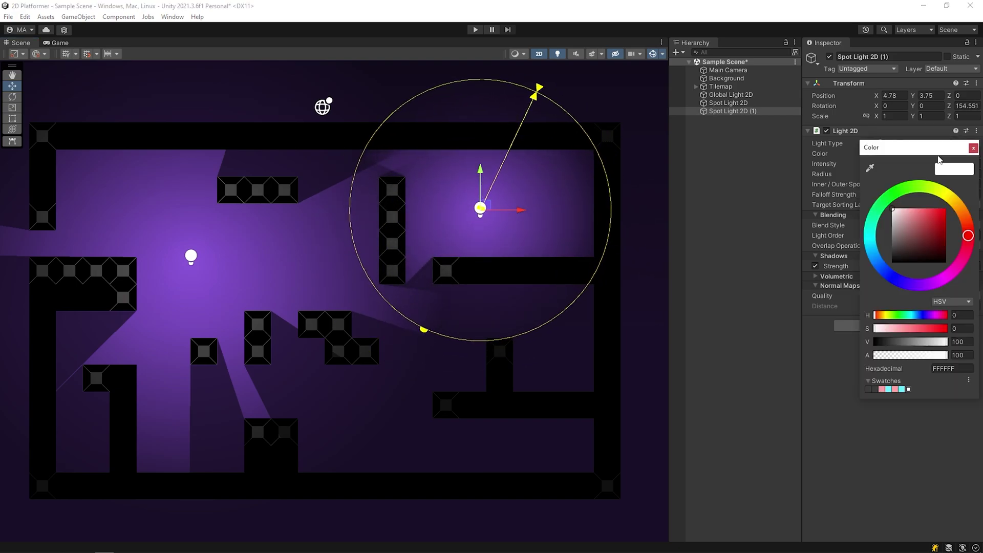
pyautogui.moveTo(945, 224); pyautogui.dragTo(966, 225)
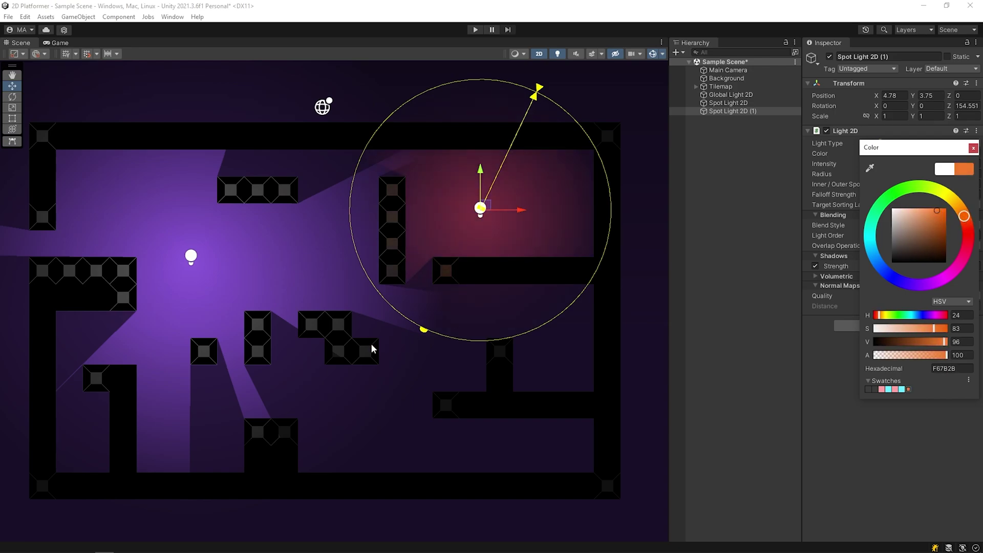
pyautogui.moveTo(423, 331); pyautogui.dragTo(376, 384)
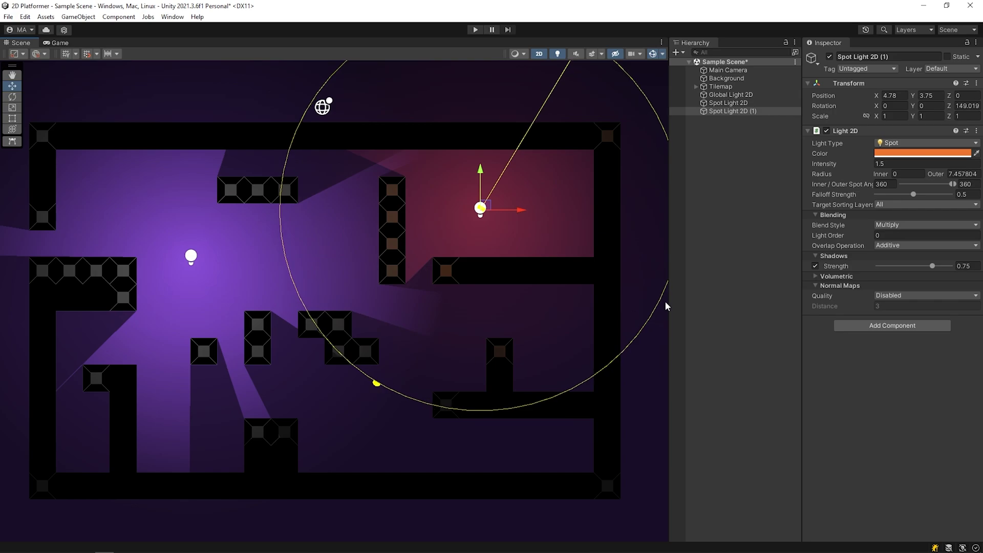
pyautogui.moveTo(868, 166)
pyautogui.mouseDown()
pyautogui.moveTo(851, 168)
pyautogui.moveTo(859, 169)
pyautogui.mouseUp()
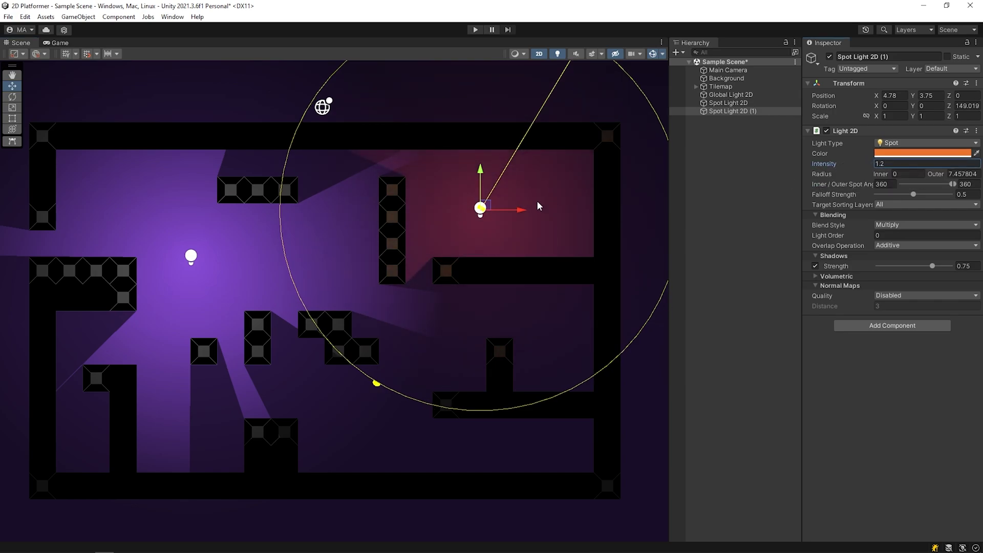
# Step: Duplicate the orange spot light, place the copy in the lower middle of the level, and recolour it muted blue 569DB0
pyautogui.hotkey('ctrl', 'd')
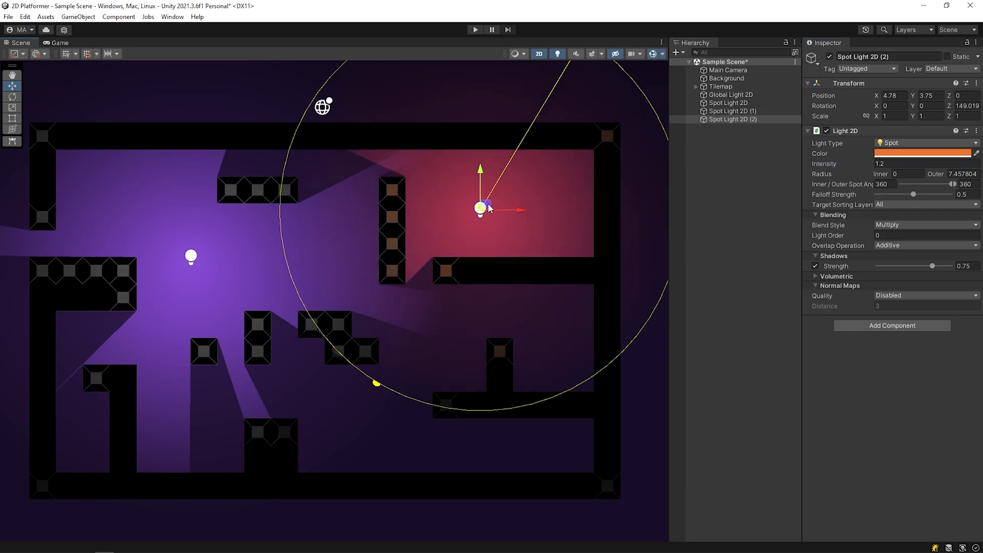
pyautogui.moveTo(489, 208); pyautogui.dragTo(338, 424)
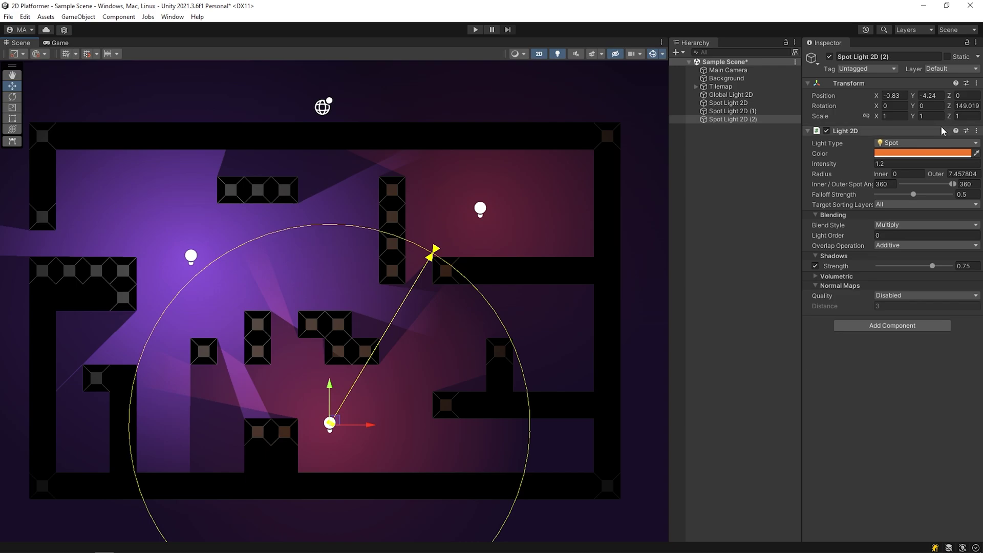
pyautogui.click(932, 158)
pyautogui.click(871, 237)
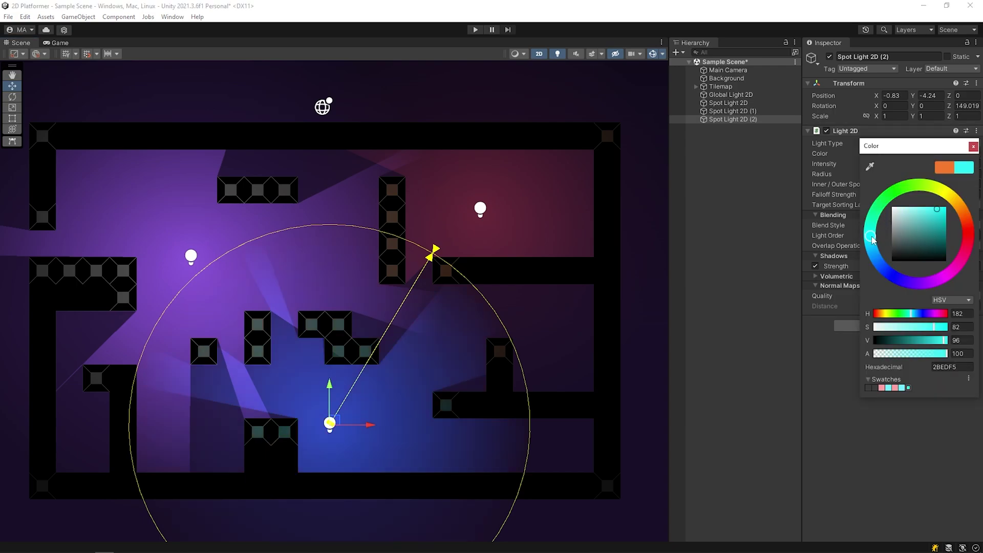
pyautogui.moveTo(872, 221); pyautogui.dragTo(871, 245)
pyautogui.click(928, 217)
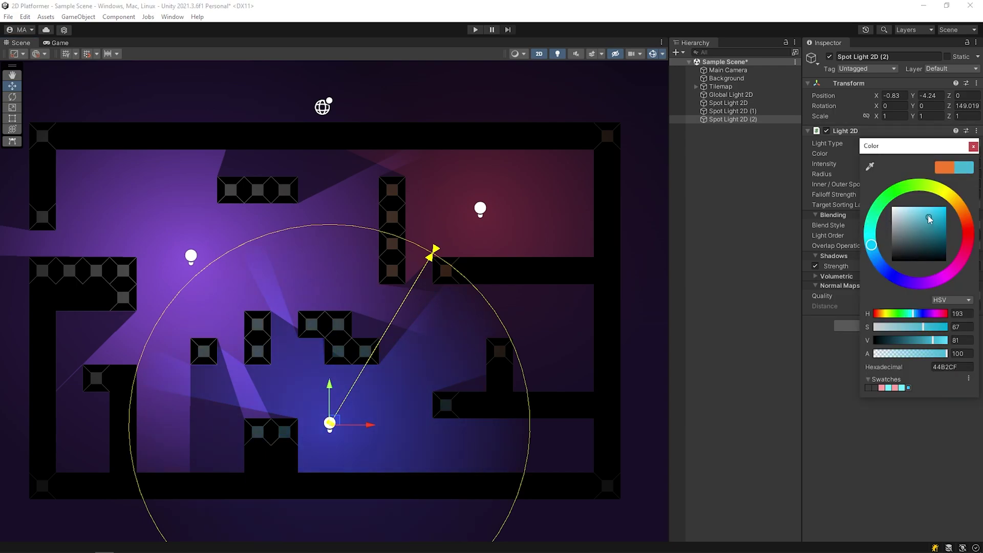
pyautogui.moveTo(917, 225); pyautogui.dragTo(922, 228)
pyautogui.click(917, 227)
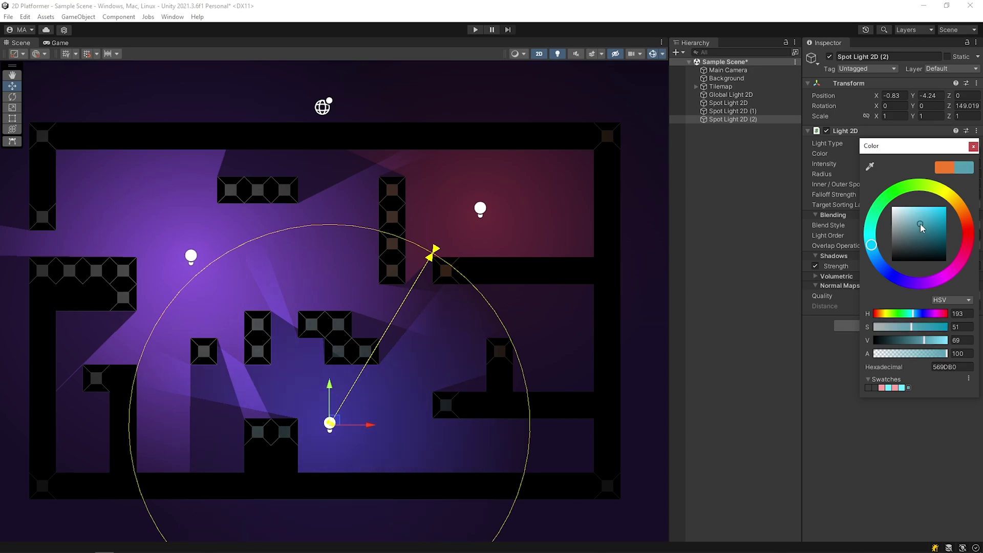
# Step: Shrink the blue spot light's outer radius to about 4.57 and position it at about X 0.27, Y -3.76
pyautogui.moveTo(333, 419); pyautogui.dragTo(332, 333)
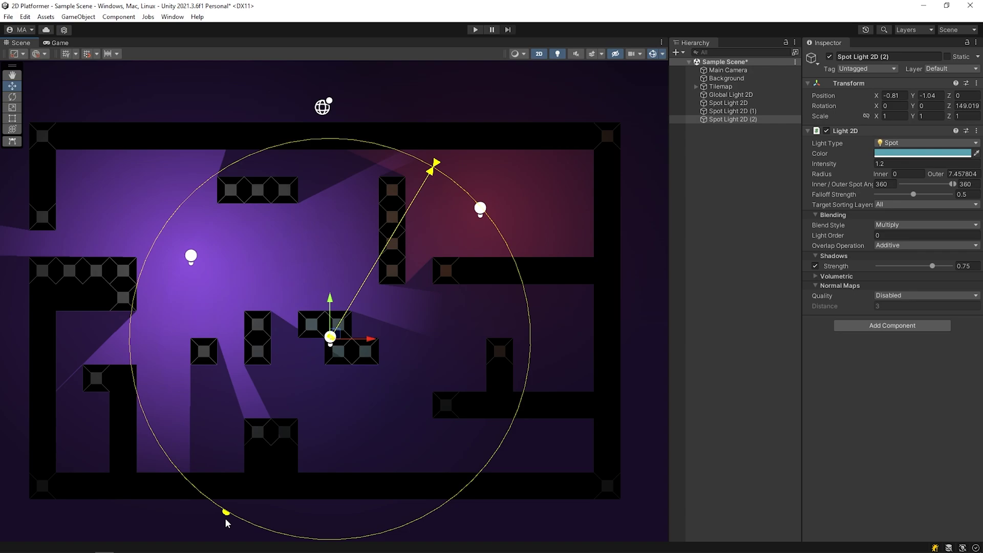
pyautogui.moveTo(228, 519); pyautogui.dragTo(235, 420)
pyautogui.moveTo(342, 346); pyautogui.dragTo(369, 413)
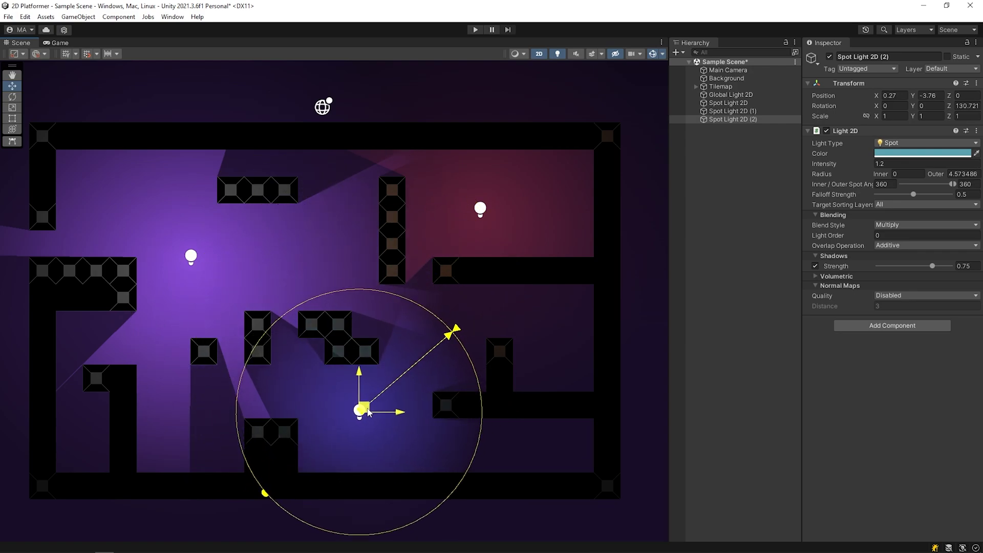
# Step: Move the white Spot Light 2D to about X -6.22, Y 2.13 and lower its shadow strength to soften its shadows
pyautogui.click(737, 103)
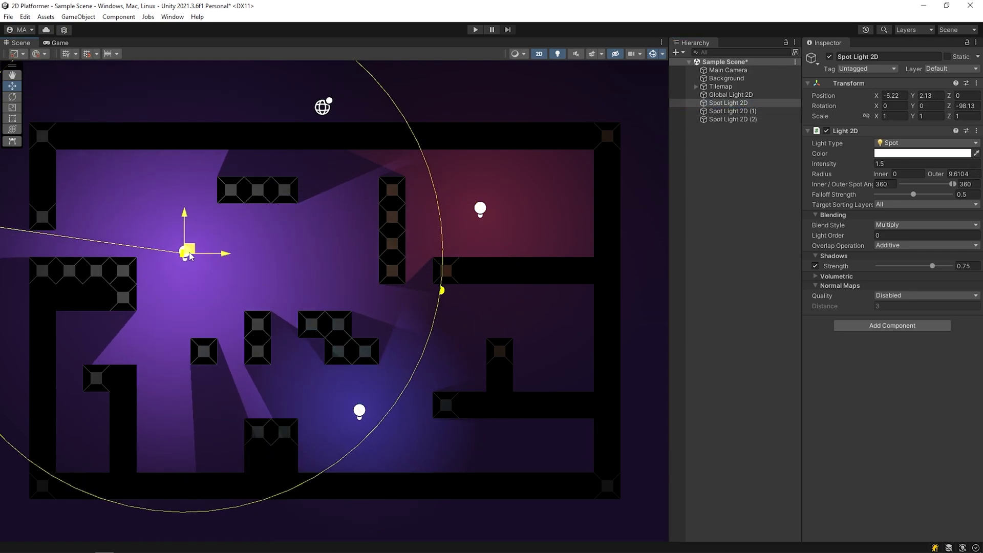
pyautogui.moveTo(931, 267); pyautogui.dragTo(955, 277)
pyautogui.click(912, 269)
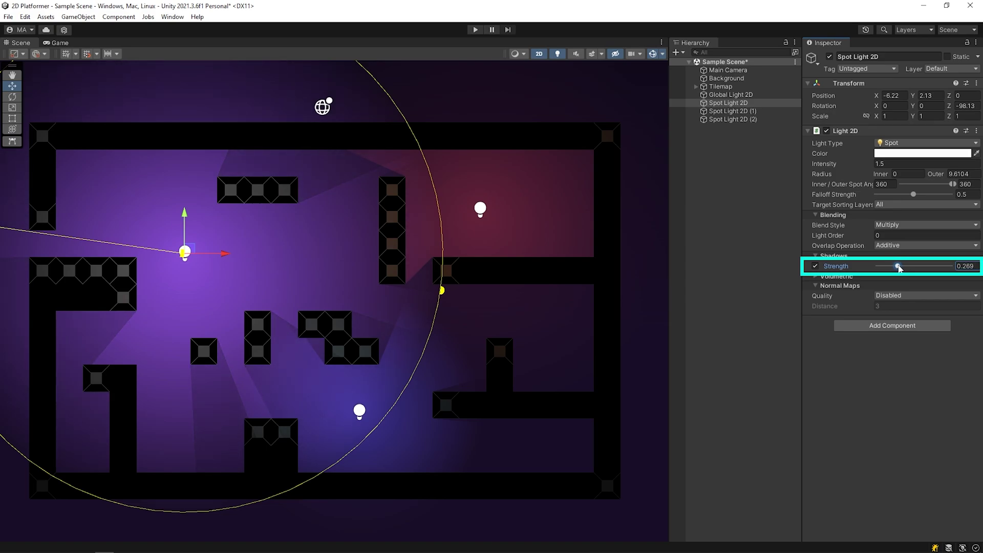
pyautogui.click(633, 409)
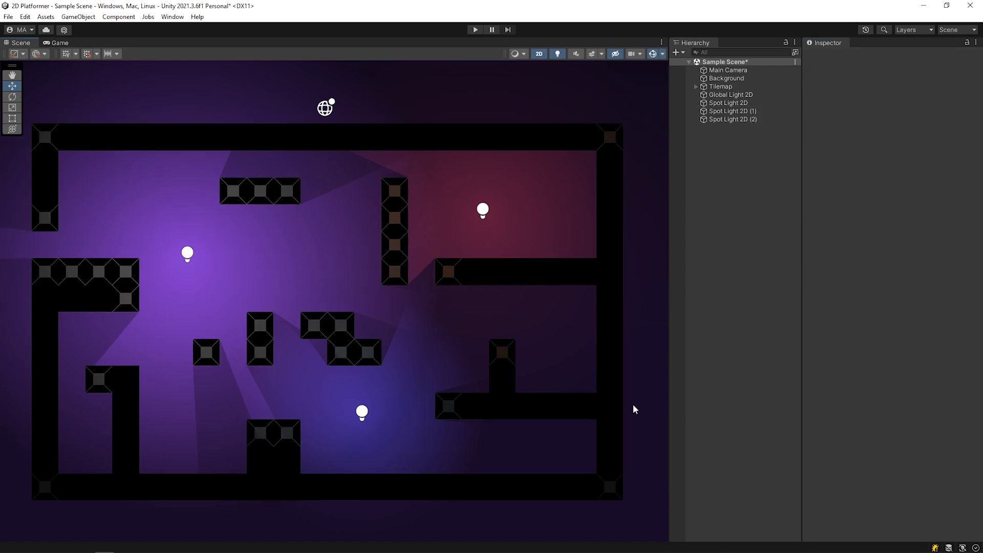
# Step: Compare the level with and without scene lighting by switching it off and back on
pyautogui.click(558, 54)
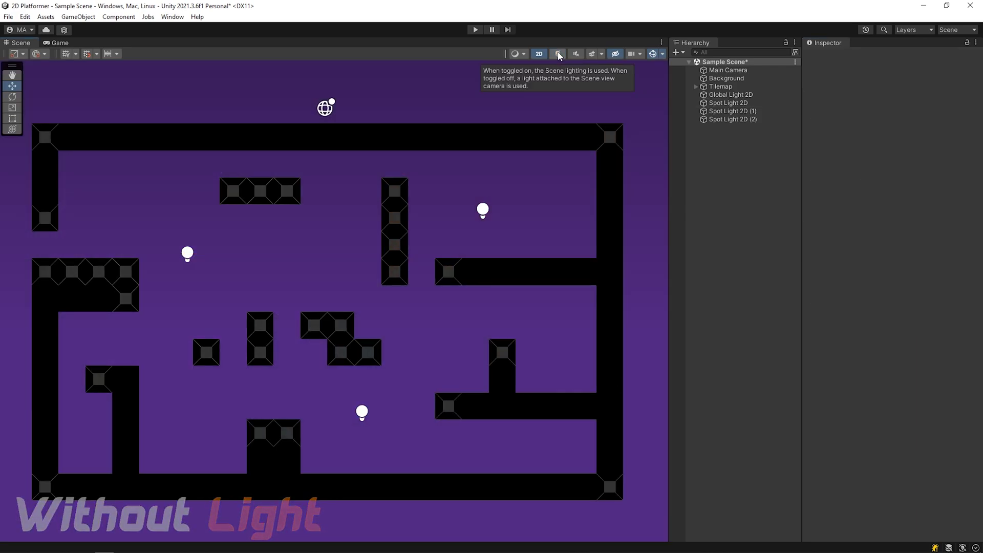
pyautogui.click(559, 54)
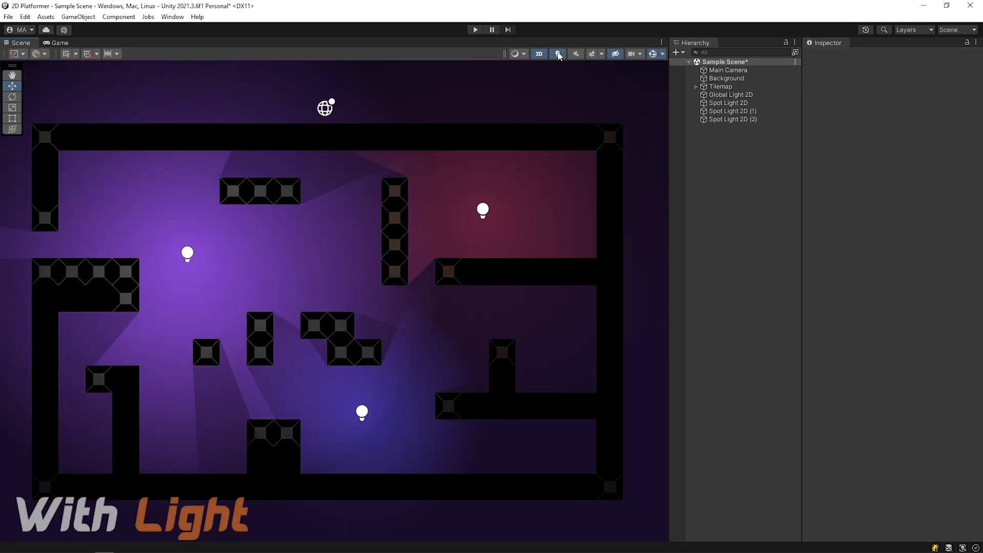
pyautogui.click(559, 54)
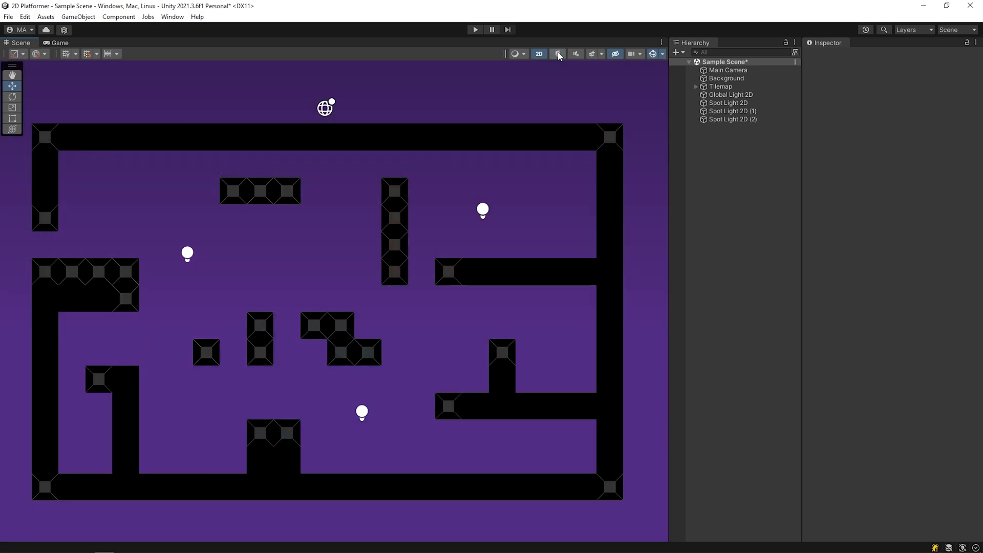
pyautogui.click(559, 55)
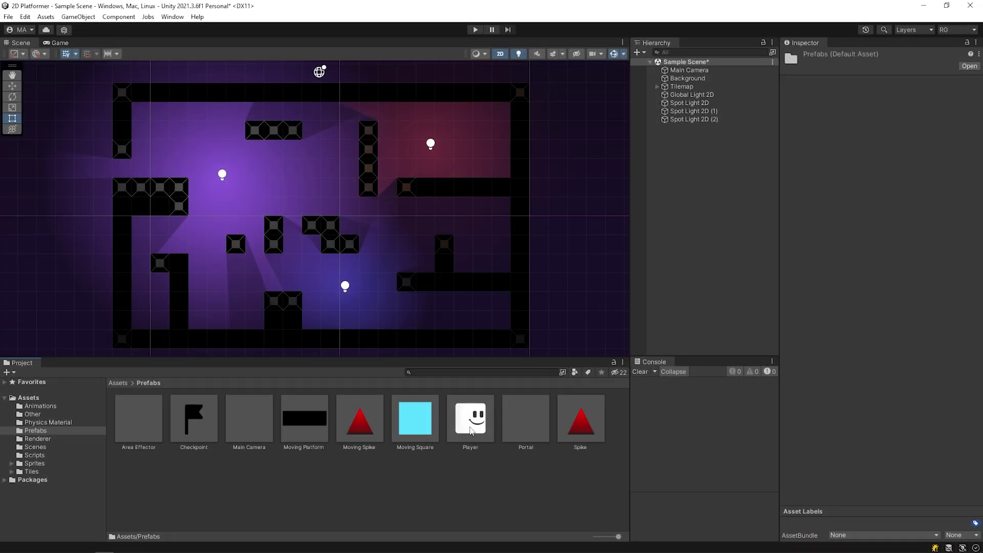
# Step: Place the Player prefab on the upper-left ledge at about X -9.08, Y 2.75 and switch to the Scene window layout
pyautogui.moveTo(470, 417); pyautogui.dragTo(176, 169)
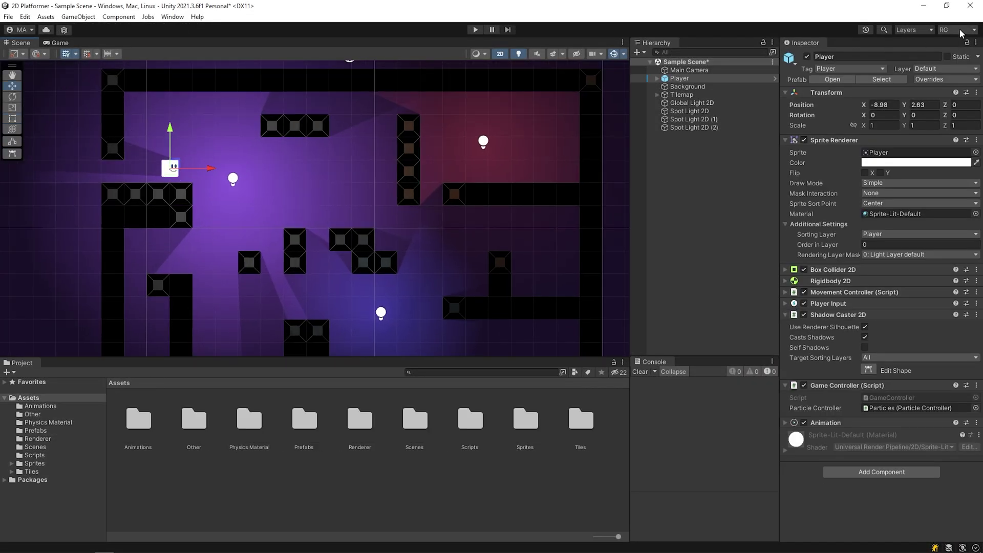
pyautogui.click(957, 29)
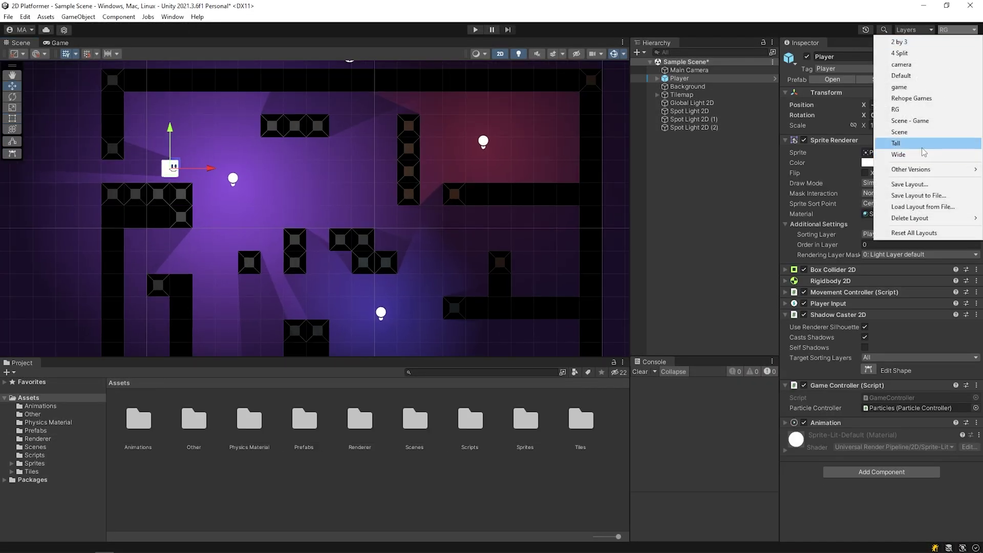
pyautogui.click(899, 131)
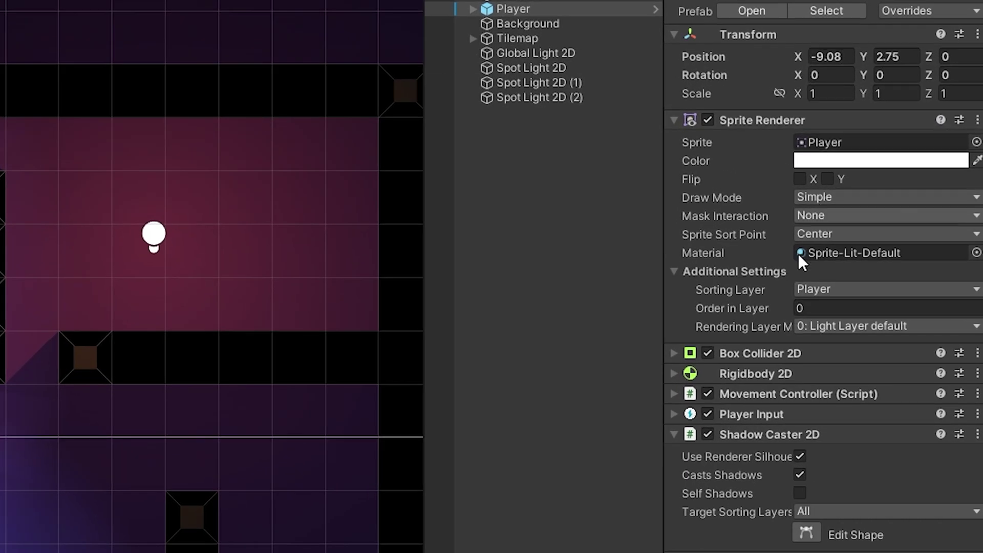
# Step: Play-test the scene by moving the player right off the ledge onto the platforms below
pyautogui.click(471, 30)
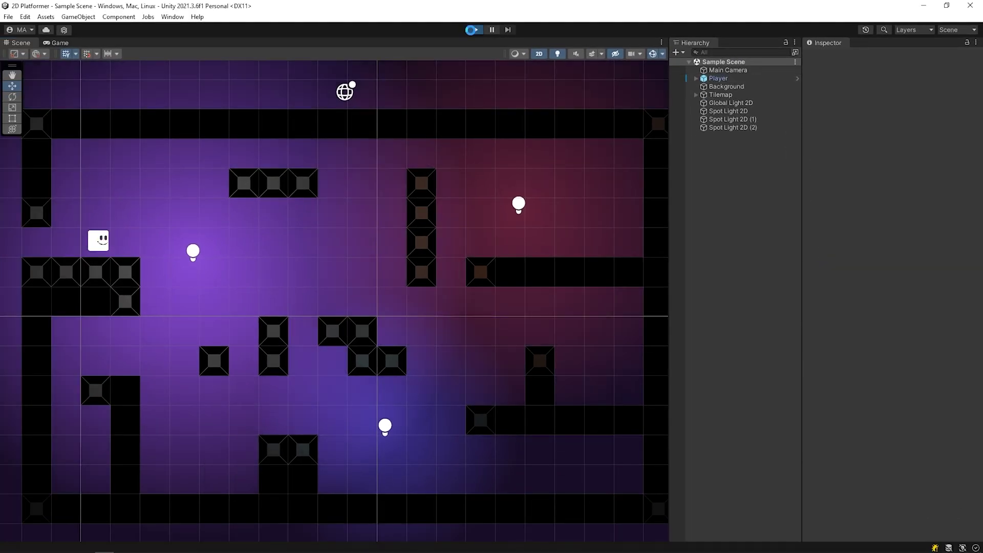
pyautogui.click(471, 29)
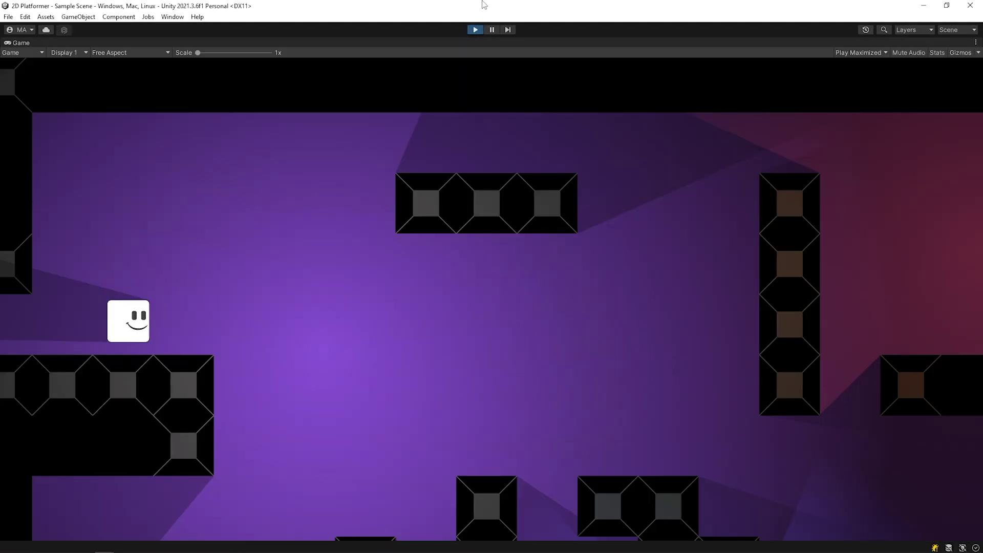
pyautogui.press('d')
pyautogui.press('d')
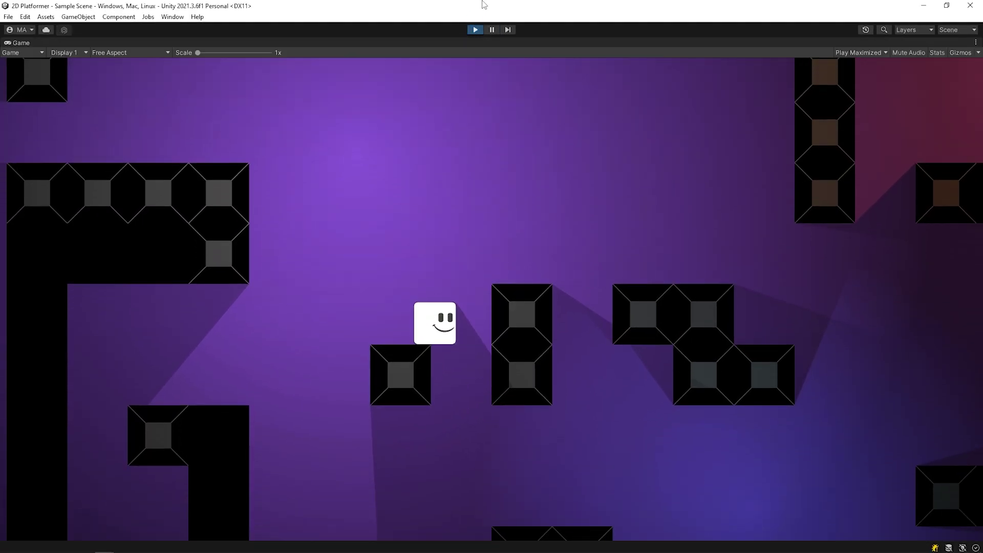
# Step: Assign the Ground tag and the Wall layer to the Wall tilemap
pyautogui.click(722, 104)
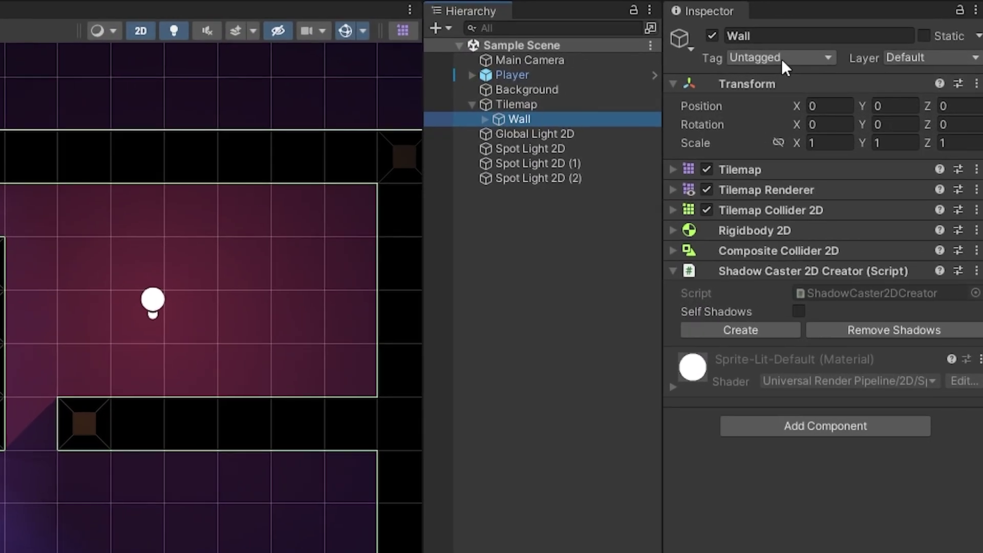
pyautogui.click(869, 69)
pyautogui.click(780, 220)
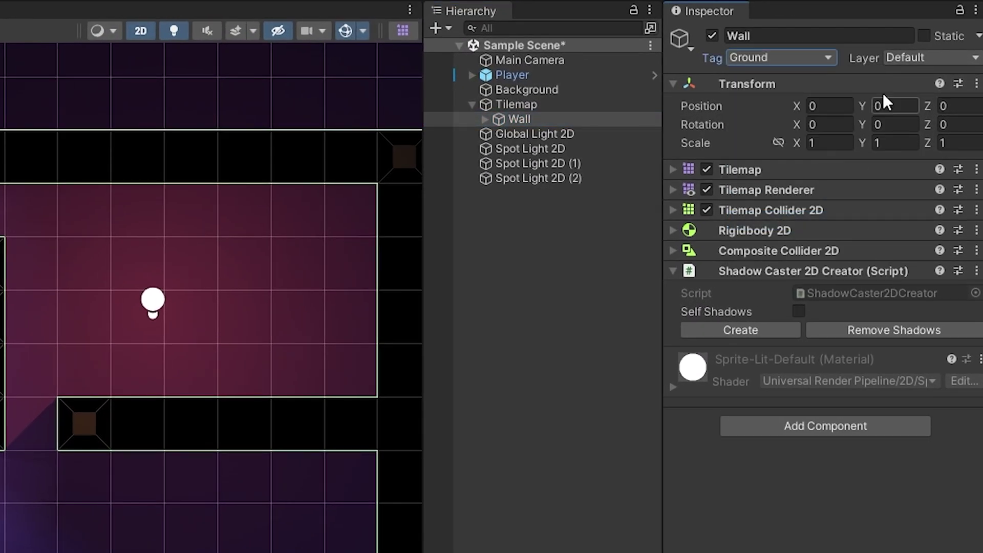
pyautogui.click(918, 57)
pyautogui.click(898, 174)
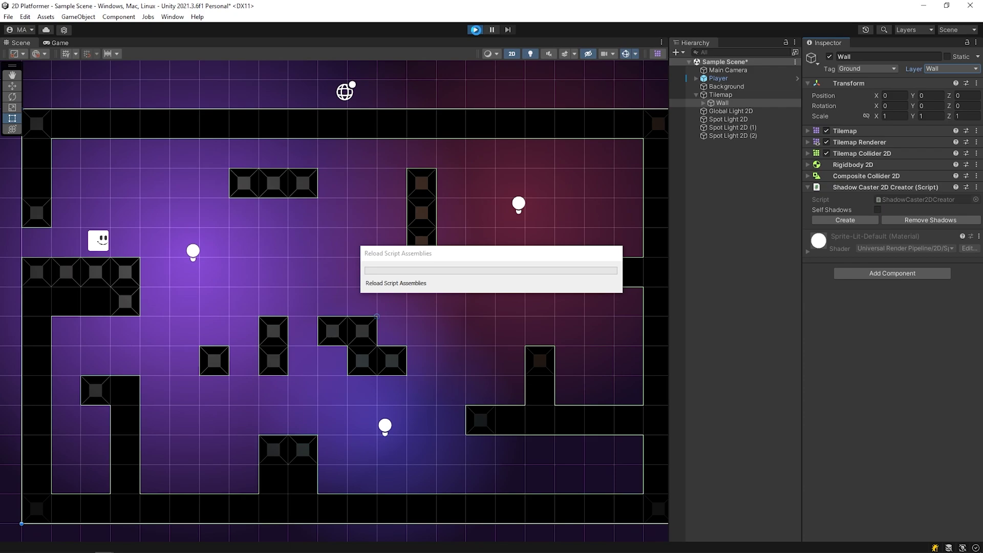
# Step: Run the game again, move the player across the platforms and down to the floor, and stop the play test
pyautogui.press('d')
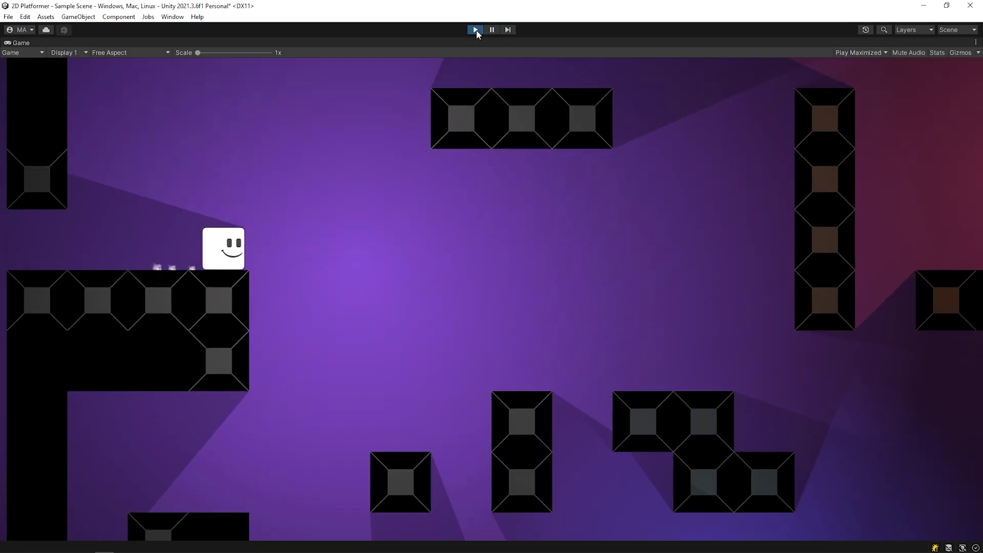
pyautogui.press('d')
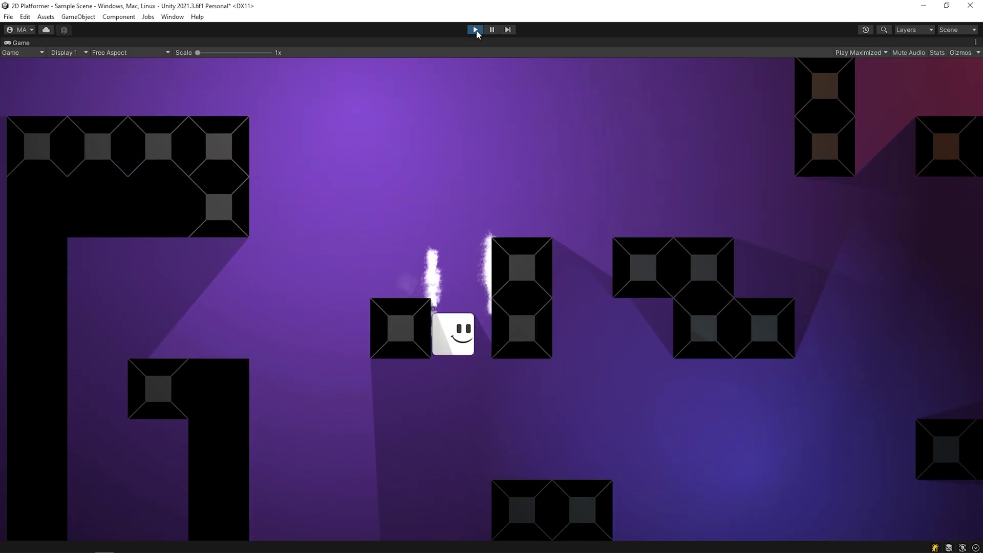
pyautogui.press('Left')
pyautogui.press('Right')
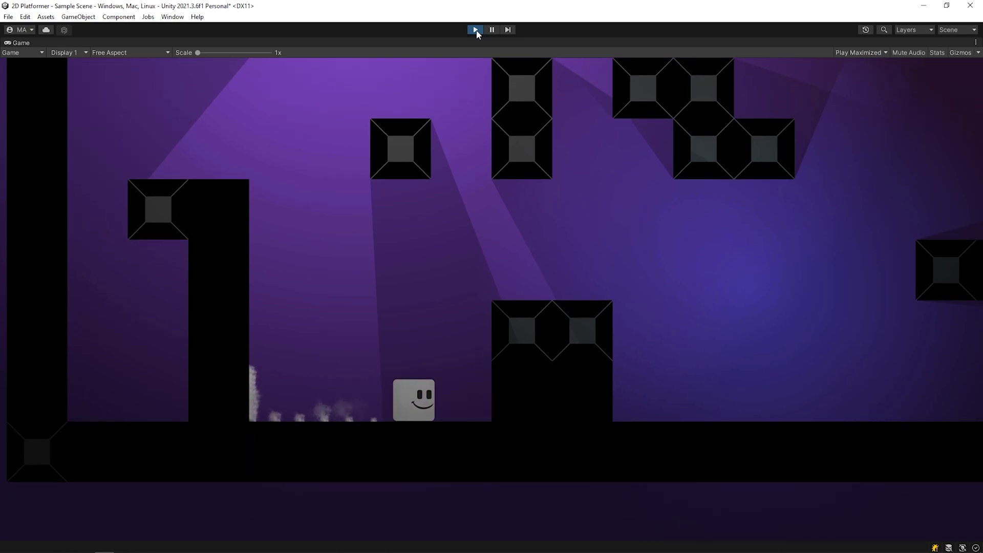
pyautogui.press('Right')
pyautogui.click(476, 29)
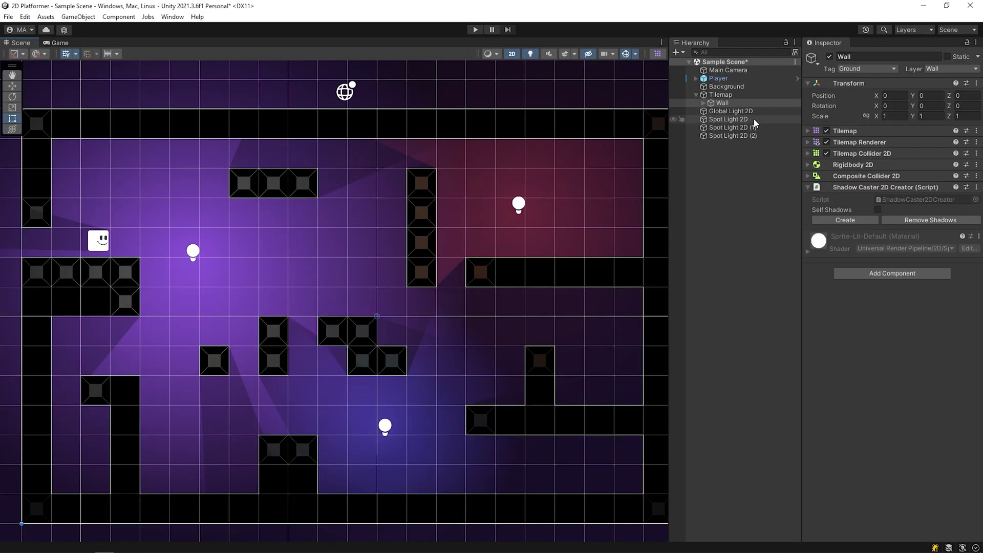
# Step: Deactivate all three Spot Light 2D objects in the scene
pyautogui.click(728, 119)
pyautogui.keyDown('shift'); pyautogui.click(751, 136); pyautogui.keyUp('shift')
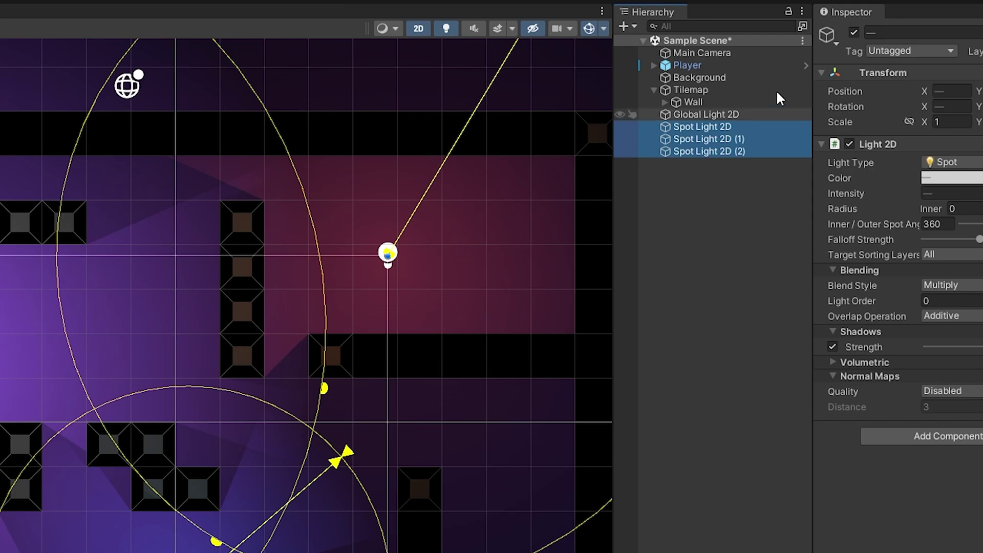
pyautogui.click(853, 33)
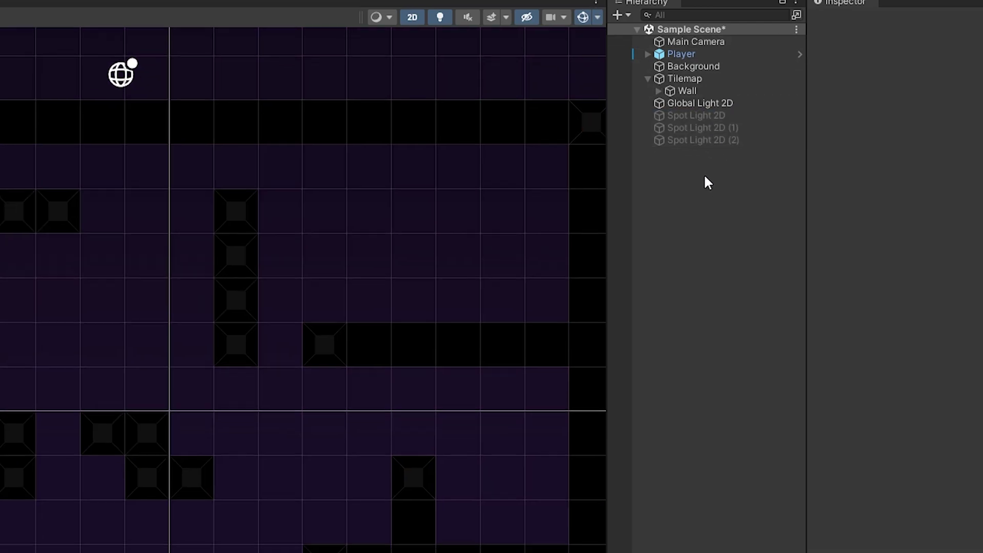
# Step: Create a new Spot Light 2D that targets all sorting layers, and enable its shadows with a reduced strength
pyautogui.rightClick(711, 188)
pyautogui.moveTo(753, 442)
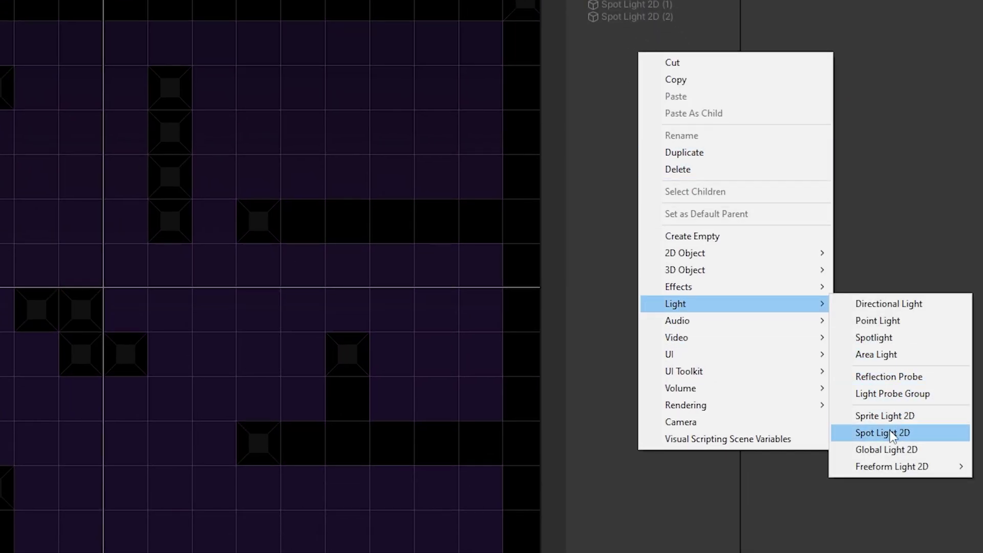
pyautogui.click(903, 433)
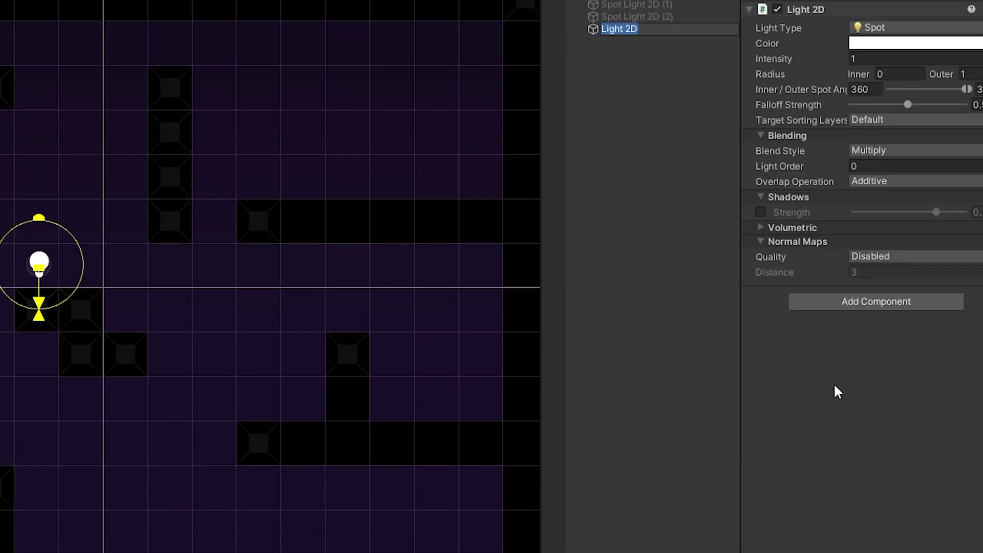
pyautogui.click(901, 120)
pyautogui.click(901, 158)
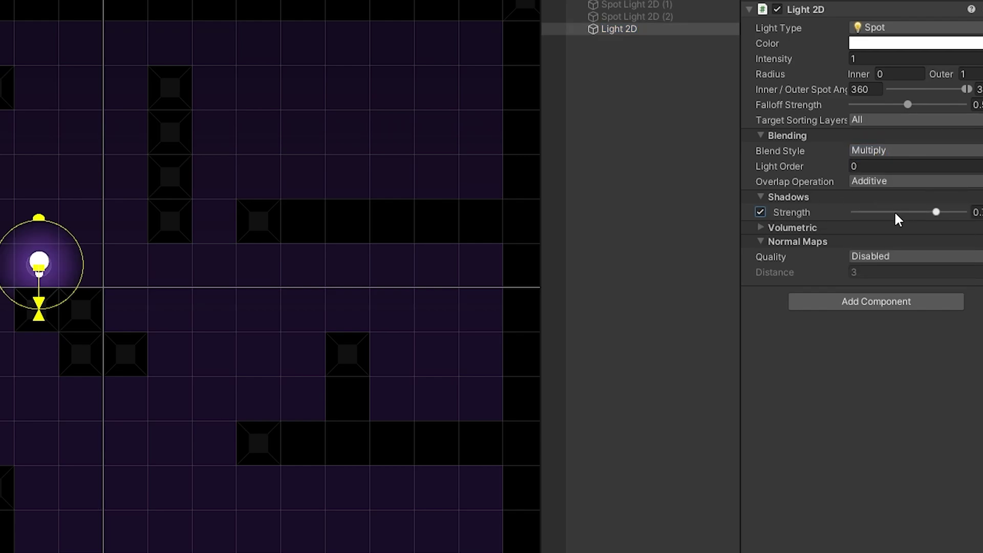
pyautogui.click(663, 94)
pyautogui.click(619, 29)
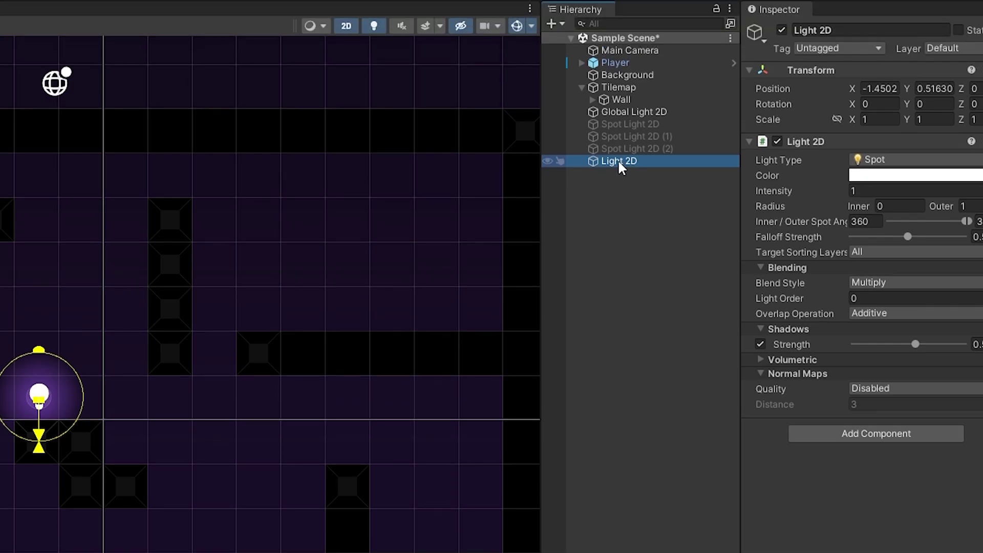
# Step: Make the new Light 2D a child of the Player and reset its transform so it is centred on the character
pyautogui.moveTo(619, 30); pyautogui.dragTo(624, 63)
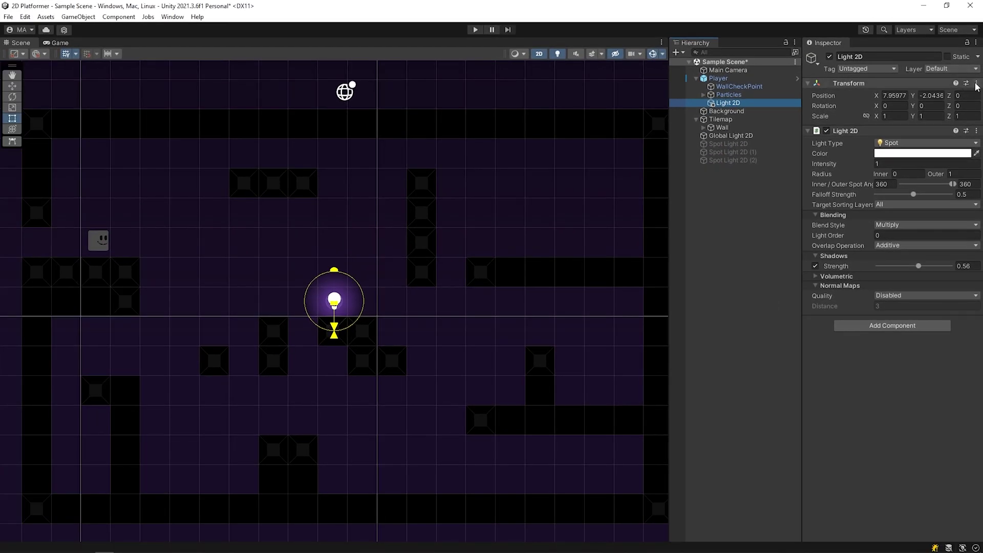
pyautogui.click(977, 84)
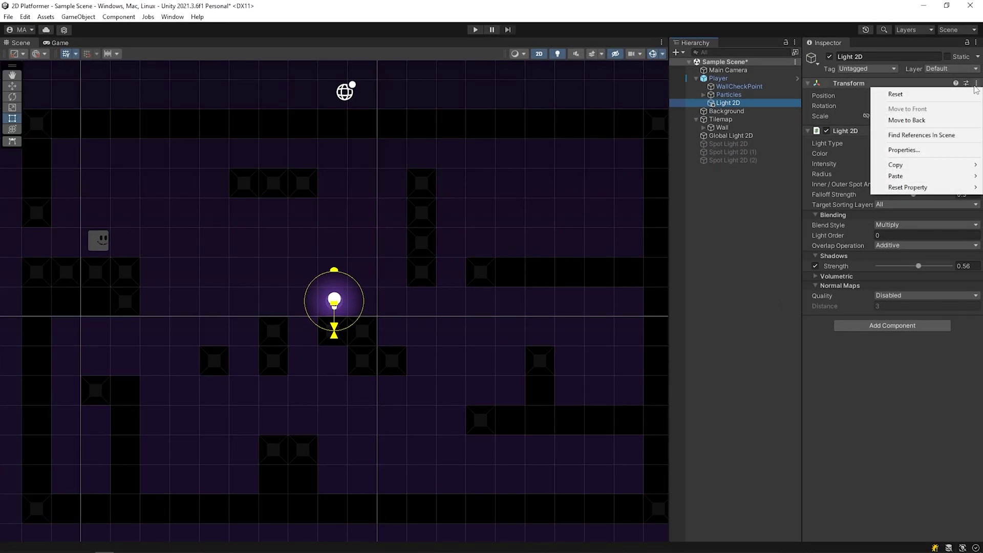
pyautogui.click(970, 94)
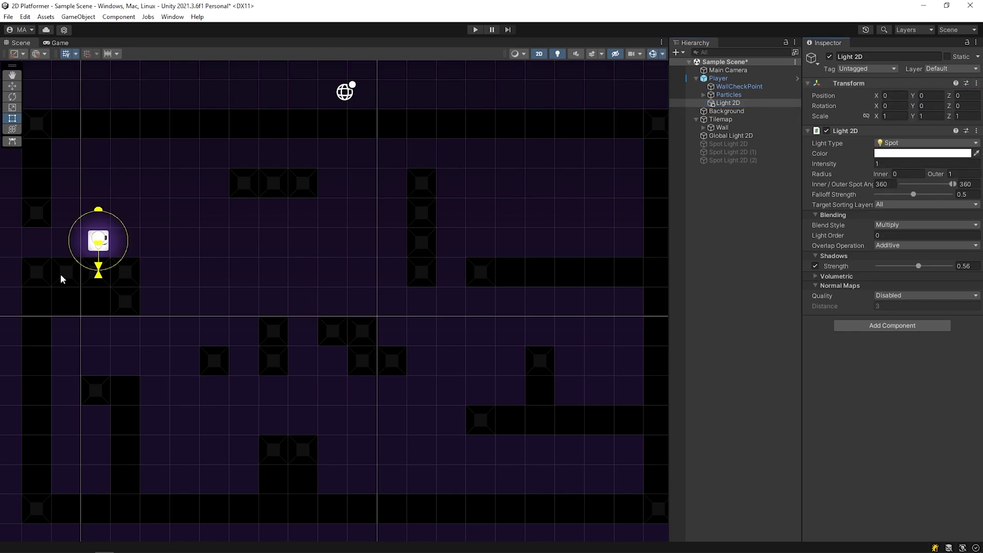
# Step: Enlarge the player's Light 2D to an outer radius of about 3.97 and raise its intensity to 1.96
pyautogui.scroll(3, 61, 279)
pyautogui.moveTo(140, 149); pyautogui.dragTo(285, 163)
pyautogui.moveTo(869, 170); pyautogui.dragTo(899, 161)
pyautogui.scroll(-1, 301, 180)
pyautogui.scroll(2, 362, 149)
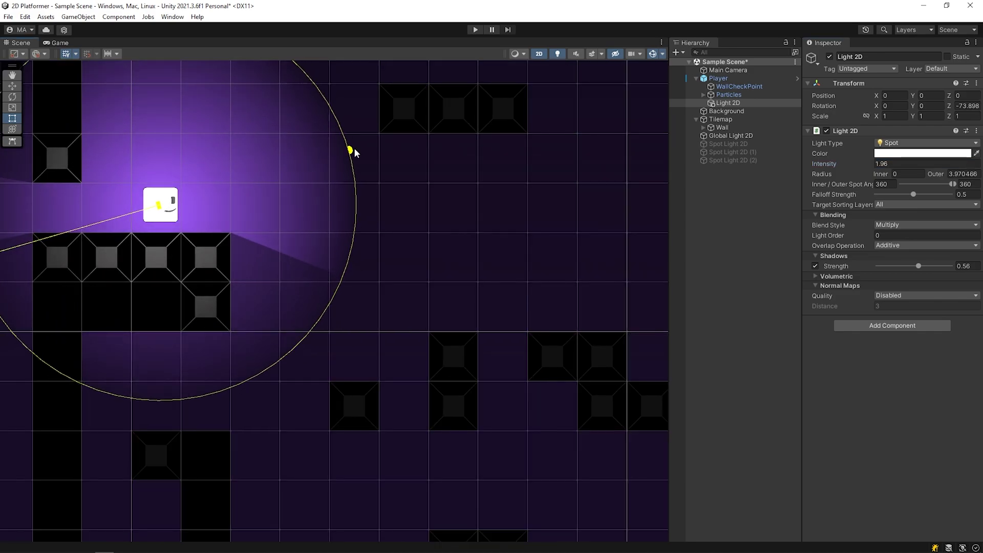
# Step: Run the game, move the player over the platforms and along the floor to check its light and shadows, and stop the play test
pyautogui.hotkey('ctrl', 'p')
pyautogui.press('Right')
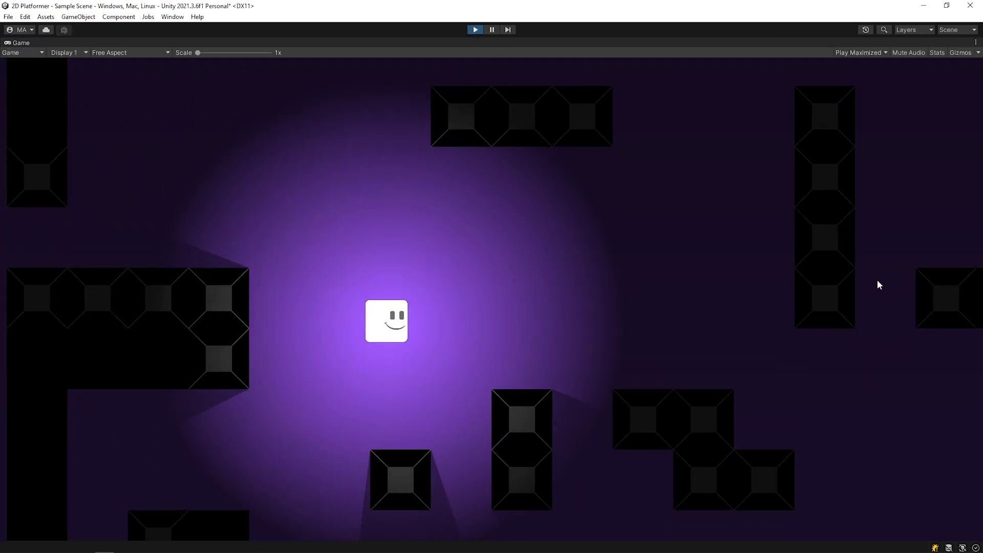
pyautogui.press('Right')
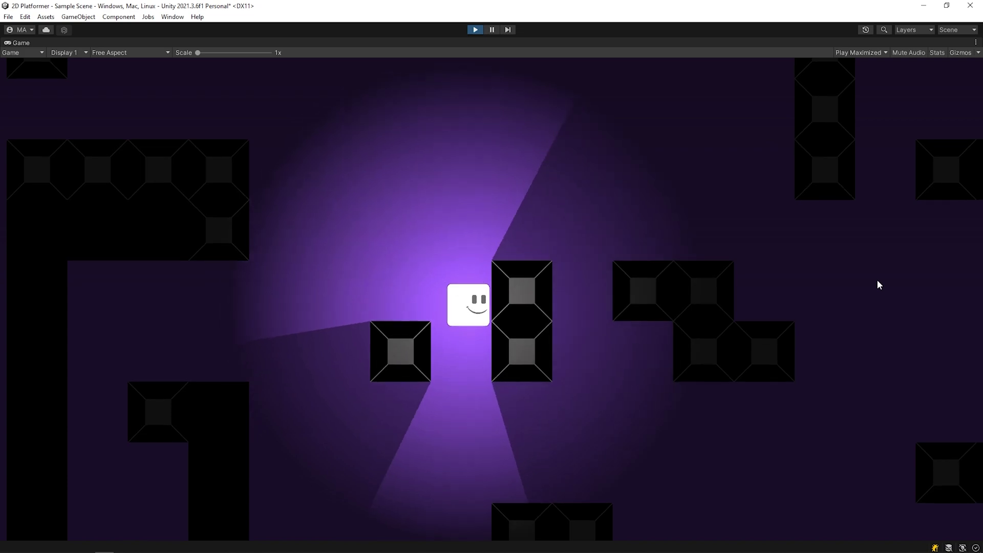
pyautogui.press('Right')
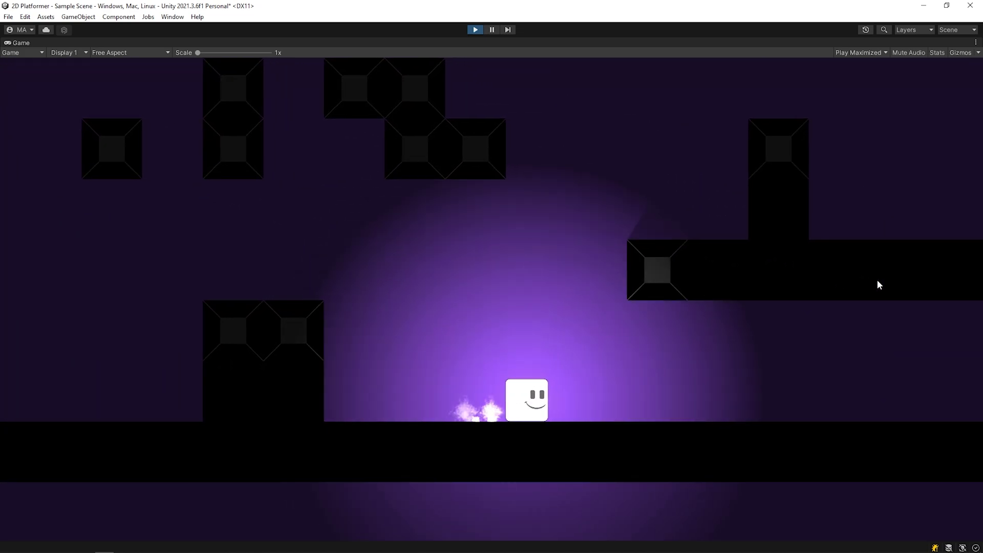
pyautogui.press('Left')
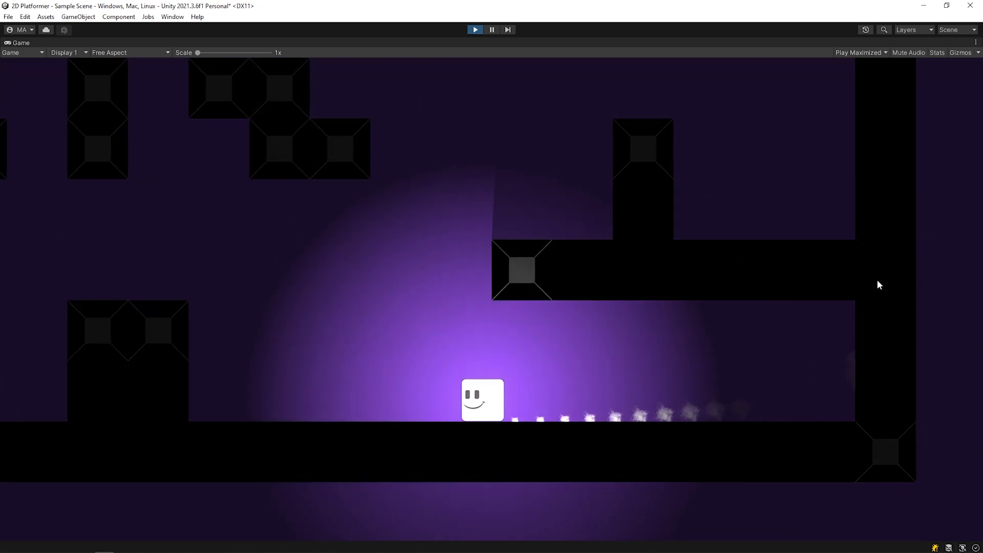
pyautogui.press('Right')
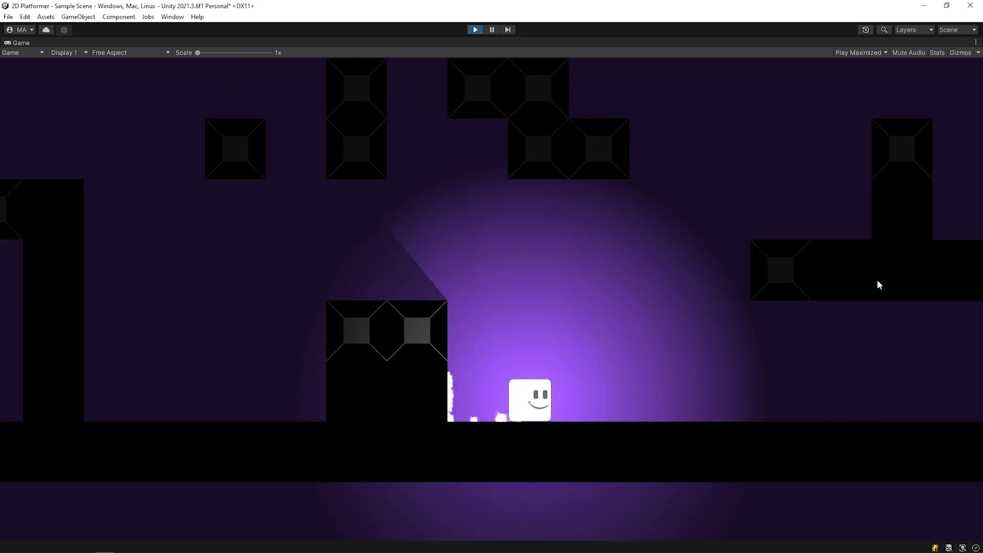
pyautogui.hotkey('ctrl', 'p')
# Step: Reactivate the three Spot Light 2D objects and lower the intensity of the player's Light 2D to about 1.77
pyautogui.click(747, 146)
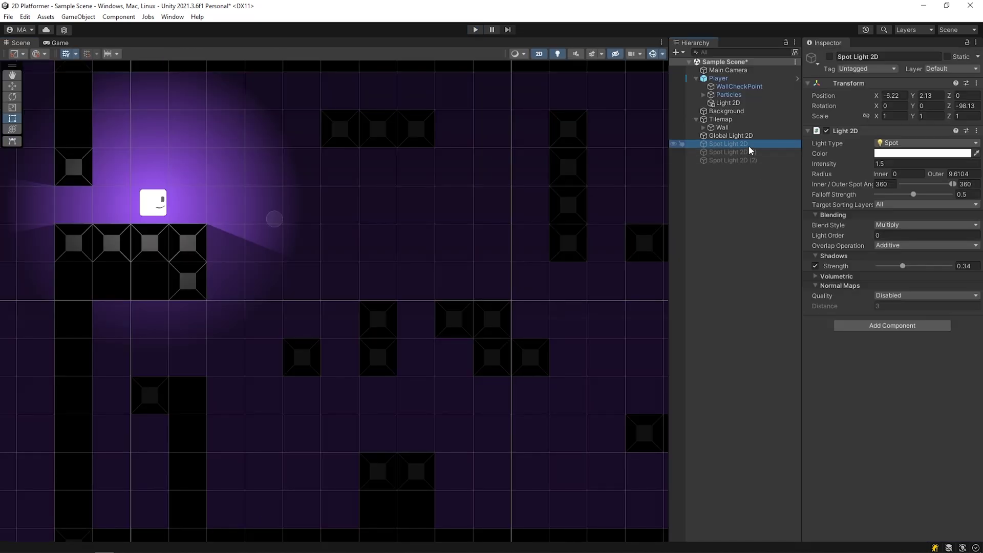
pyautogui.keyDown('shift'); pyautogui.click(749, 159); pyautogui.keyUp('shift')
pyautogui.click(829, 57)
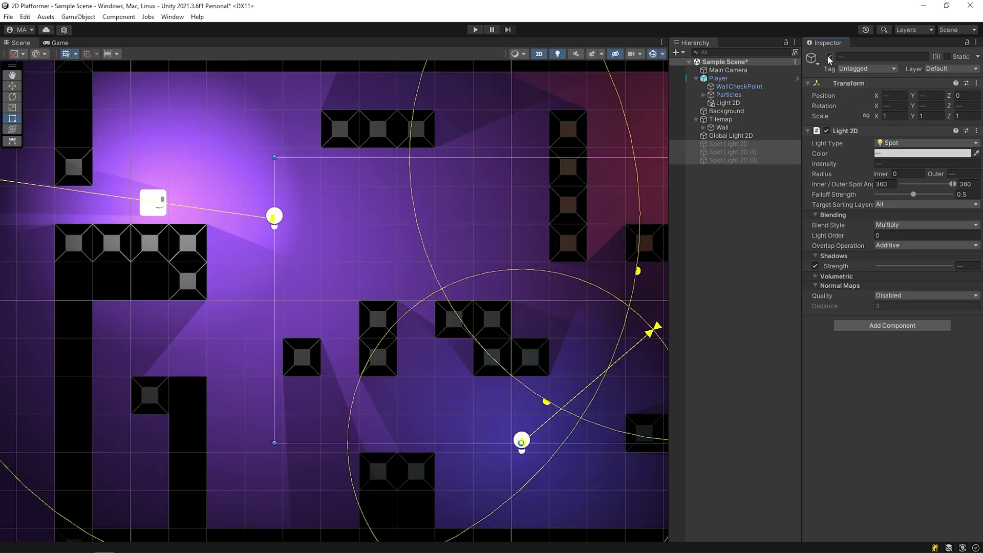
pyautogui.click(727, 103)
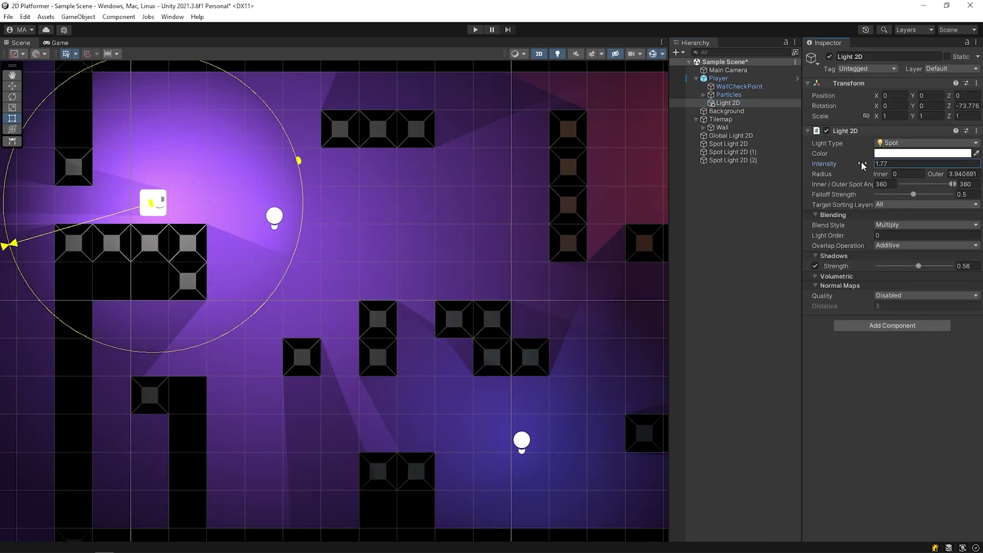
# Step: Deactivate the three Spot Light 2D objects again
pyautogui.click(732, 143)
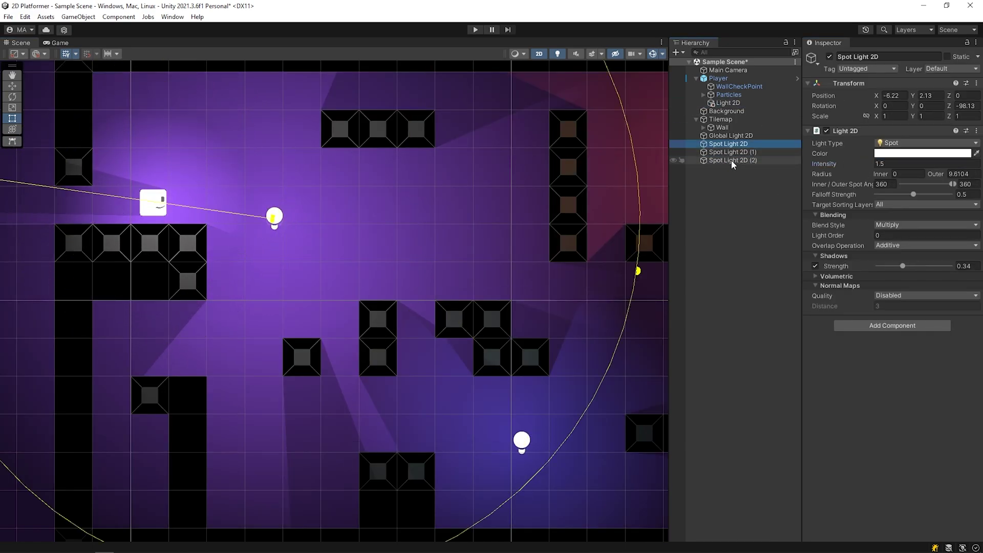
pyautogui.keyDown('shift'); pyautogui.click(732, 161); pyautogui.keyUp('shift')
pyautogui.click(829, 57)
# Step: Shrink the player's Light 2D to an outer radius of about 2.66 and set its overlap operation to Alpha Blend
pyautogui.click(733, 103)
pyautogui.moveTo(245, 176); pyautogui.dragTo(252, 173)
pyautogui.click(967, 246)
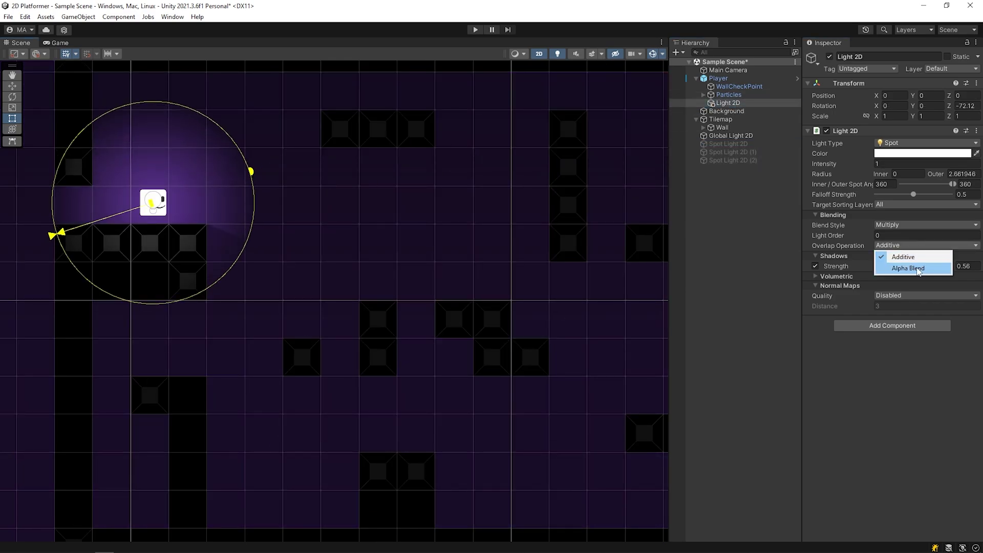
pyautogui.click(917, 269)
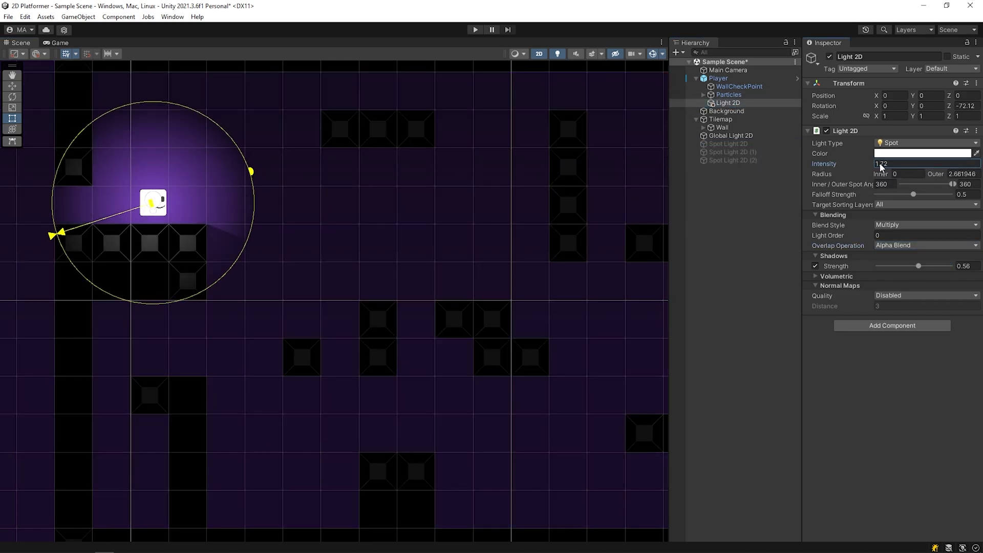
pyautogui.click(730, 235)
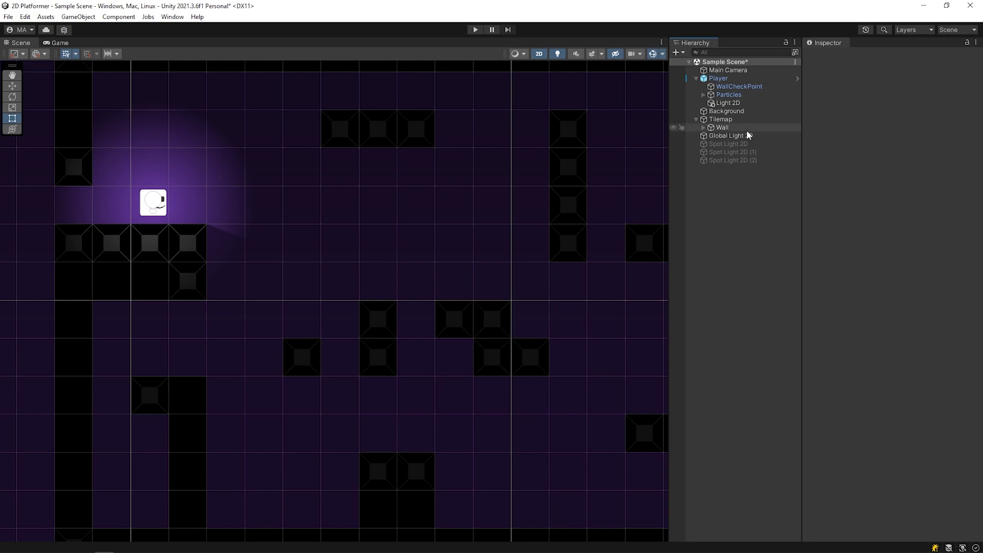
# Step: Set the player's Light 2D to a falloff strength of 0.681, an outer radius of about 3.51 and an intensity of about 1.29
pyautogui.click(733, 104)
pyautogui.moveTo(915, 194); pyautogui.dragTo(928, 194)
pyautogui.moveTo(257, 170); pyautogui.dragTo(288, 167)
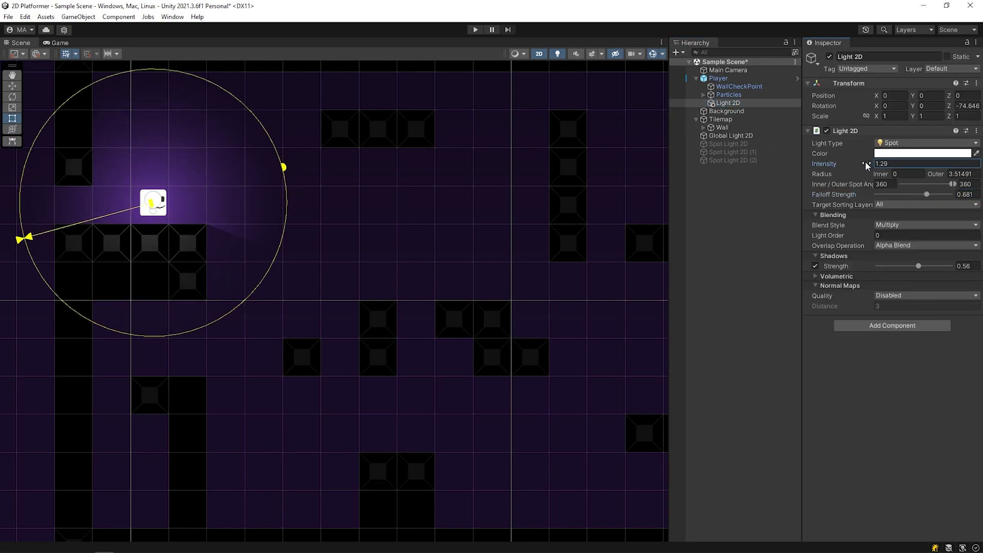
pyautogui.click(734, 213)
# Step: Activate all three Spot Light 2D objects in the scene
pyautogui.click(728, 144)
pyautogui.keyDown('shift'); pyautogui.click(737, 160); pyautogui.keyUp('shift')
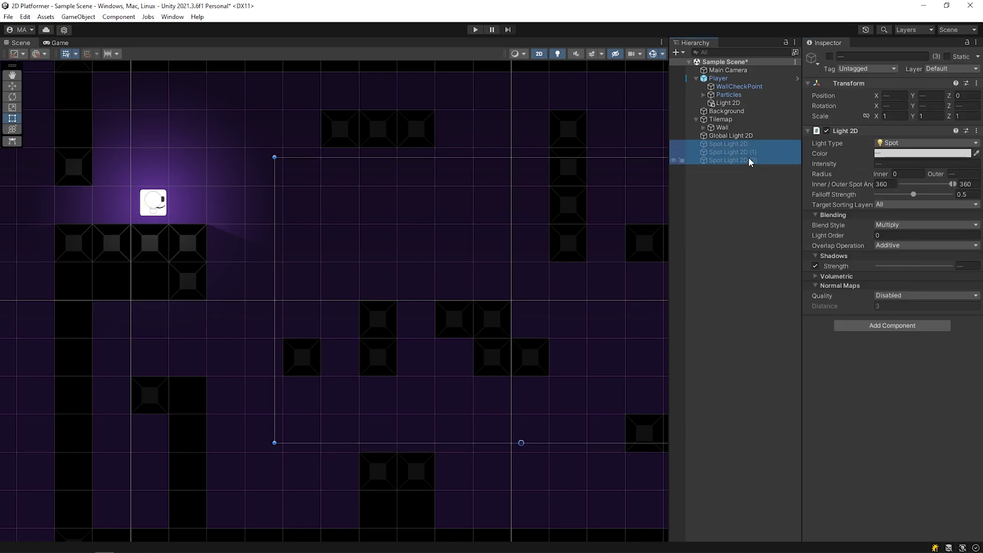
pyautogui.click(829, 63)
pyautogui.click(743, 200)
# Step: Play test the level with all lights active, moving the player down to the floor and back and forth, and stop the game
pyautogui.hotkey('ctrl', 'p')
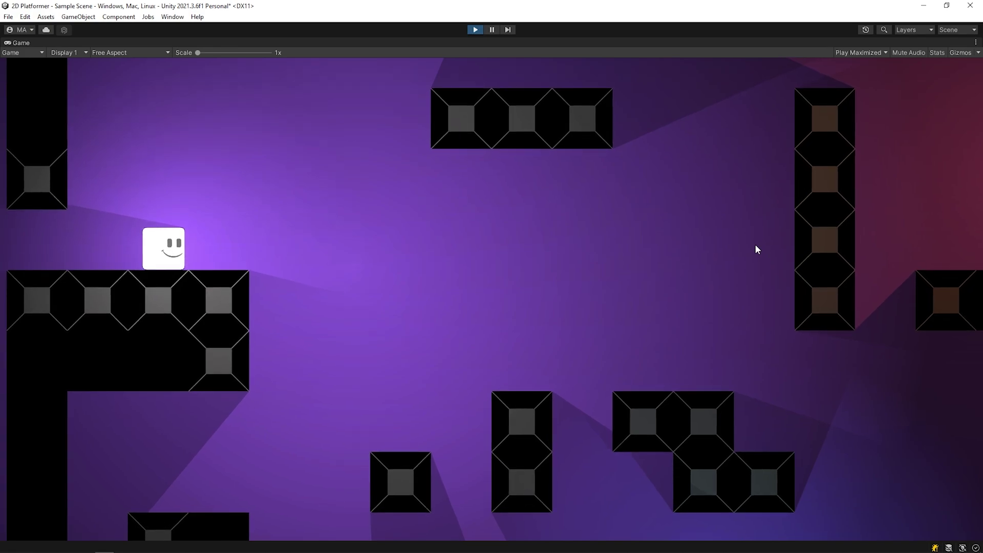
pyautogui.press('d')
pyautogui.press('d')
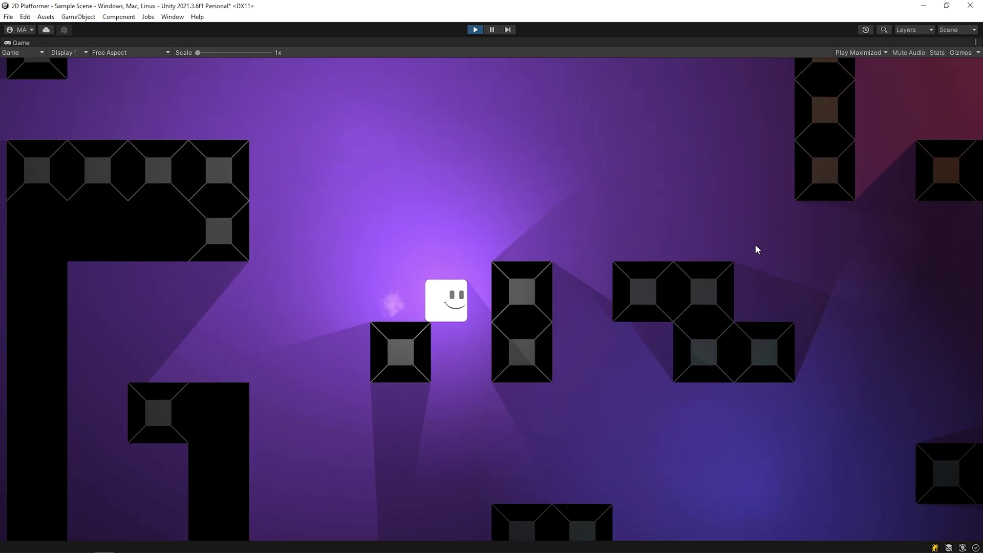
pyautogui.press('d')
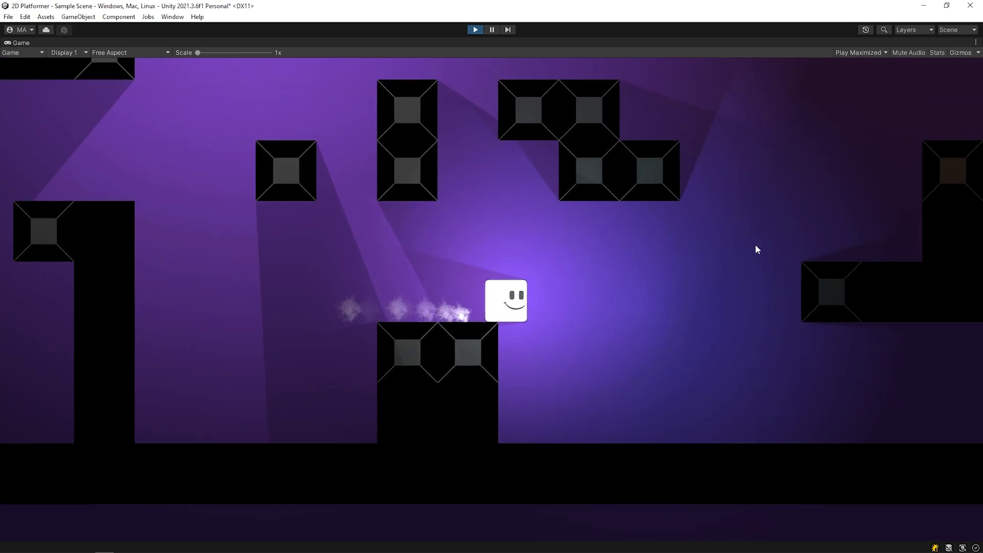
pyautogui.press('d')
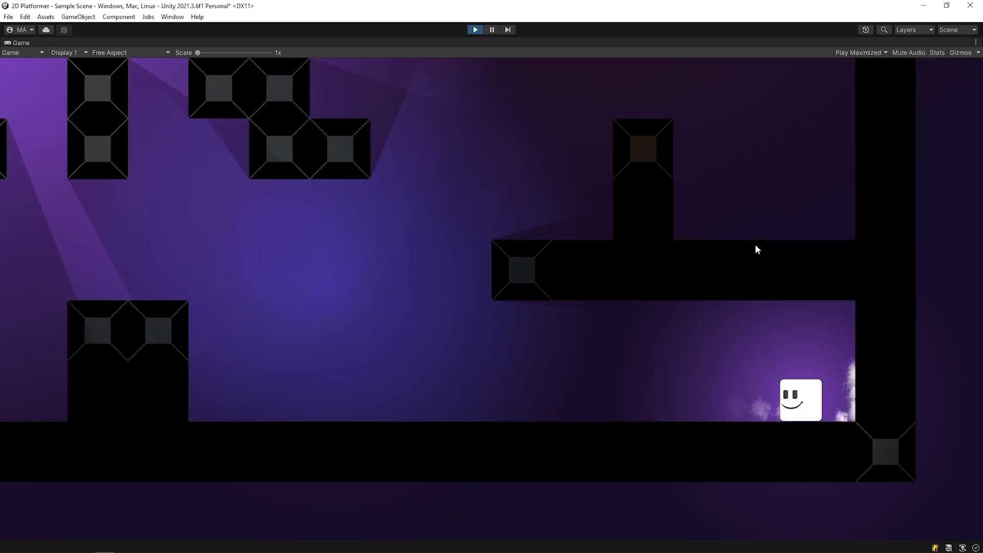
pyautogui.press('a')
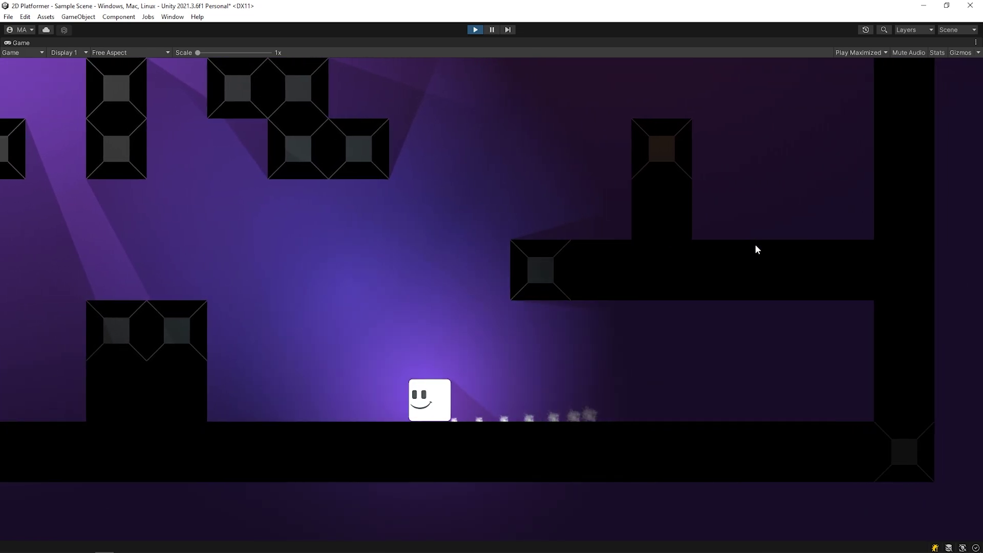
pyautogui.press('d')
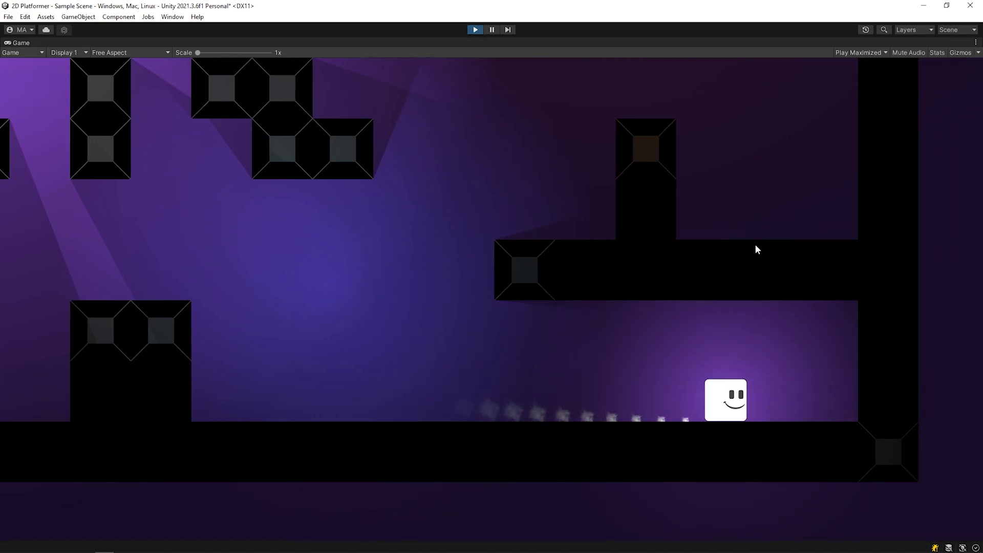
pyautogui.hotkey('ctrl', 'p')
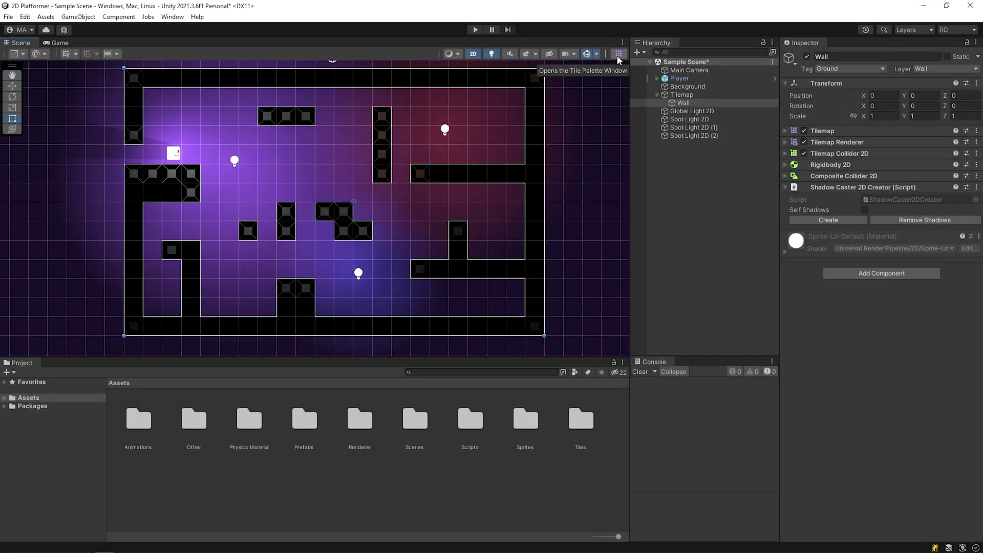
# Step: Erase every wall tile from the Wall tilemap with the Tile Palette eraser, and close the palette
pyautogui.click(618, 53)
pyautogui.moveTo(542, 76)
pyautogui.mouseDown()
pyautogui.moveTo(340, 81)
pyautogui.moveTo(145, 248)
pyautogui.moveTo(137, 212)
pyautogui.moveTo(181, 315)
pyautogui.moveTo(221, 328)
pyautogui.moveTo(597, 190)
pyautogui.mouseUp()
pyautogui.press('s')
pyautogui.moveTo(286, 308)
pyautogui.mouseDown()
pyautogui.moveTo(575, 142)
pyautogui.moveTo(340, 225)
pyautogui.moveTo(285, 208)
pyautogui.mouseUp()
pyautogui.press('d')
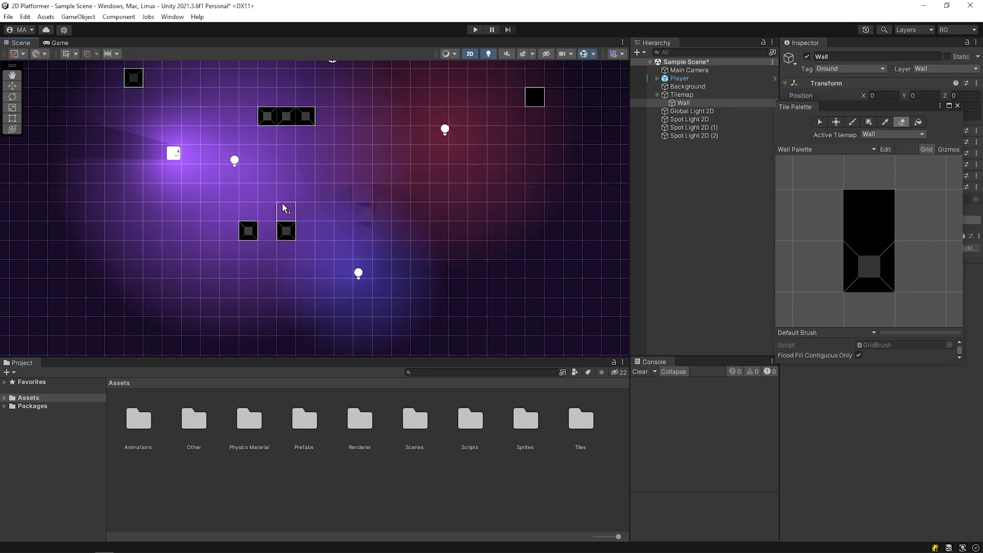
pyautogui.moveTo(328, 117); pyautogui.dragTo(534, 97)
pyautogui.scroll(-2, 485, 147)
pyautogui.moveTo(424, 207); pyautogui.dragTo(368, 240, button='middle')
pyautogui.scroll(3, 368, 241)
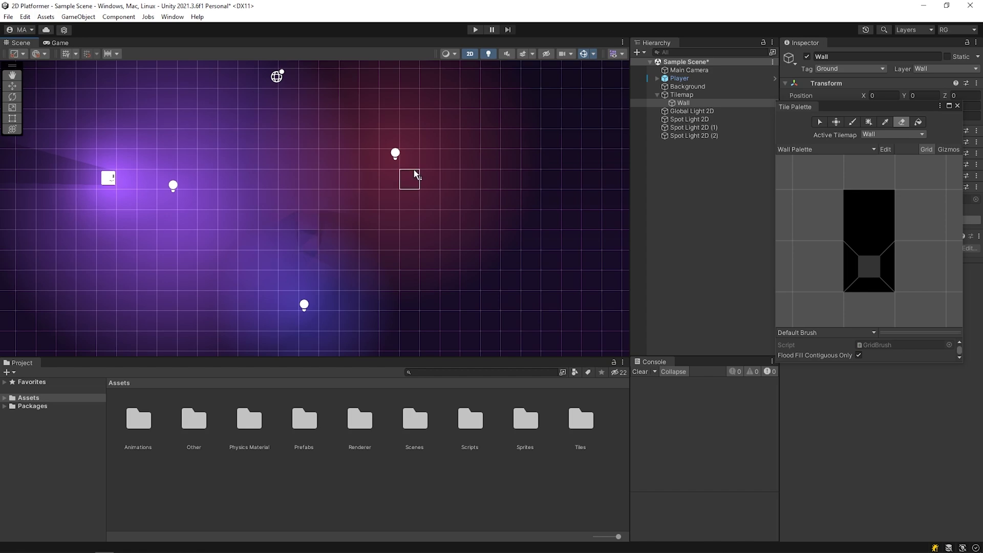
pyautogui.click(958, 106)
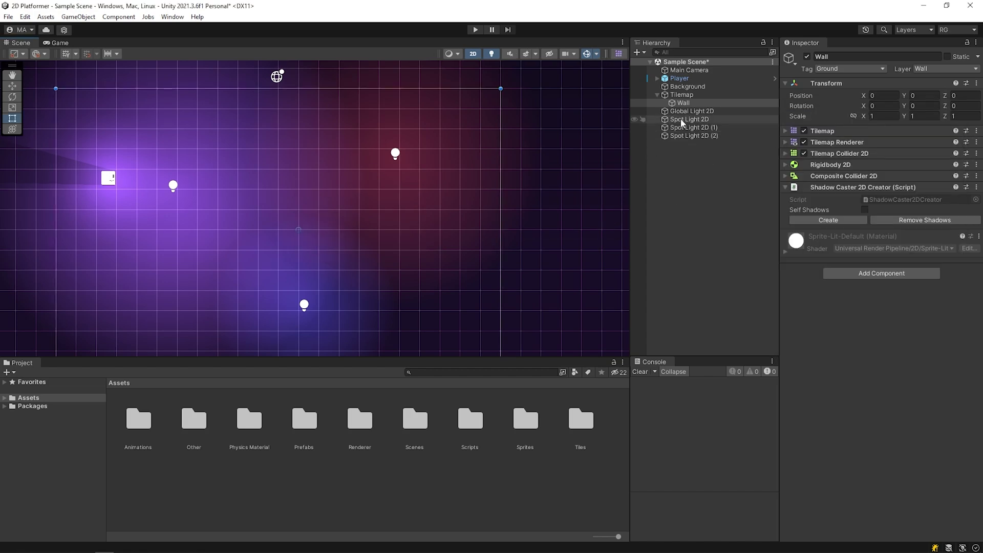
# Step: Save the emptied Tilemap object as a prefab in the Prefabs folder
pyautogui.click(683, 95)
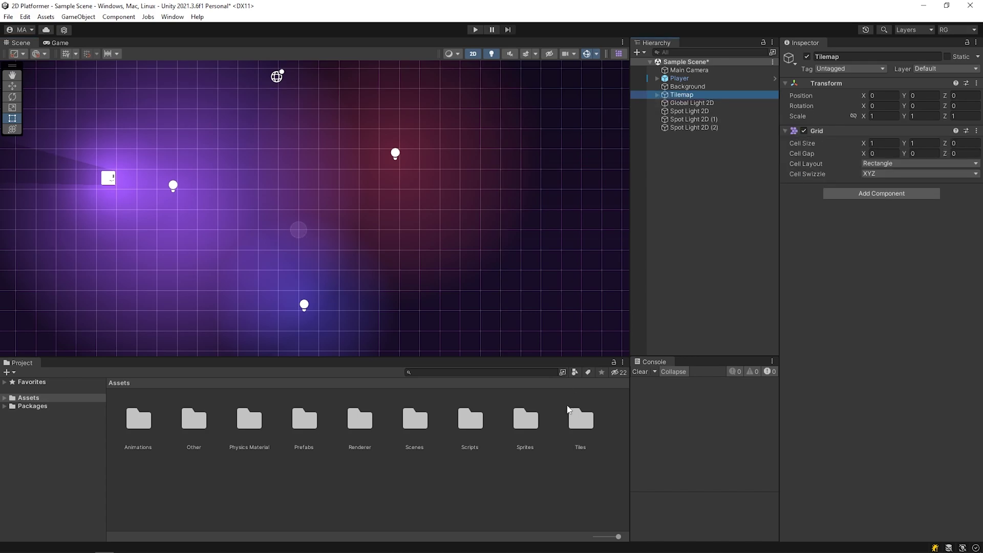
pyautogui.doubleClick(306, 431)
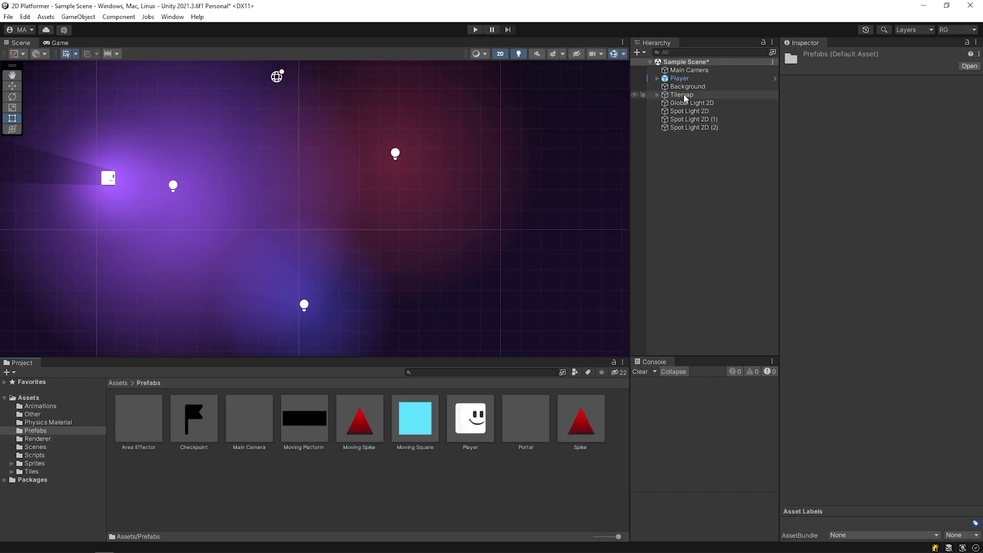
pyautogui.click(382, 486)
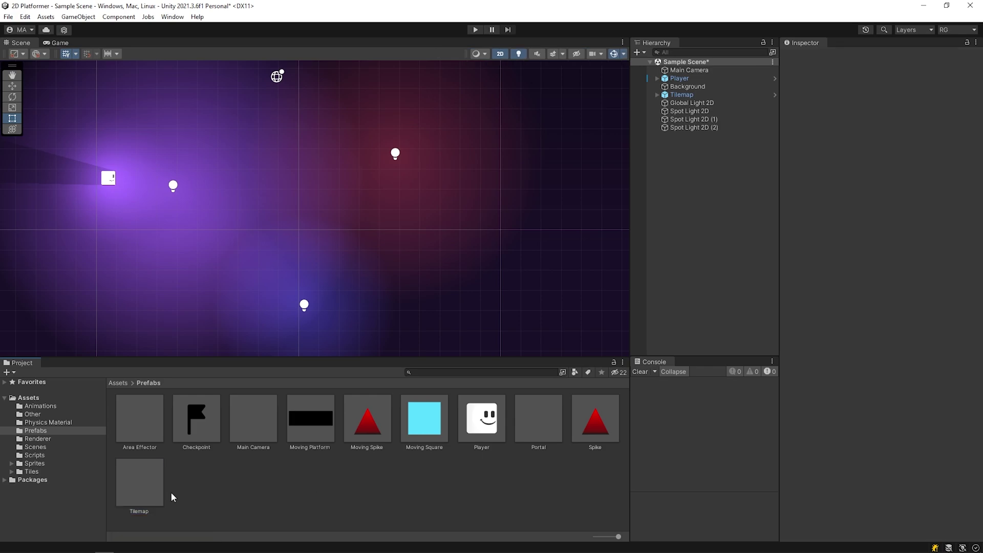
pyautogui.click(137, 498)
# Step: Delete the Tilemap from the scene and add it back as an instance of the Tilemap prefab
pyautogui.click(683, 95)
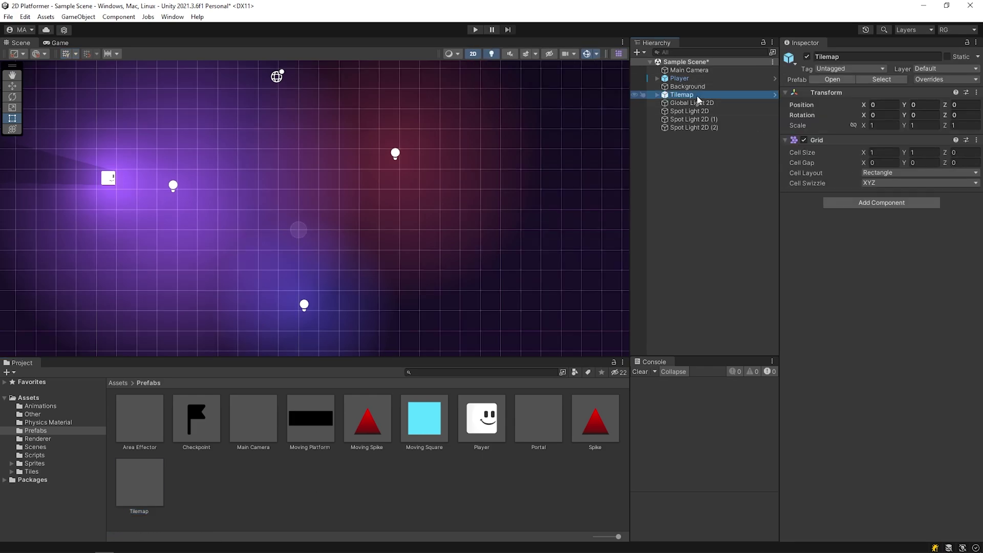
pyautogui.press('Delete')
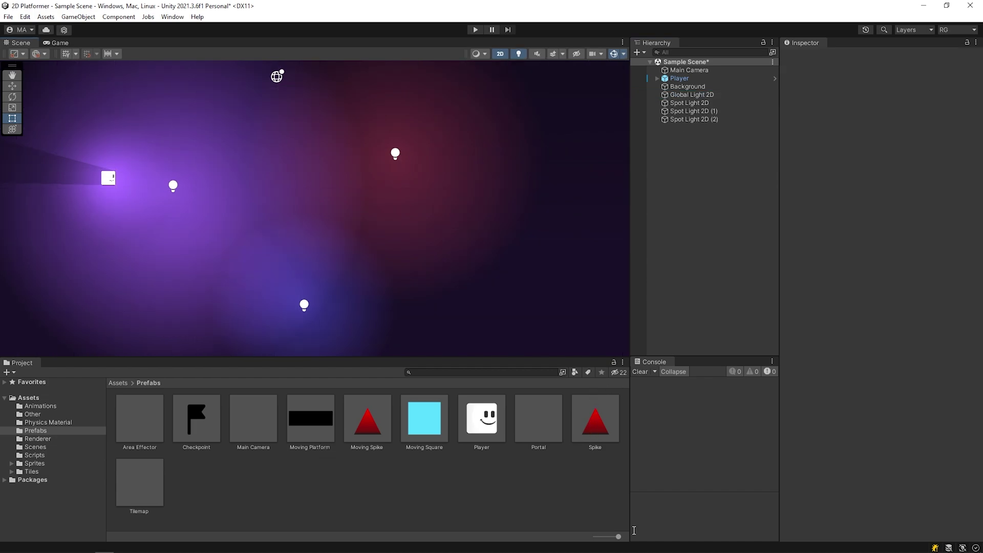
pyautogui.moveTo(618, 537); pyautogui.dragTo(574, 540)
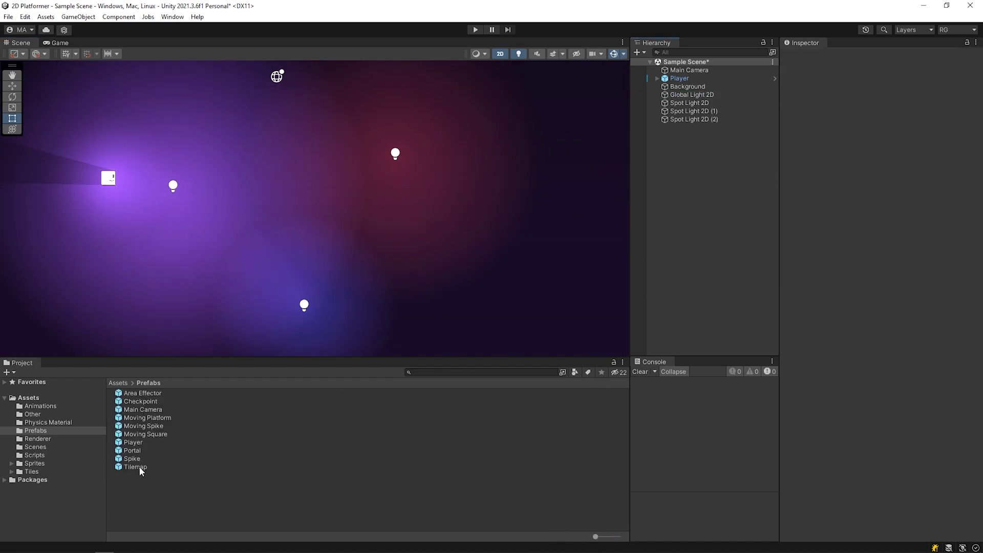
pyautogui.moveTo(139, 466); pyautogui.dragTo(689, 179)
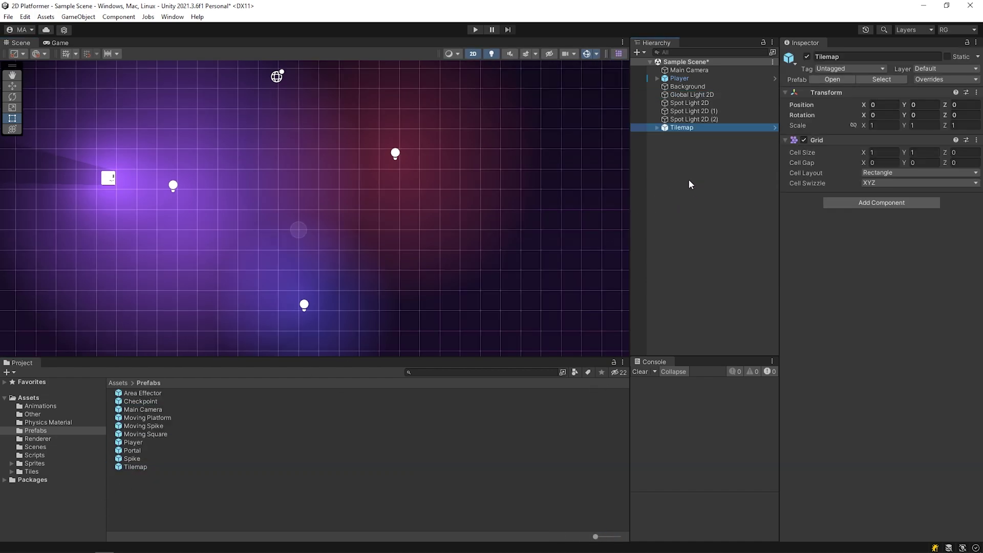
# Step: Paint plain black tiles on the prefab's Wall tilemap as a six-tile column, a nine-tile row and a stepped column, and close the palette
pyautogui.click(658, 128)
pyautogui.click(685, 135)
pyautogui.click(617, 54)
pyautogui.click(854, 215)
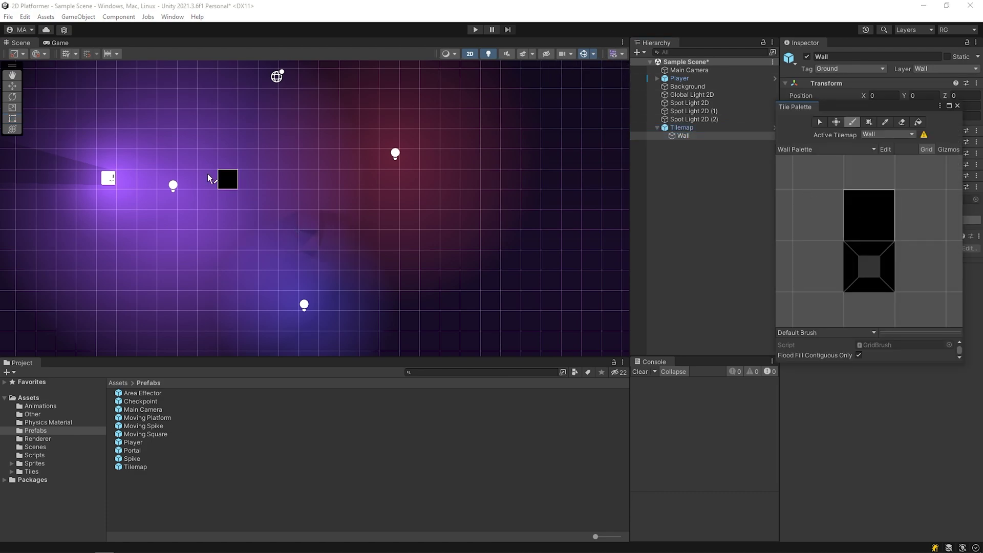
pyautogui.moveTo(145, 169); pyautogui.dragTo(144, 274)
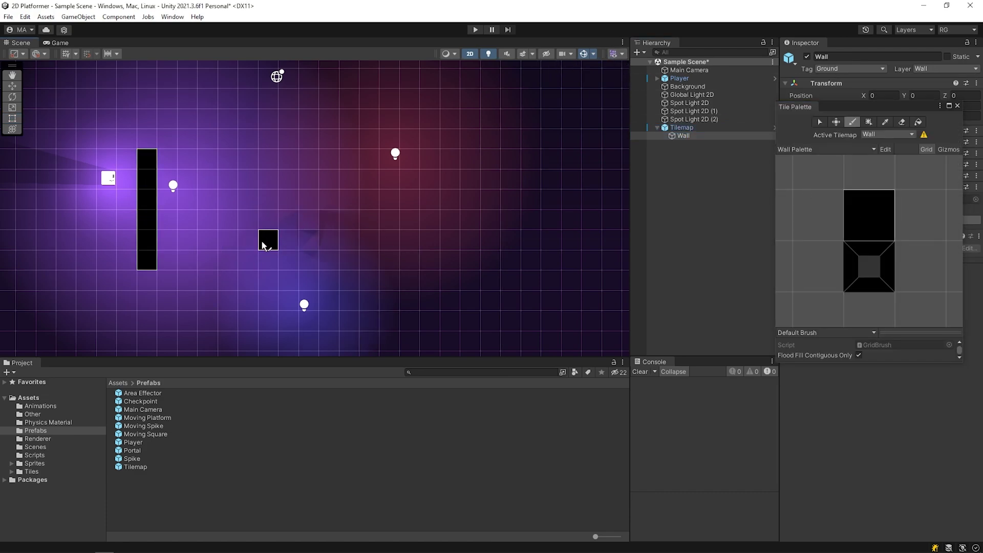
pyautogui.moveTo(224, 262); pyautogui.dragTo(389, 260)
pyautogui.moveTo(348, 200); pyautogui.dragTo(393, 80)
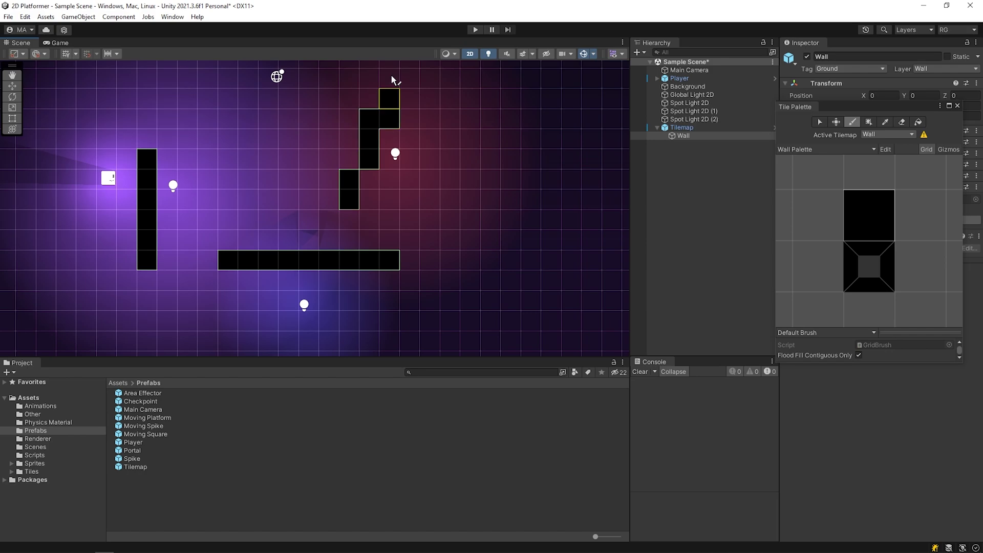
pyautogui.click(956, 107)
# Step: Generate shadow casters for the Wall tilemap and move the purple spot light among the new walls to try out their shadows
pyautogui.click(843, 220)
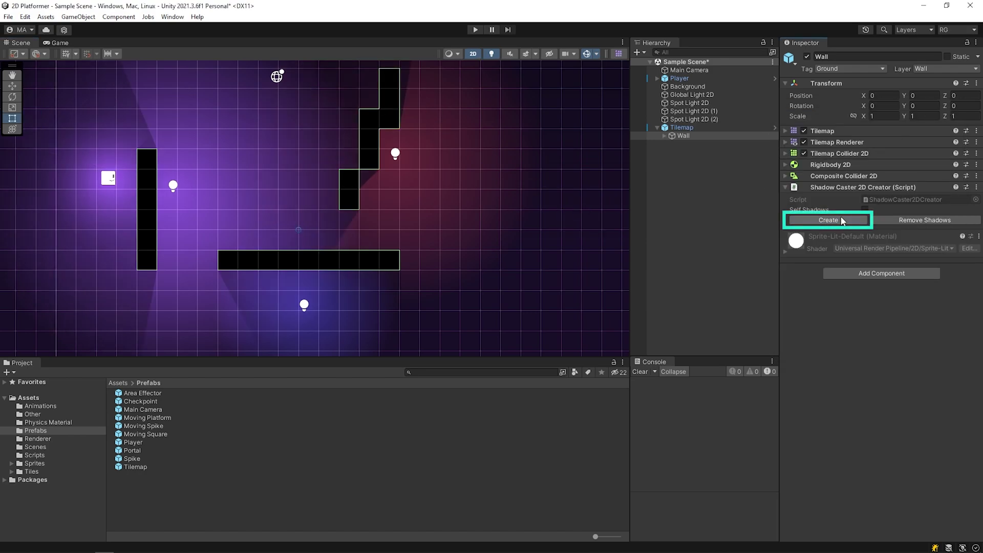
pyautogui.click(173, 186)
pyautogui.press('w')
pyautogui.moveTo(176, 186); pyautogui.dragTo(197, 146)
pyautogui.moveTo(288, 203); pyautogui.dragTo(393, 224)
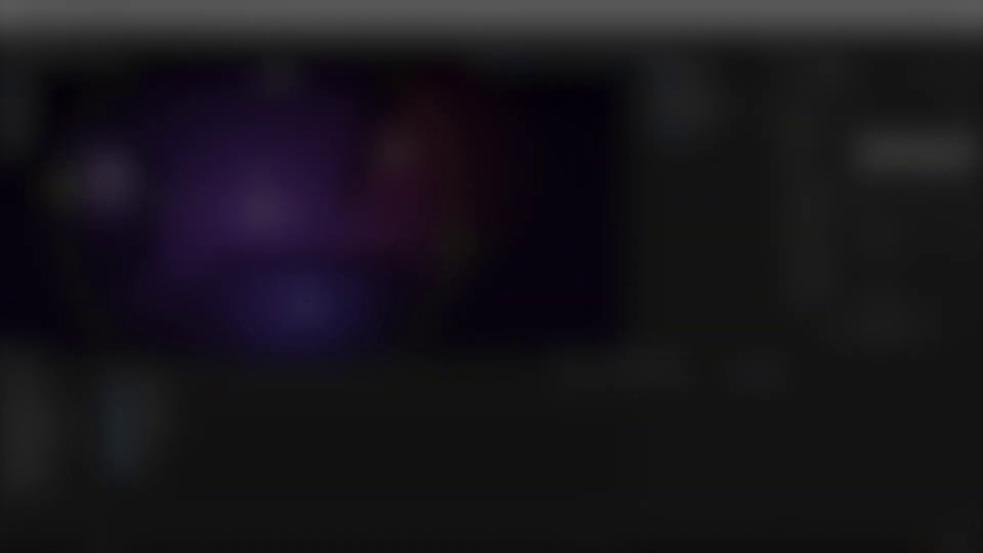